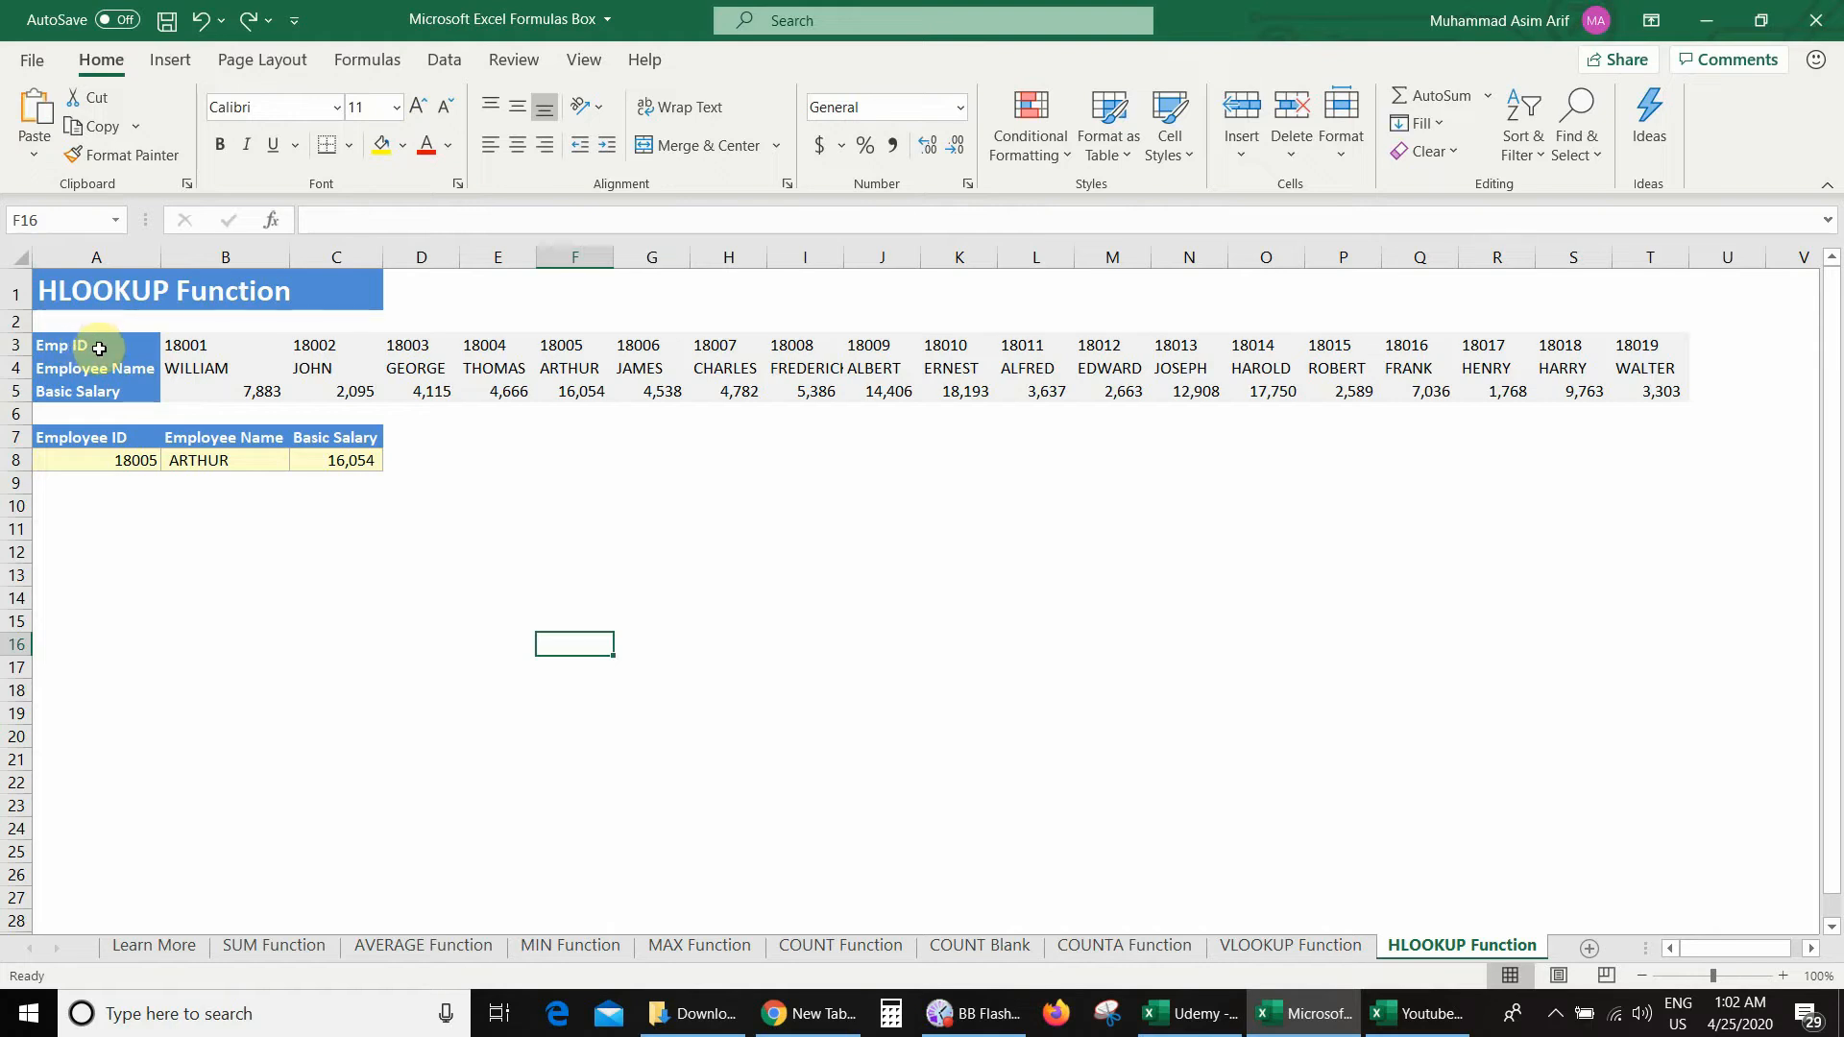
Review the table's row headings in A3:A5, and clear the existing employee name and basic salary formulas in B8:C8
left_click(102, 348)
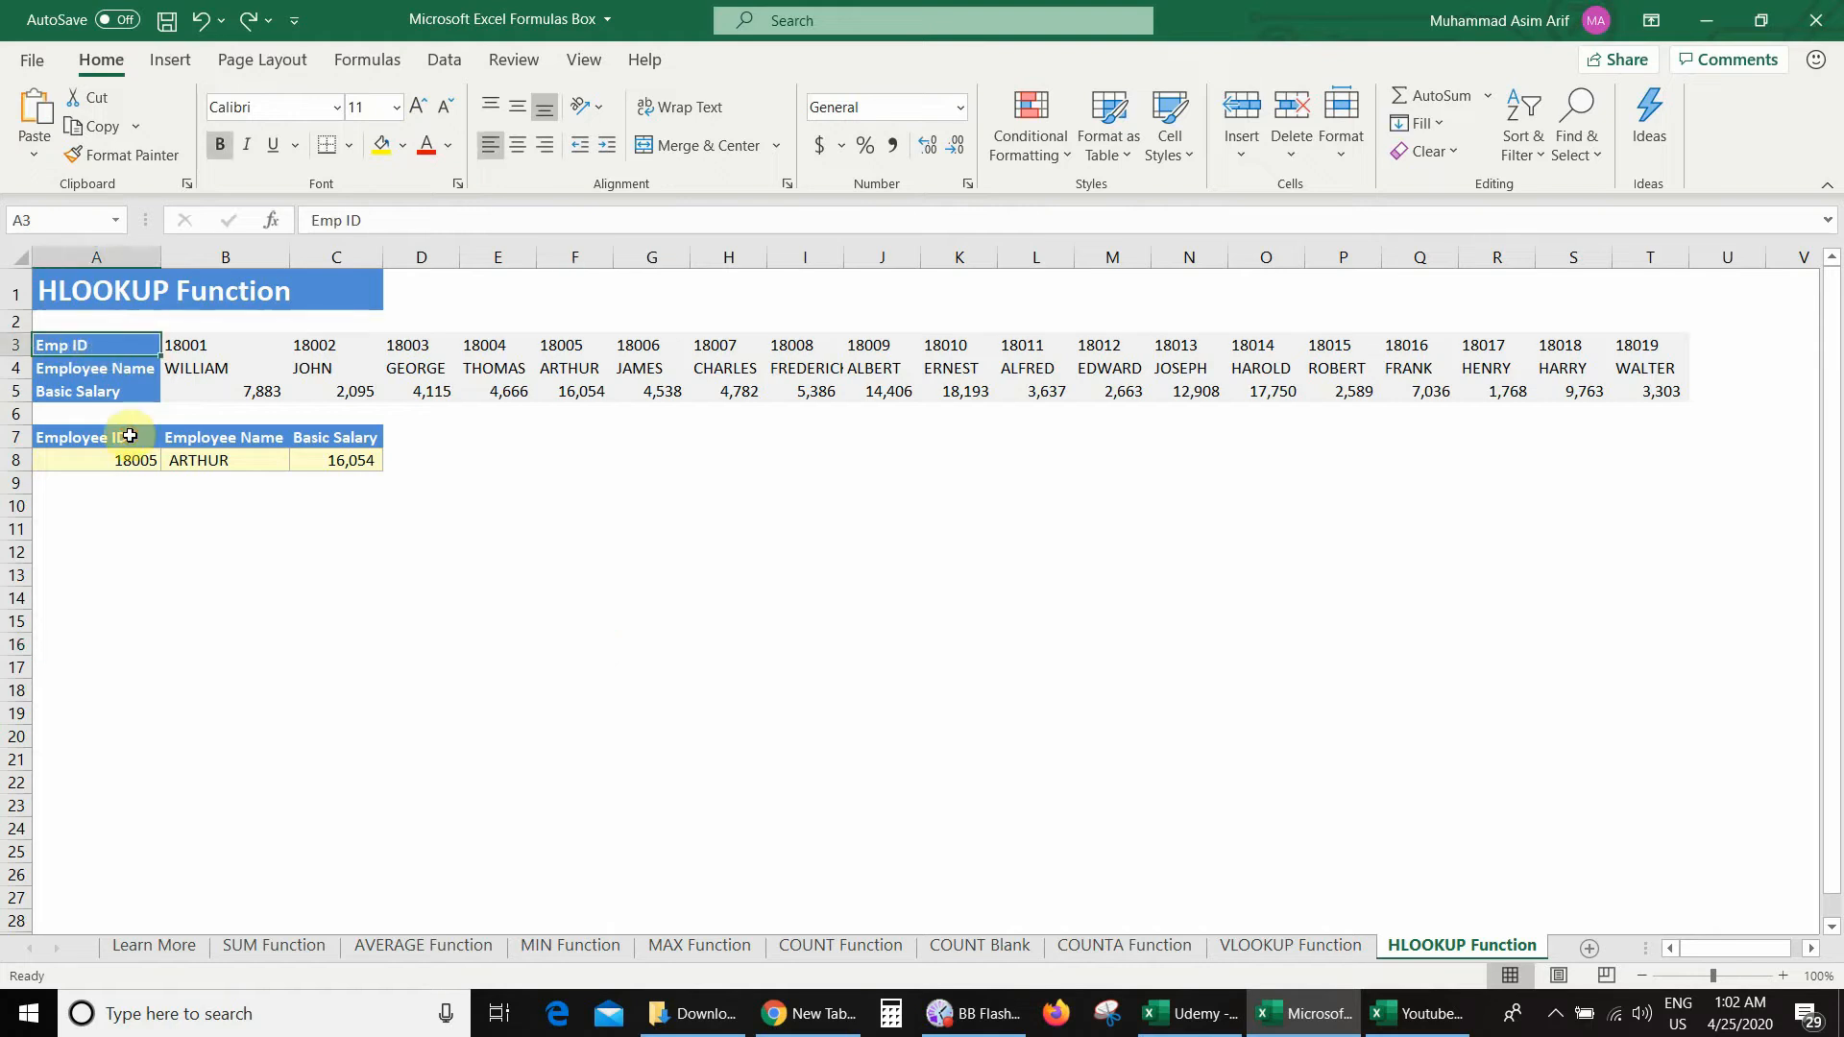
left_click(123, 365)
key("Down")
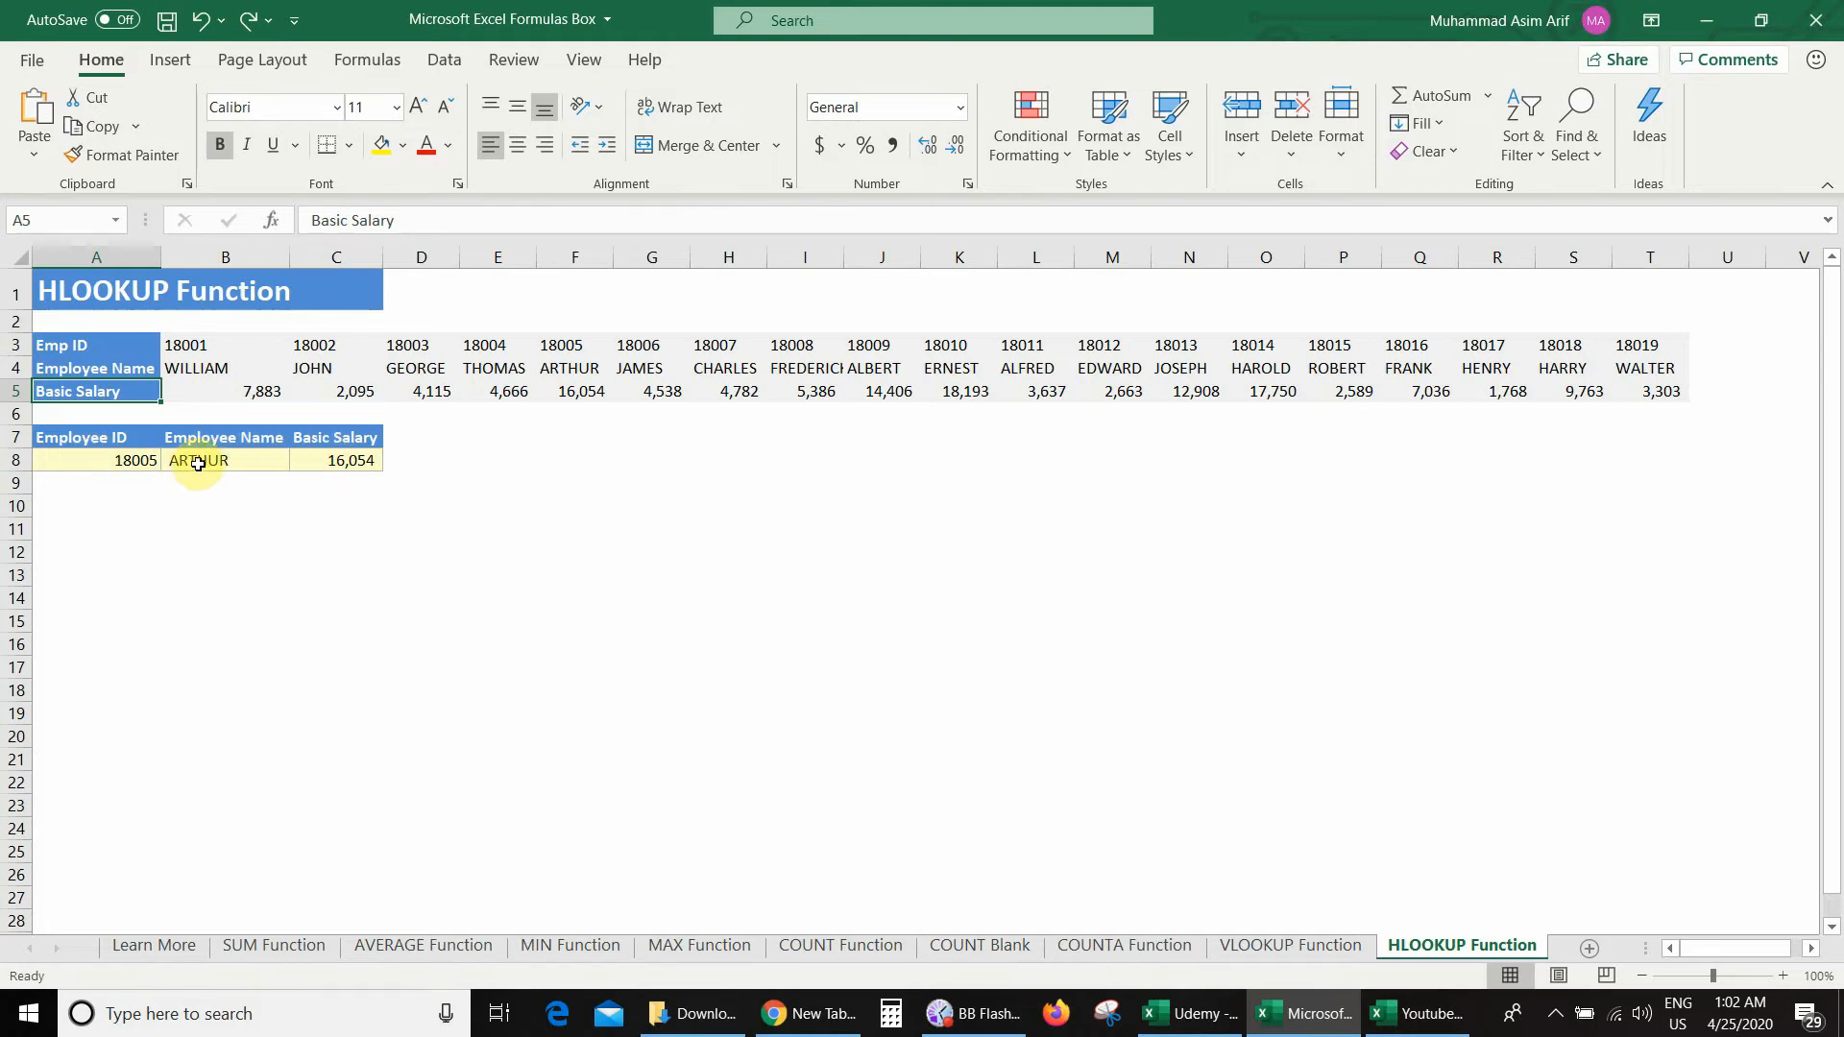
left_click_drag(197, 461, 294, 460)
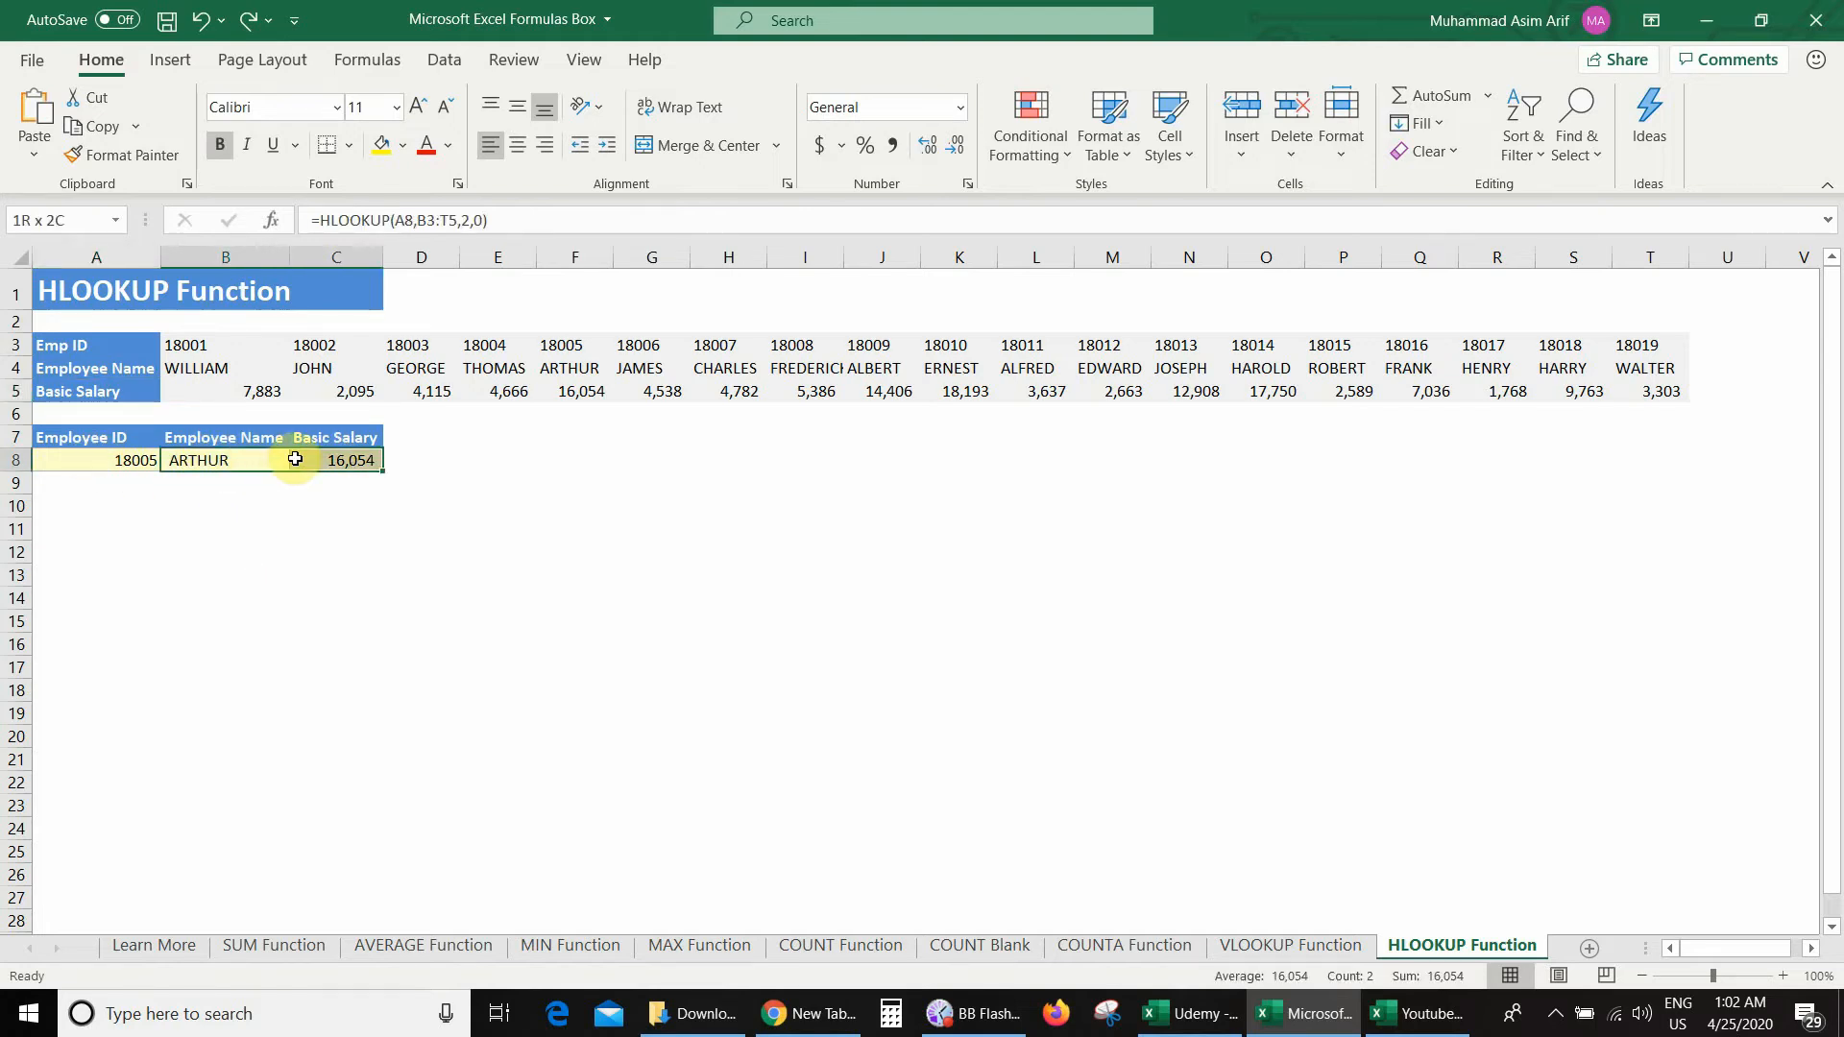
key("Delete")
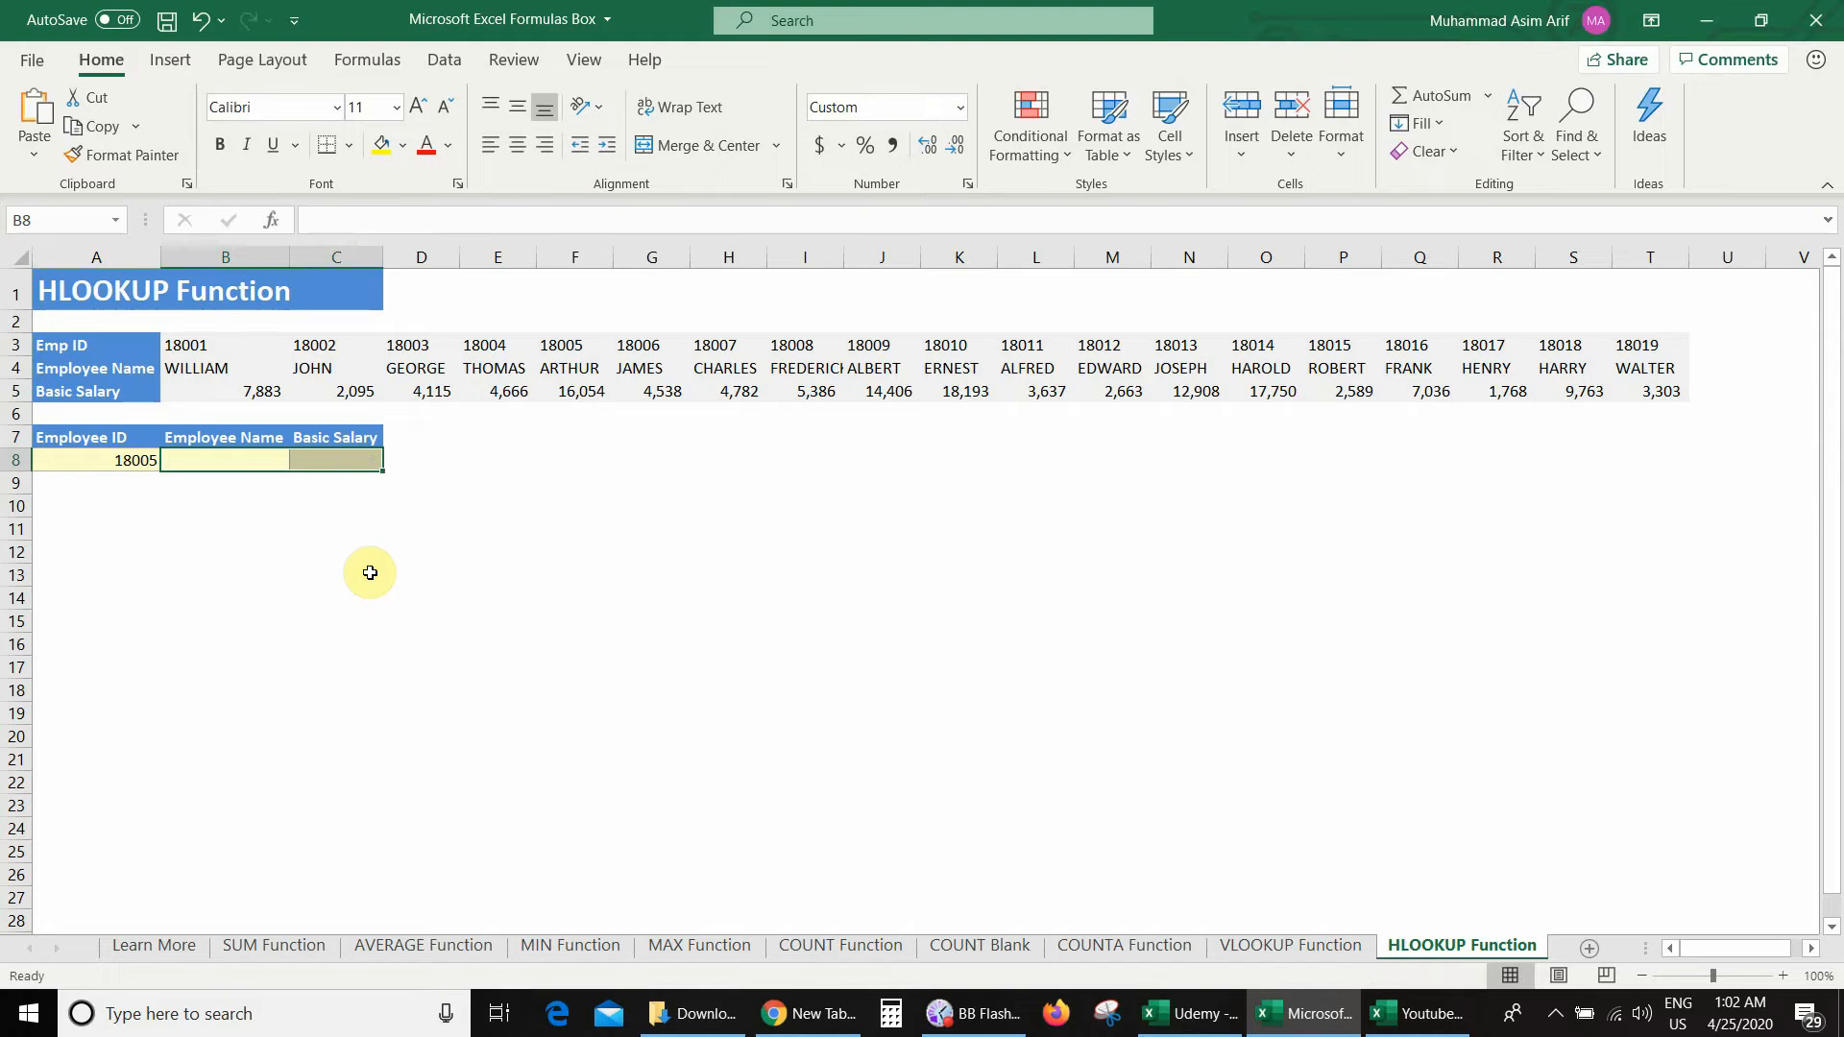
Begin an HLOOKUP formula in B8 with the employee ID cell A8 as the lookup value
left_click(268, 454)
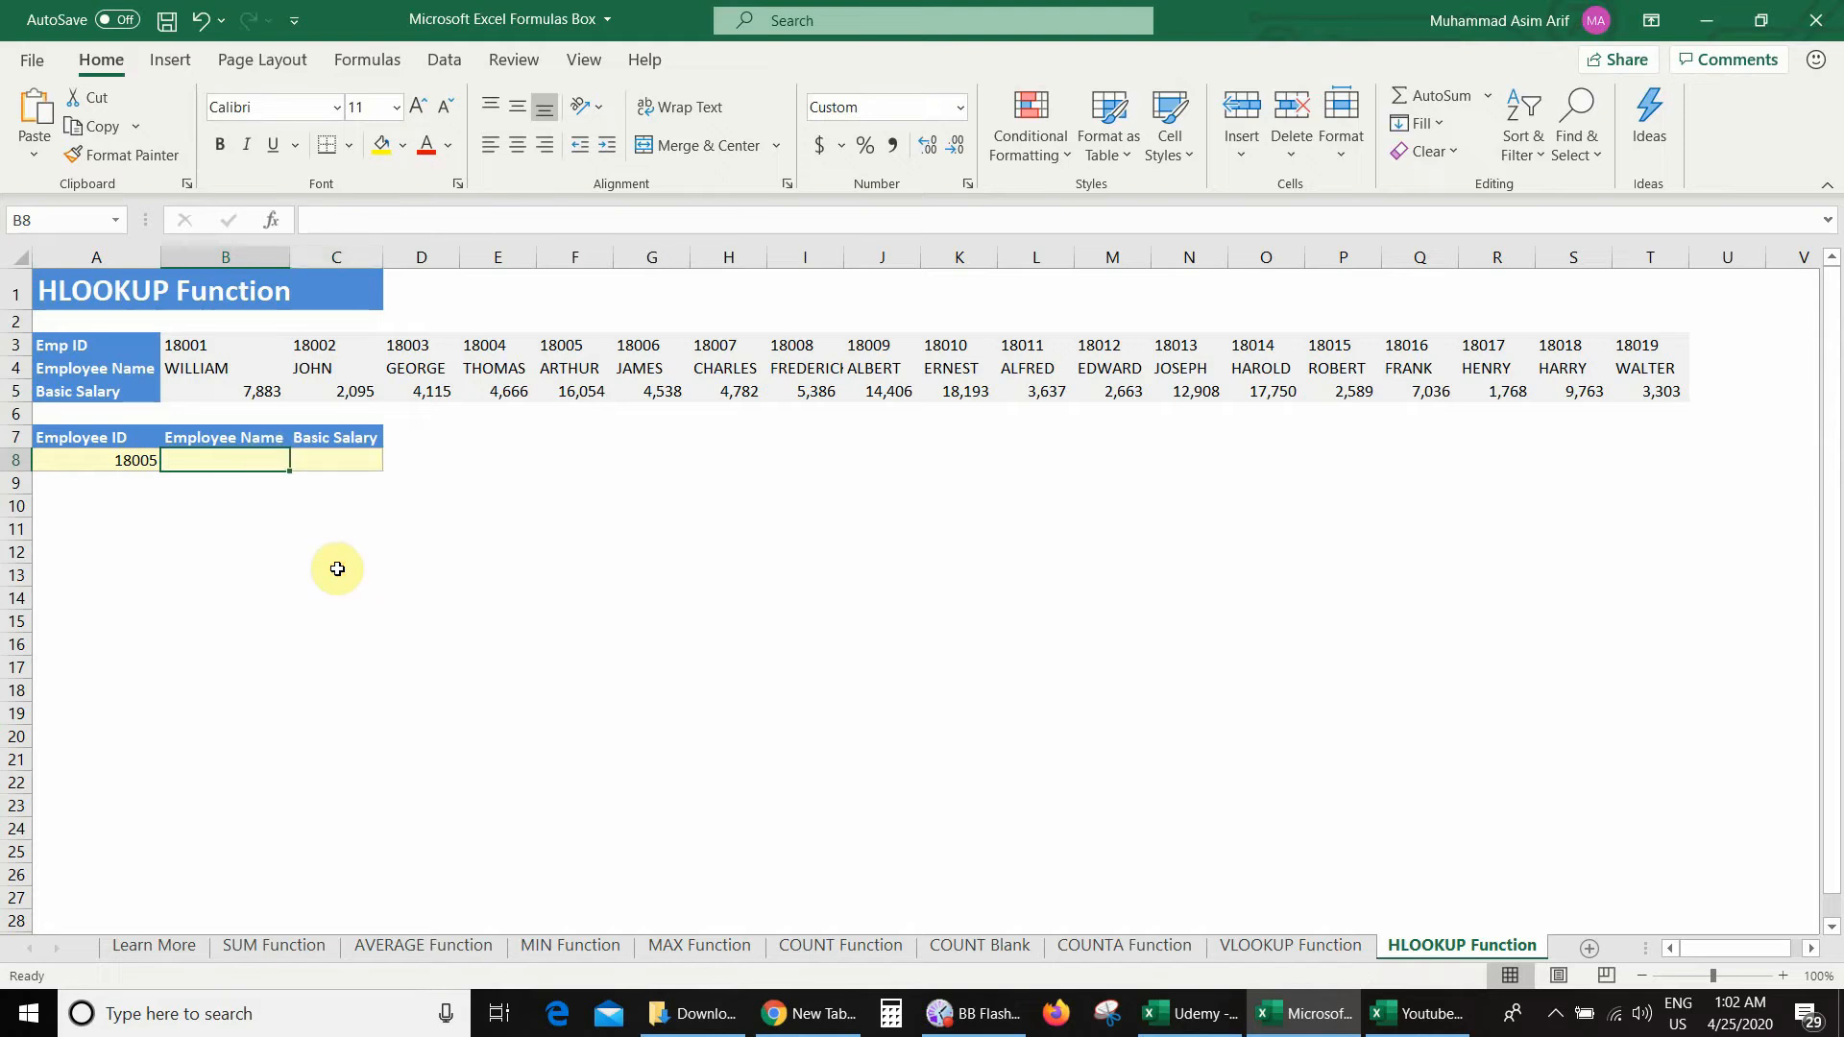
type("=")
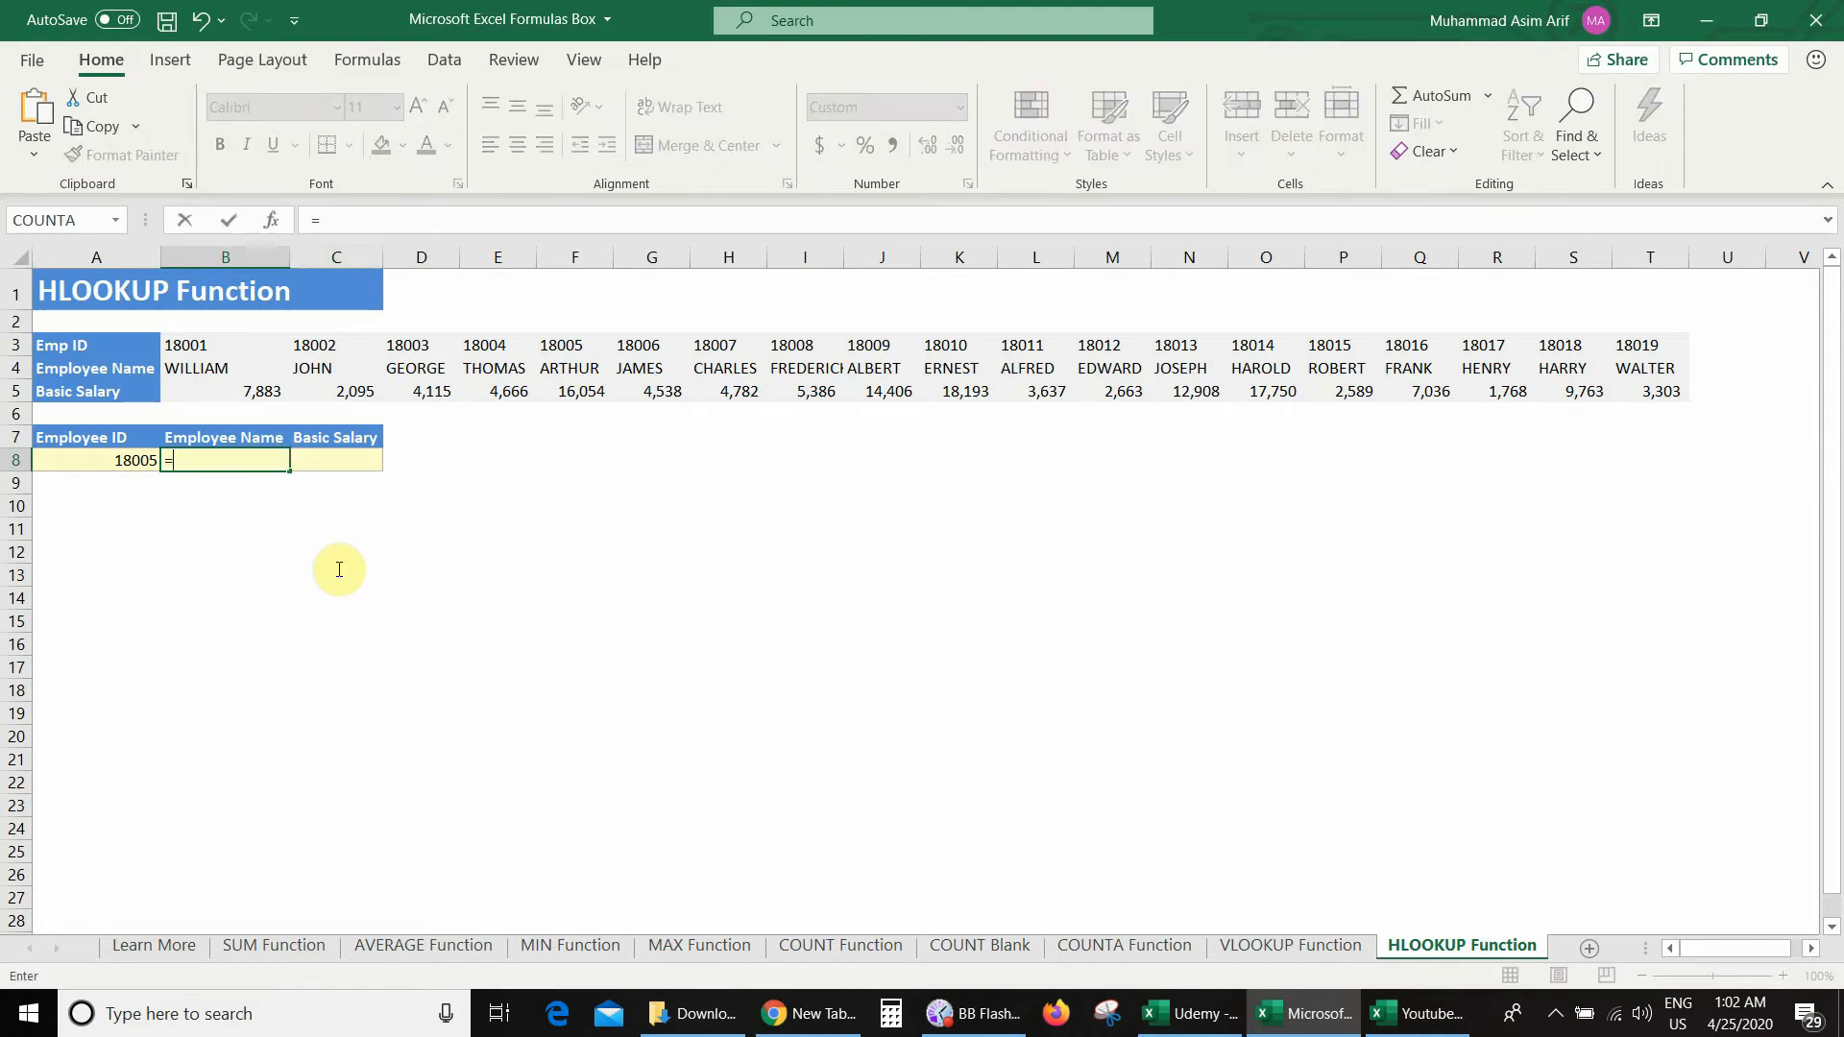
type("hlookup")
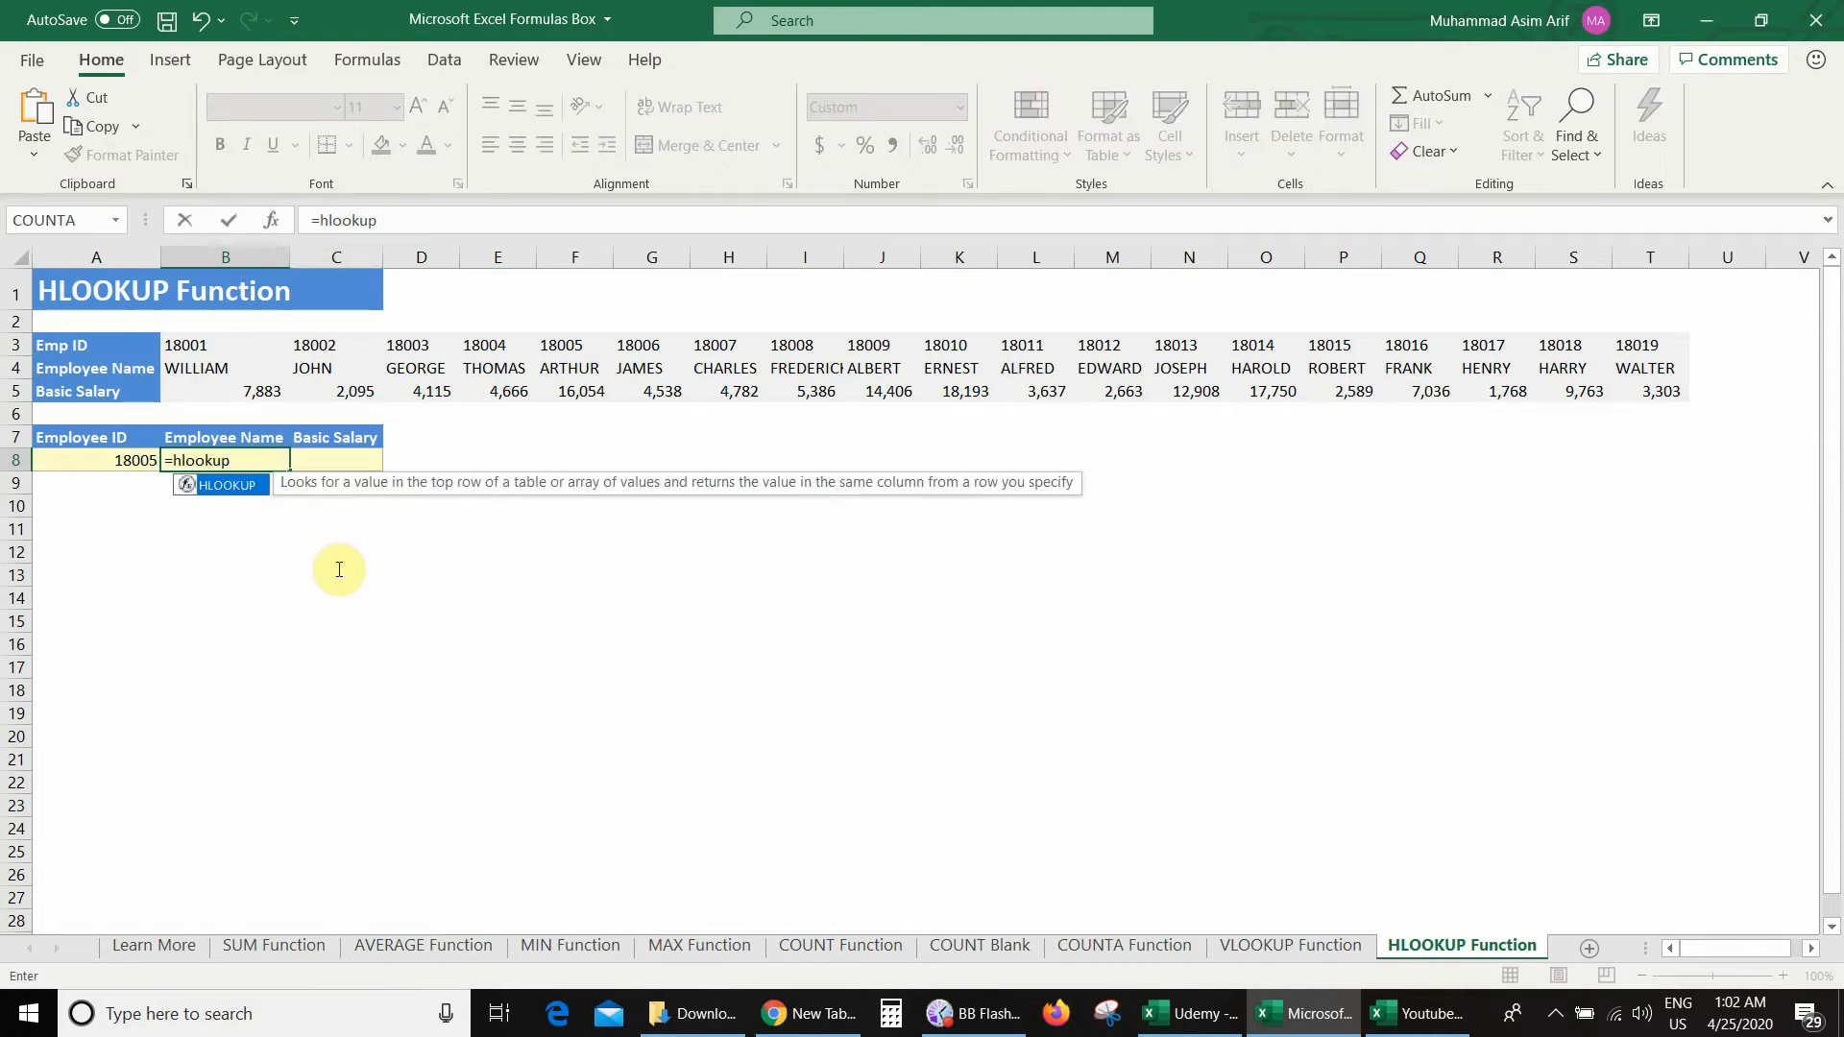
type("(")
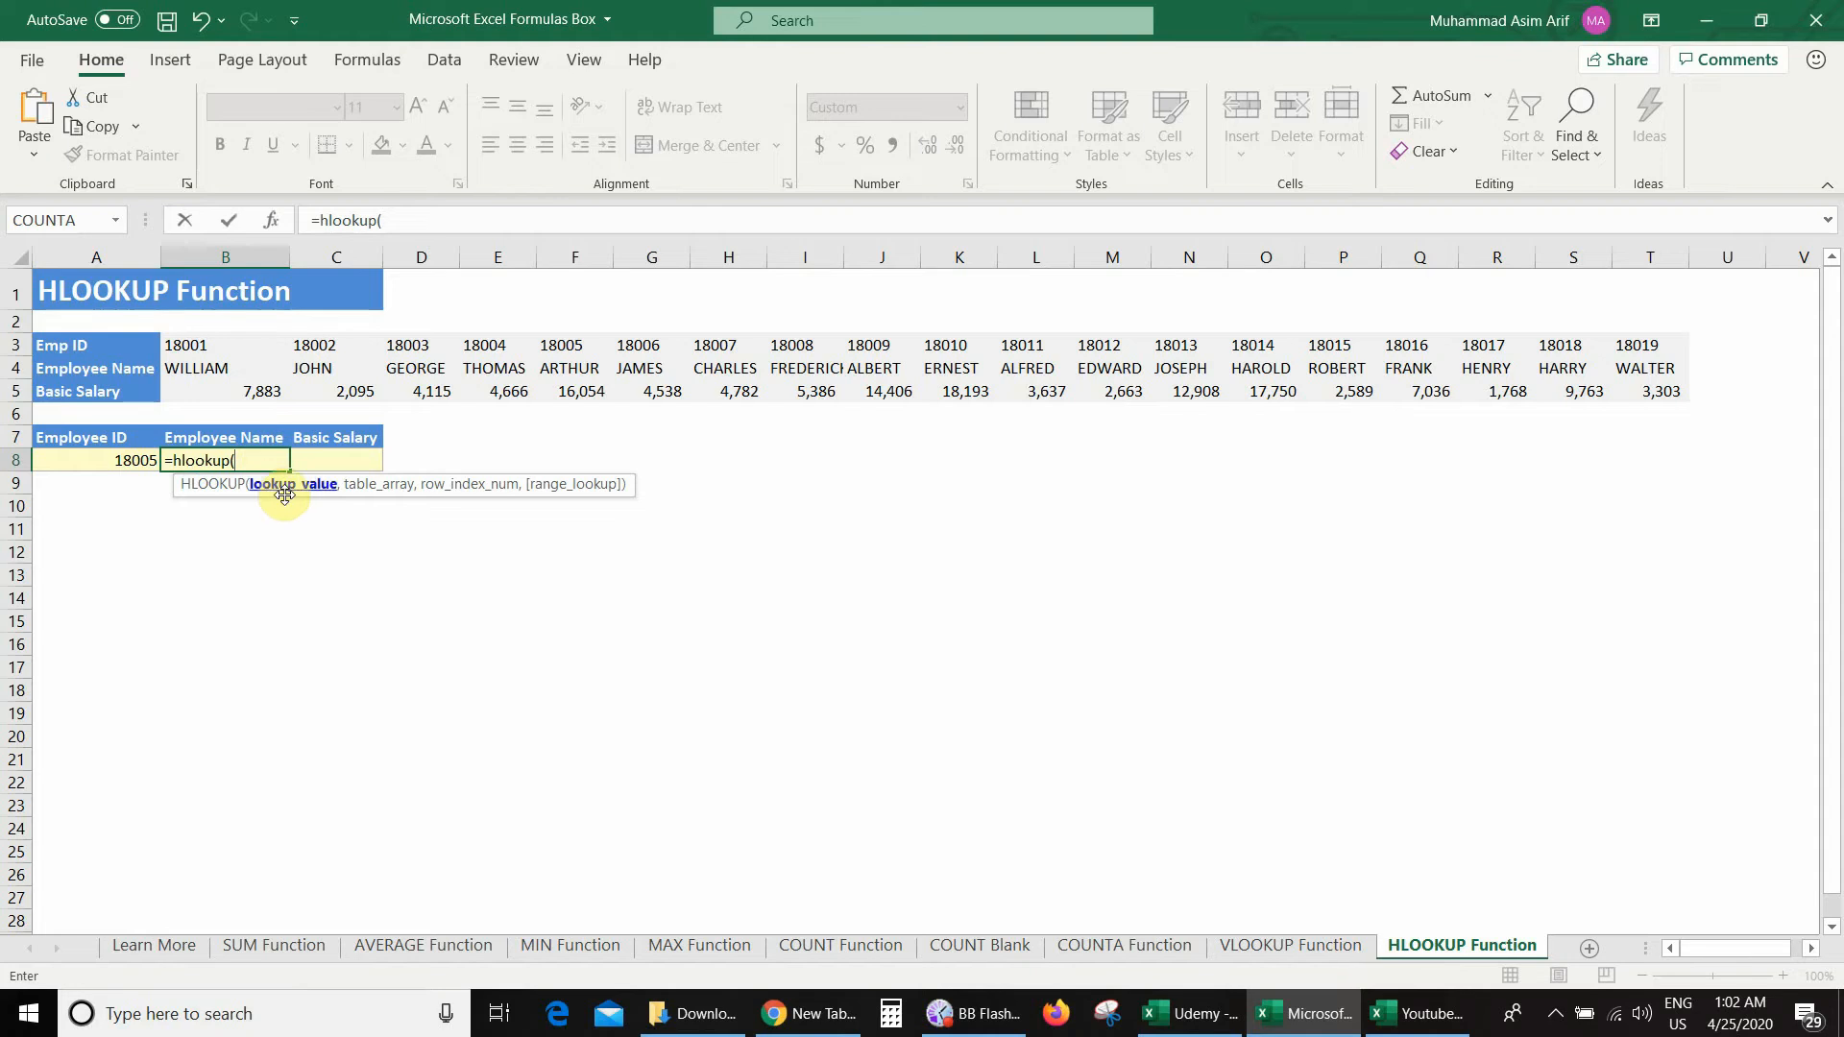
left_click(96, 460)
type(",")
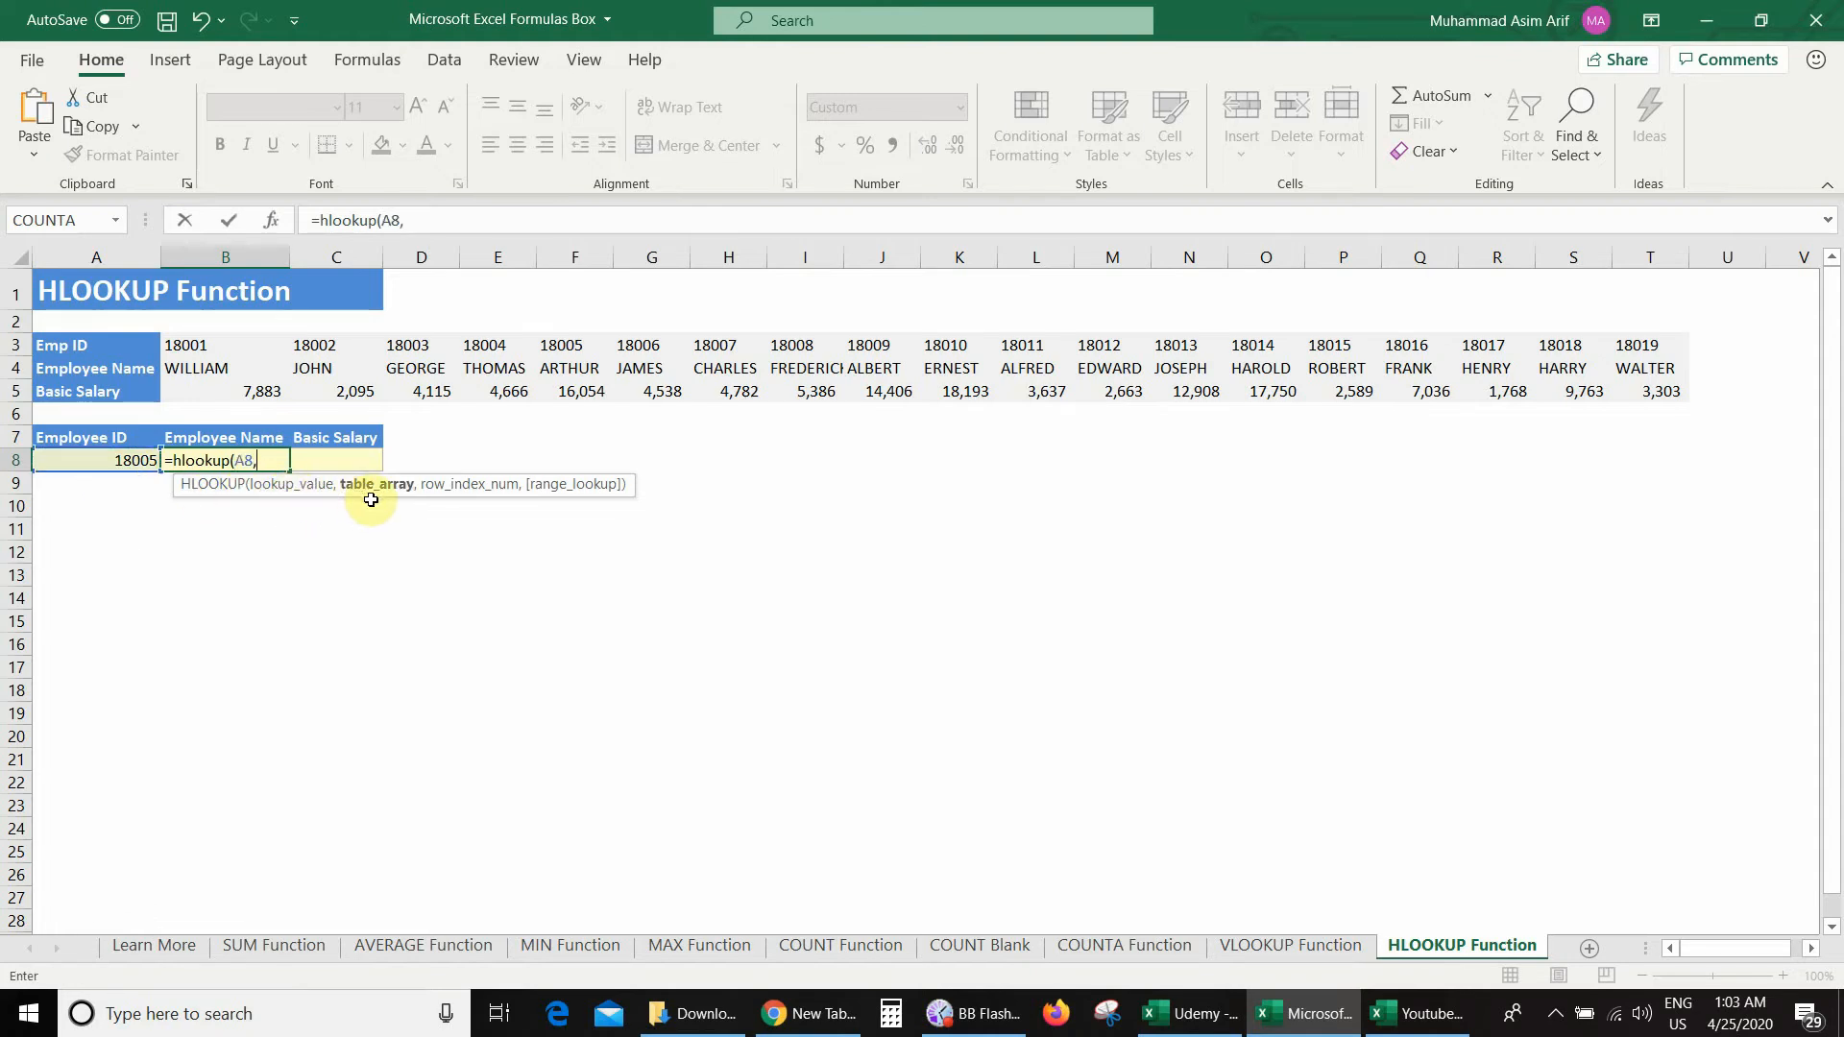
Add the employee data range B3:T5 as the formula's table array
left_click(197, 345)
key("shift+Down")
key("shift+Down")
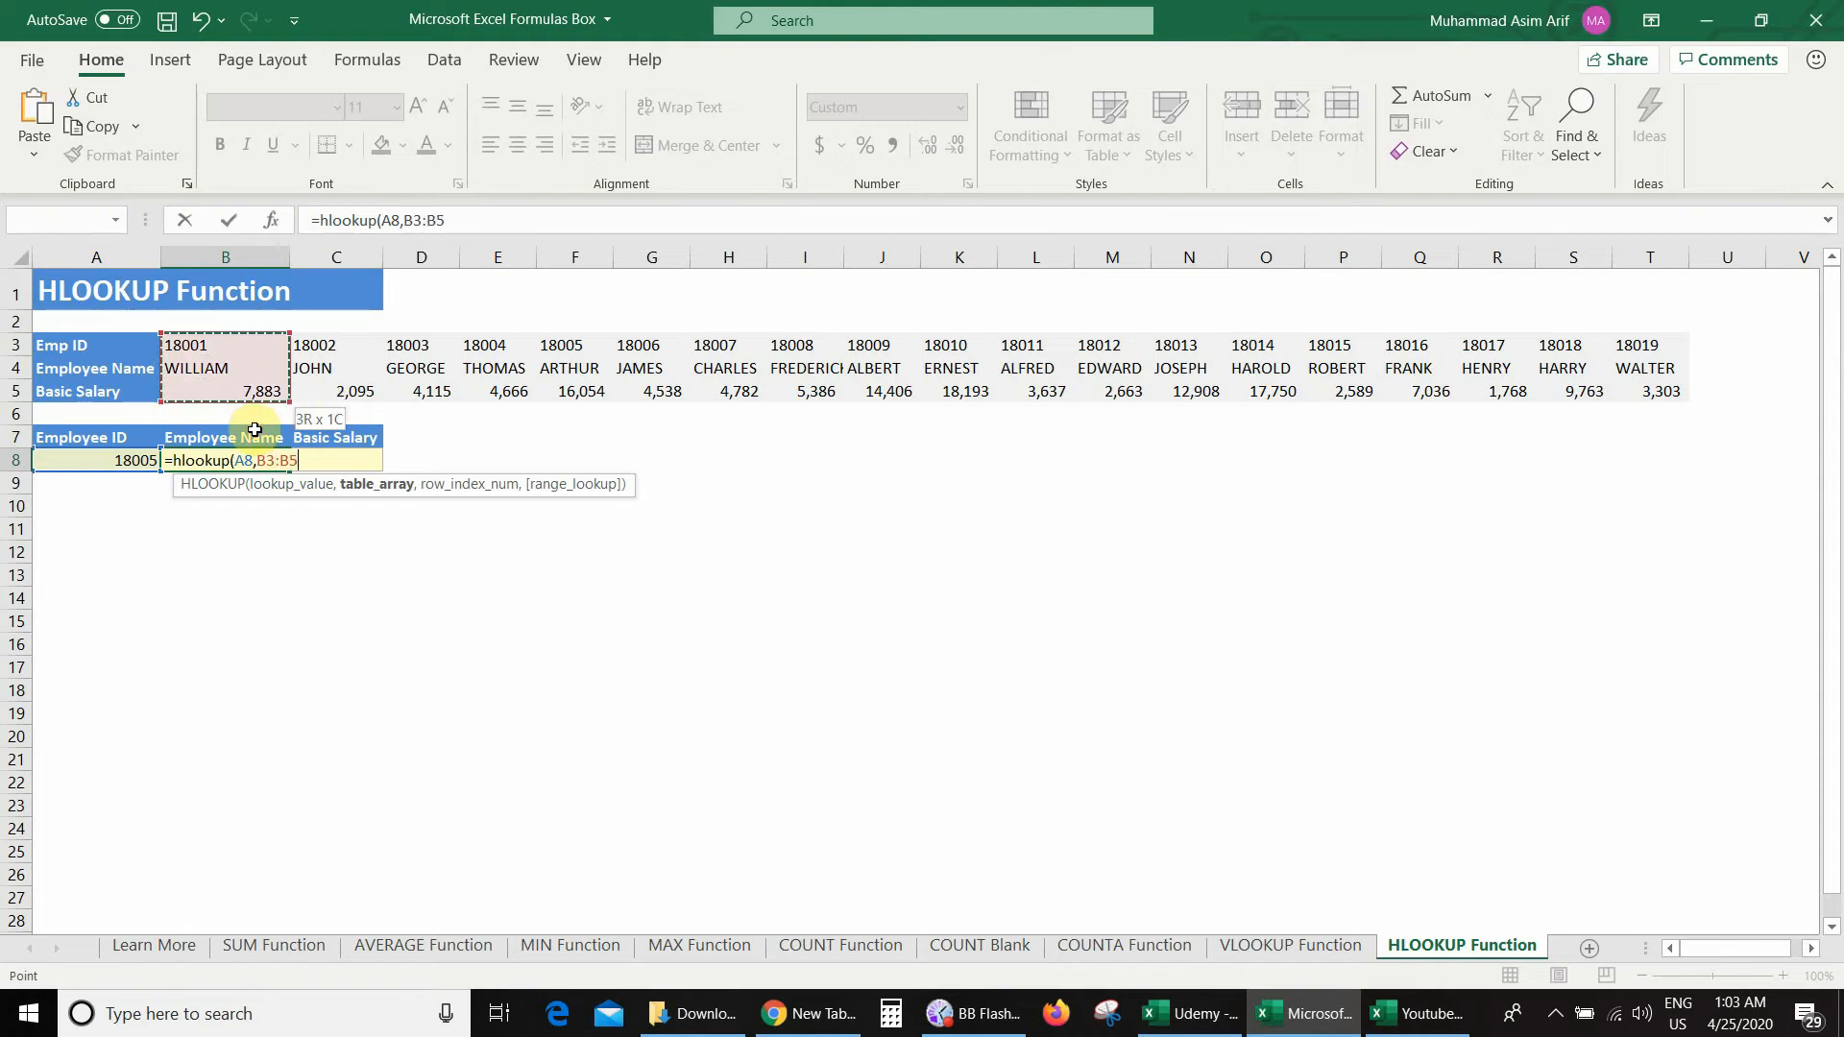
key("ctrl+shift+Right")
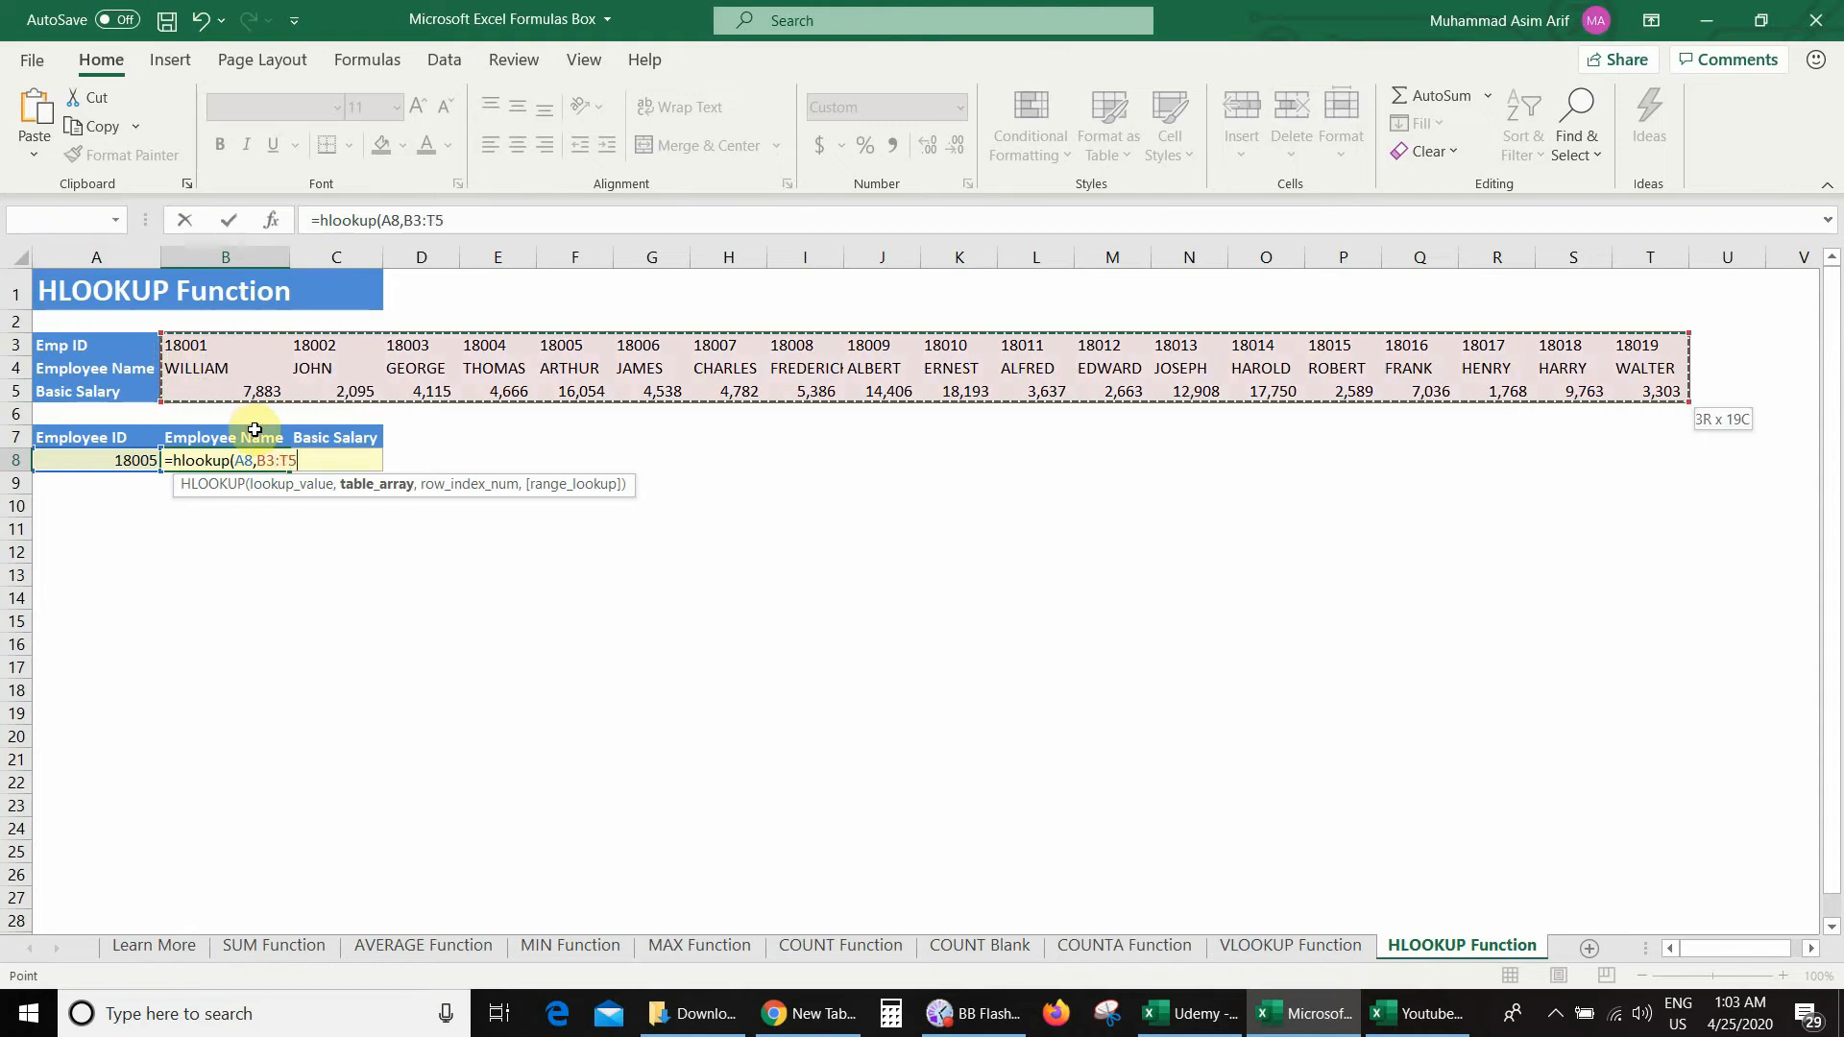
type(",")
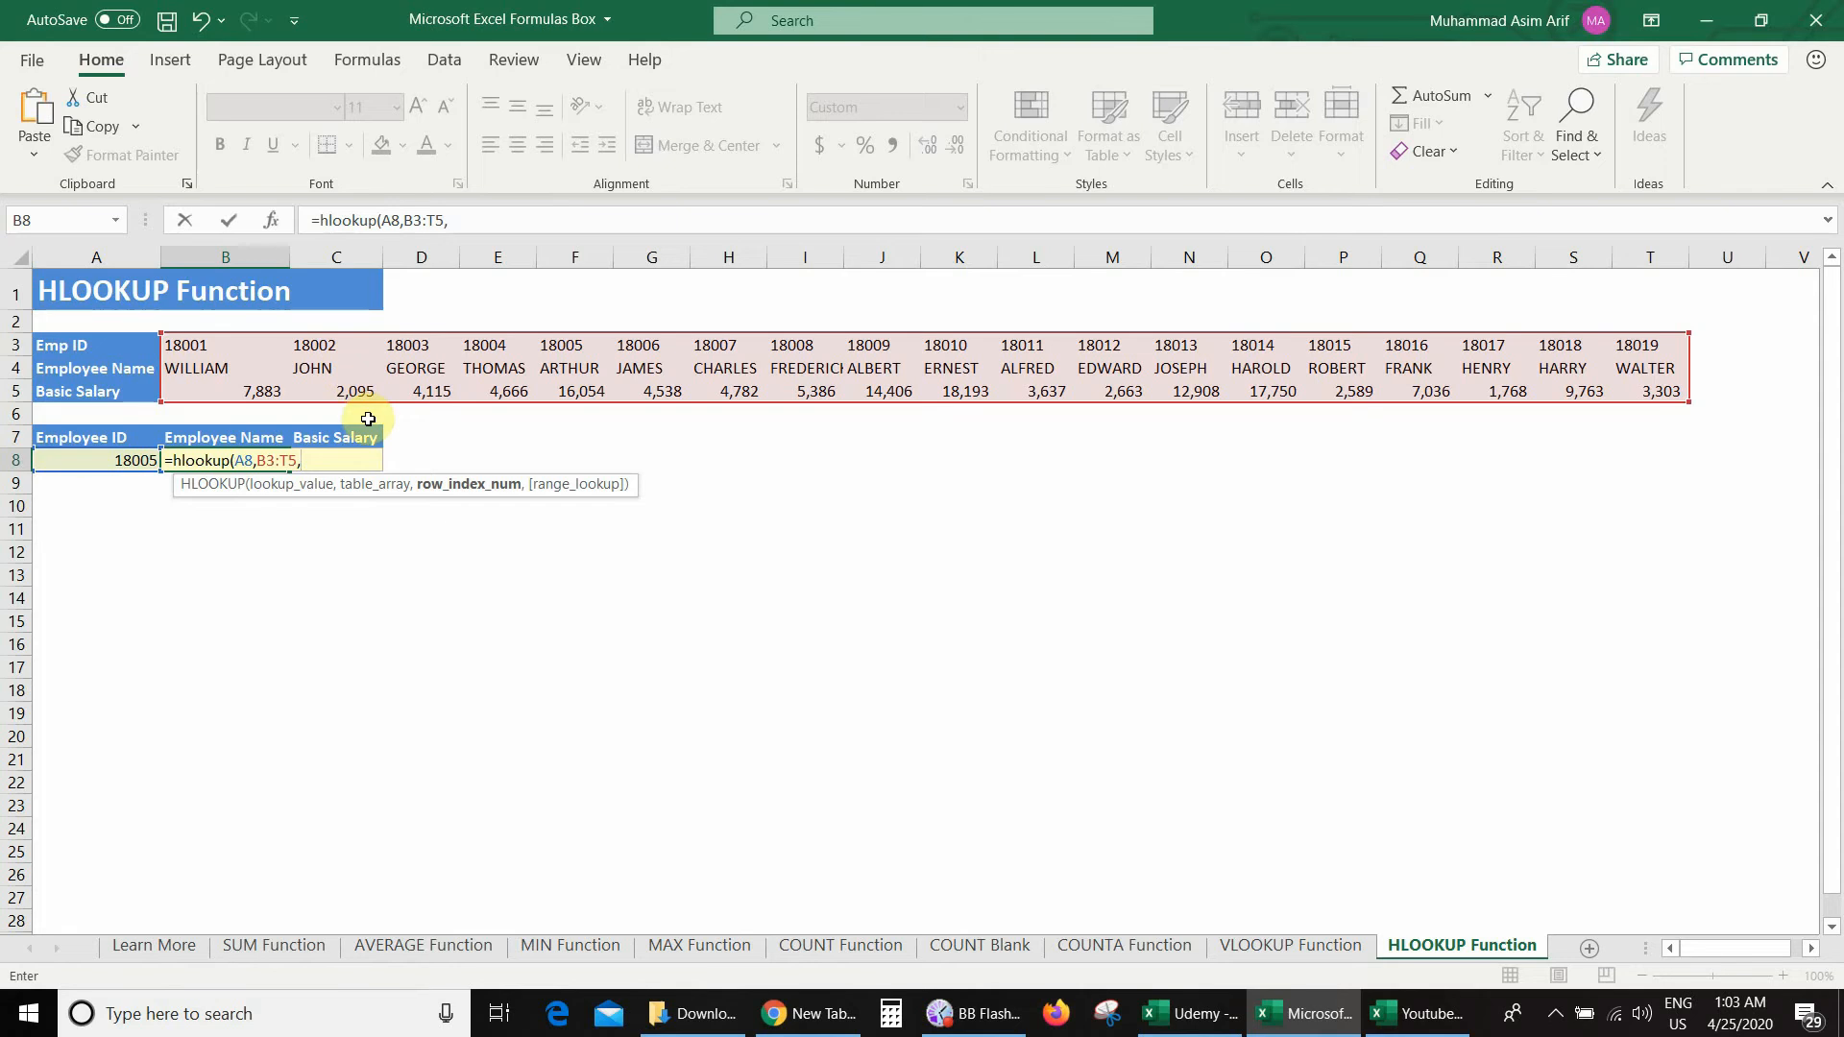
Complete the B8 formula with row index 2 and FALSE for exact match, and check the returned name against F3 and F4
type("2,")
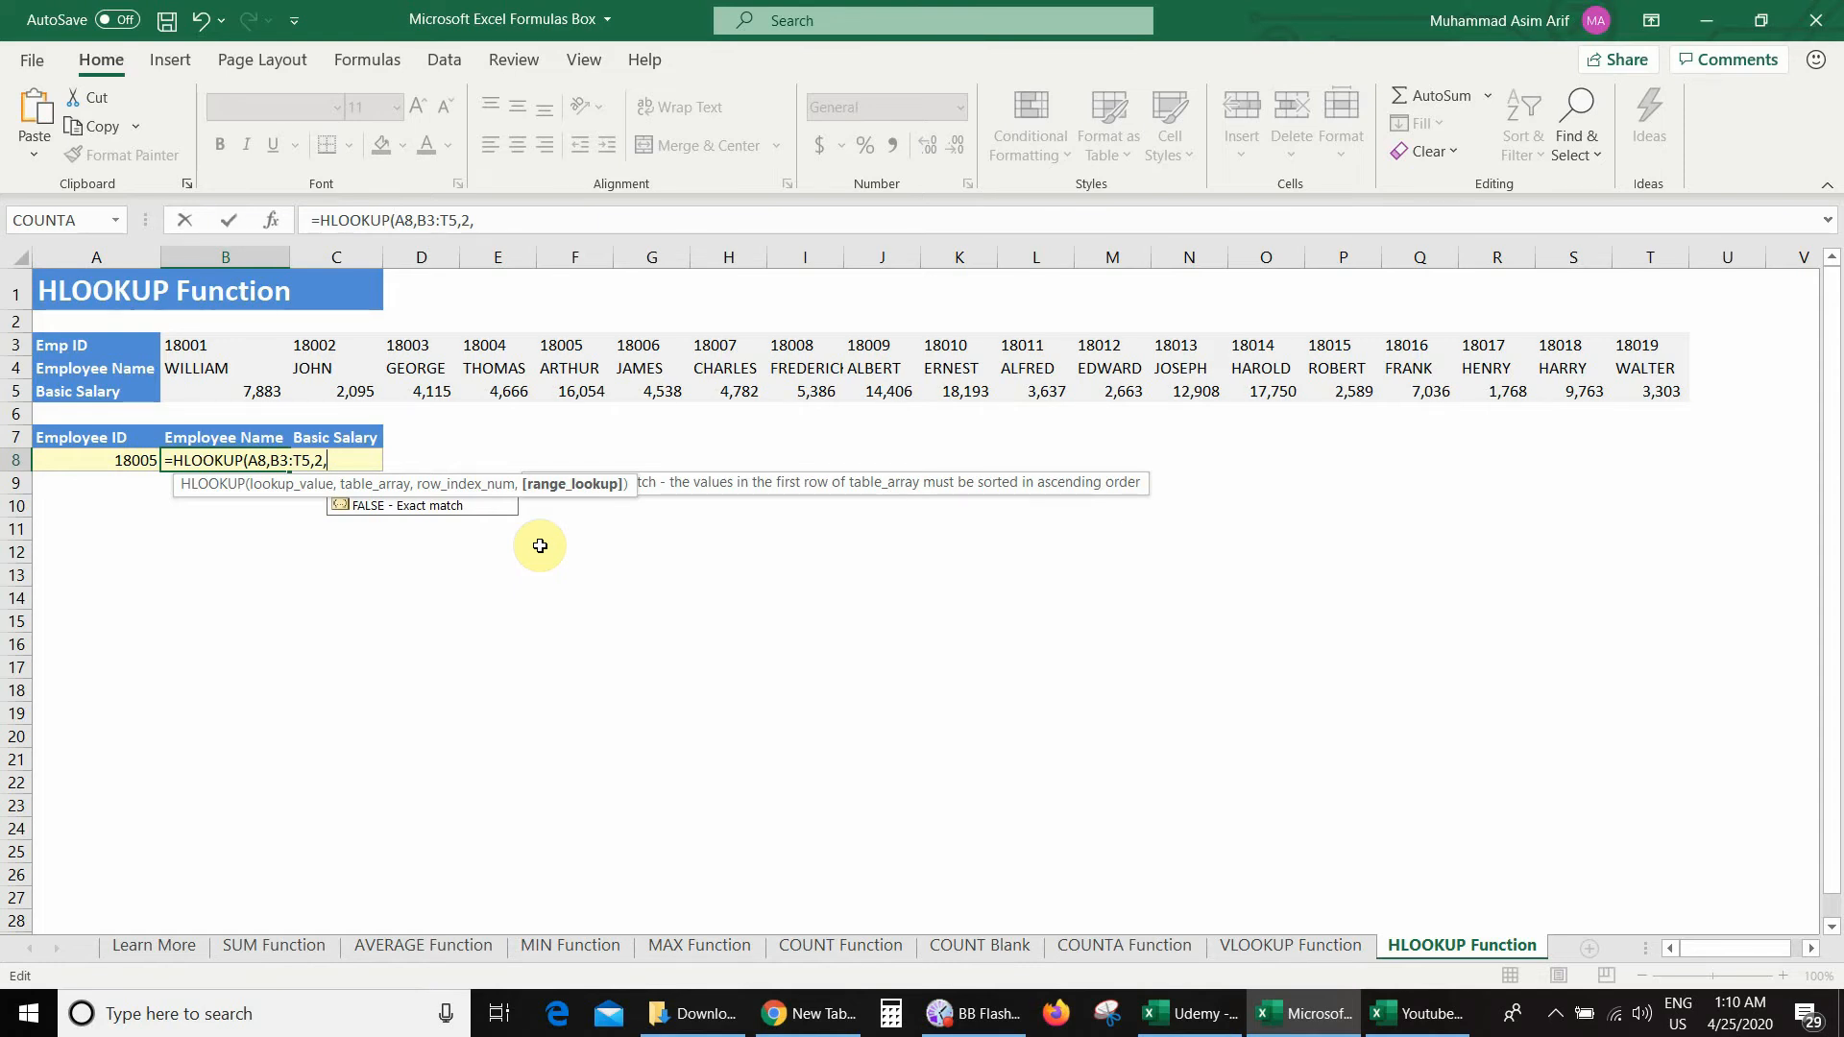
type("false")
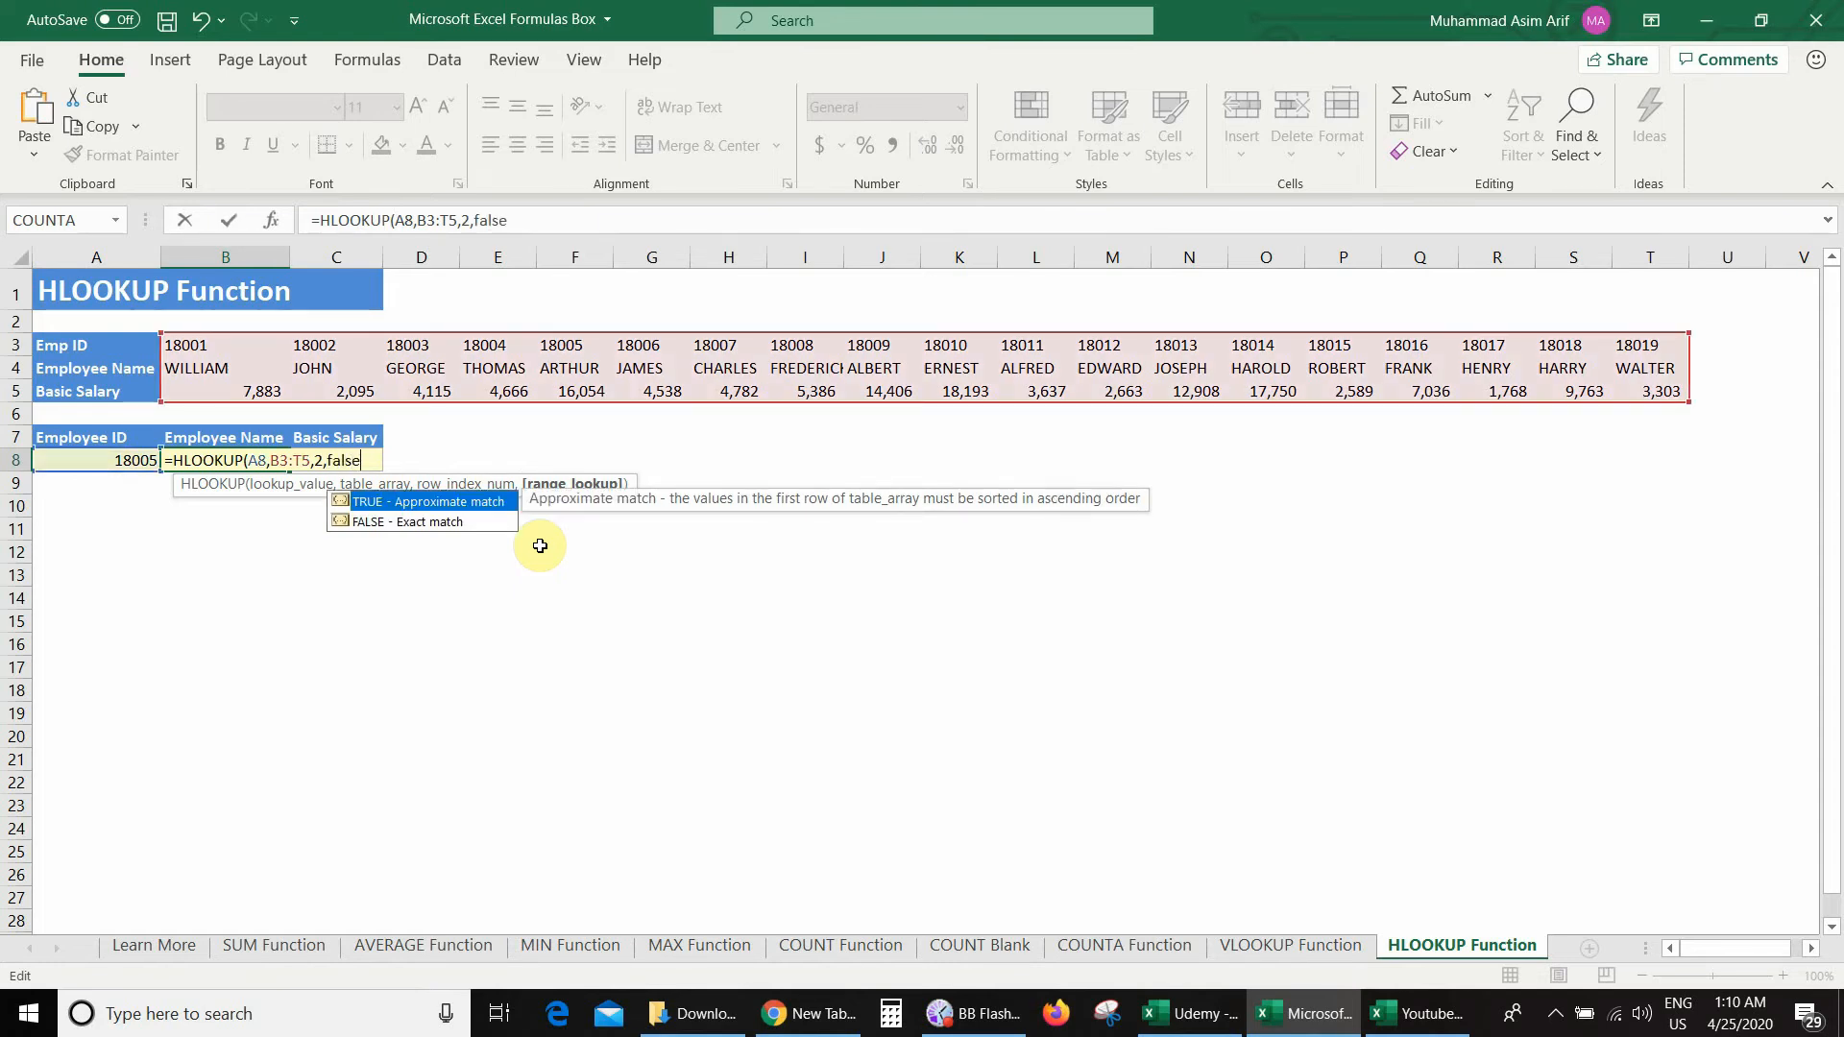
type(")")
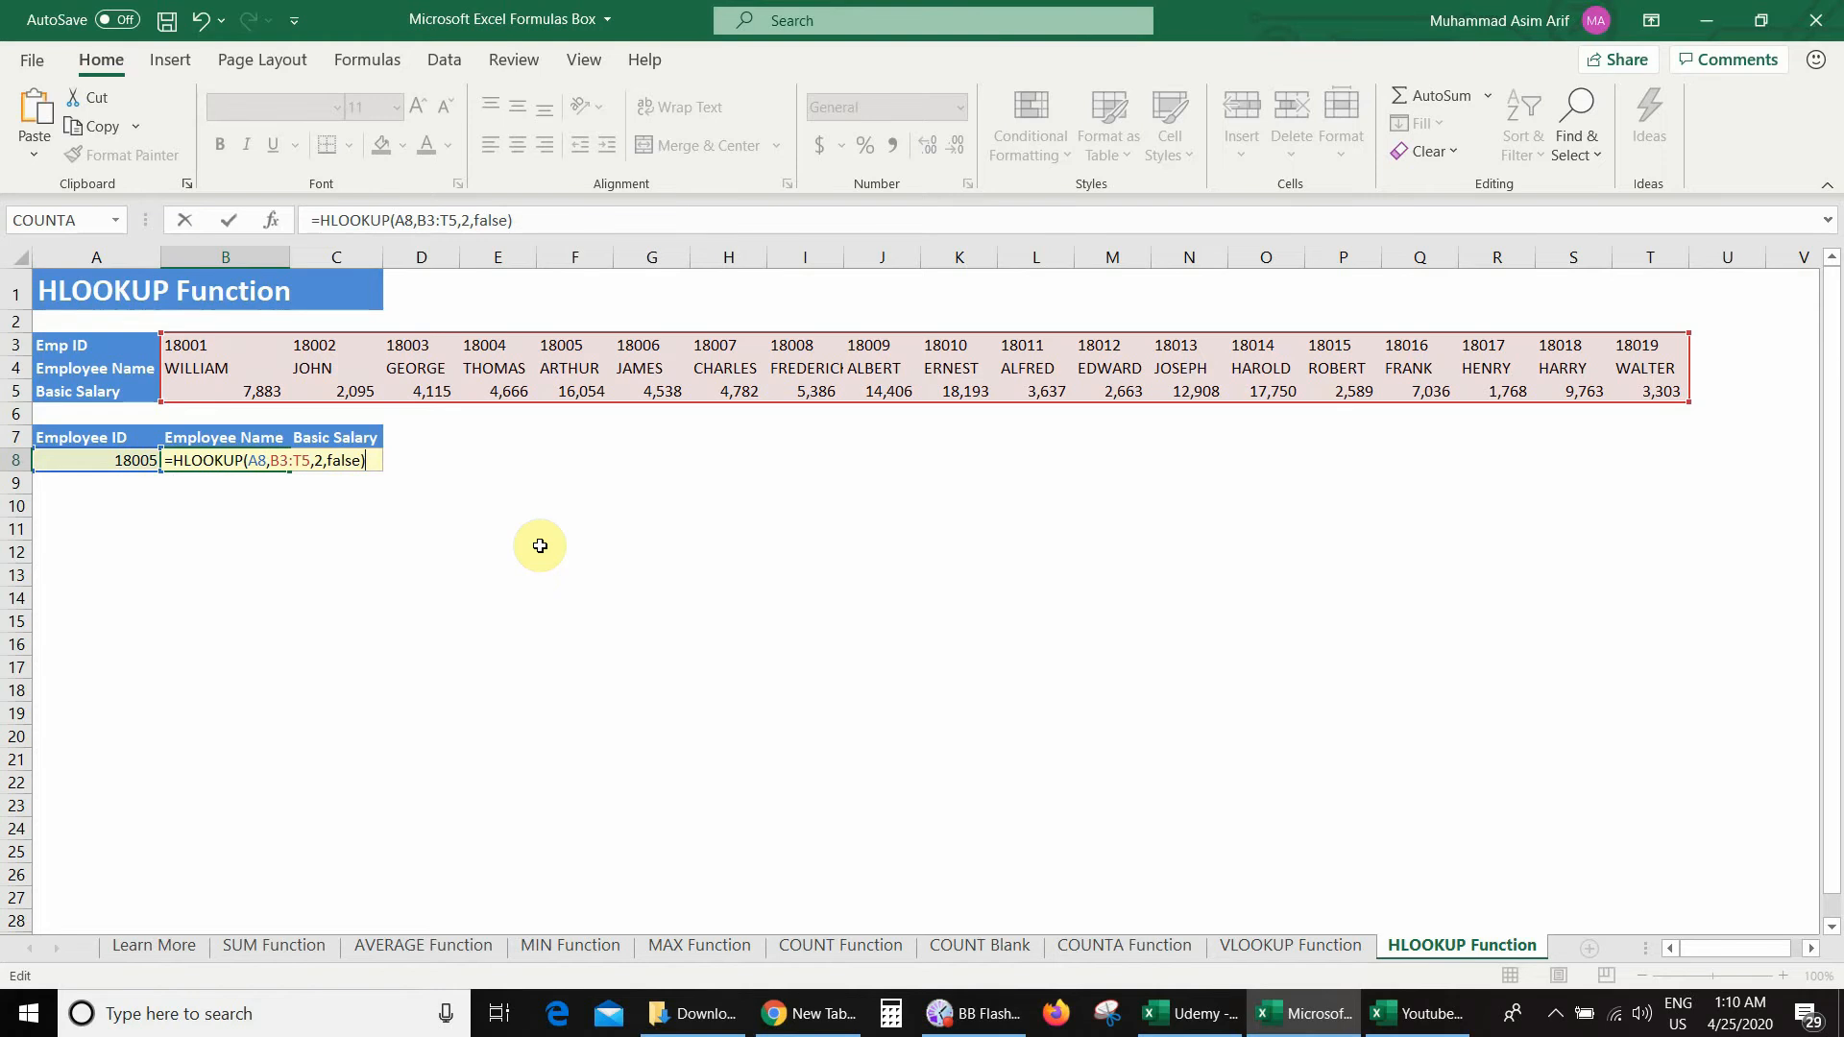
key("Return")
key("Up")
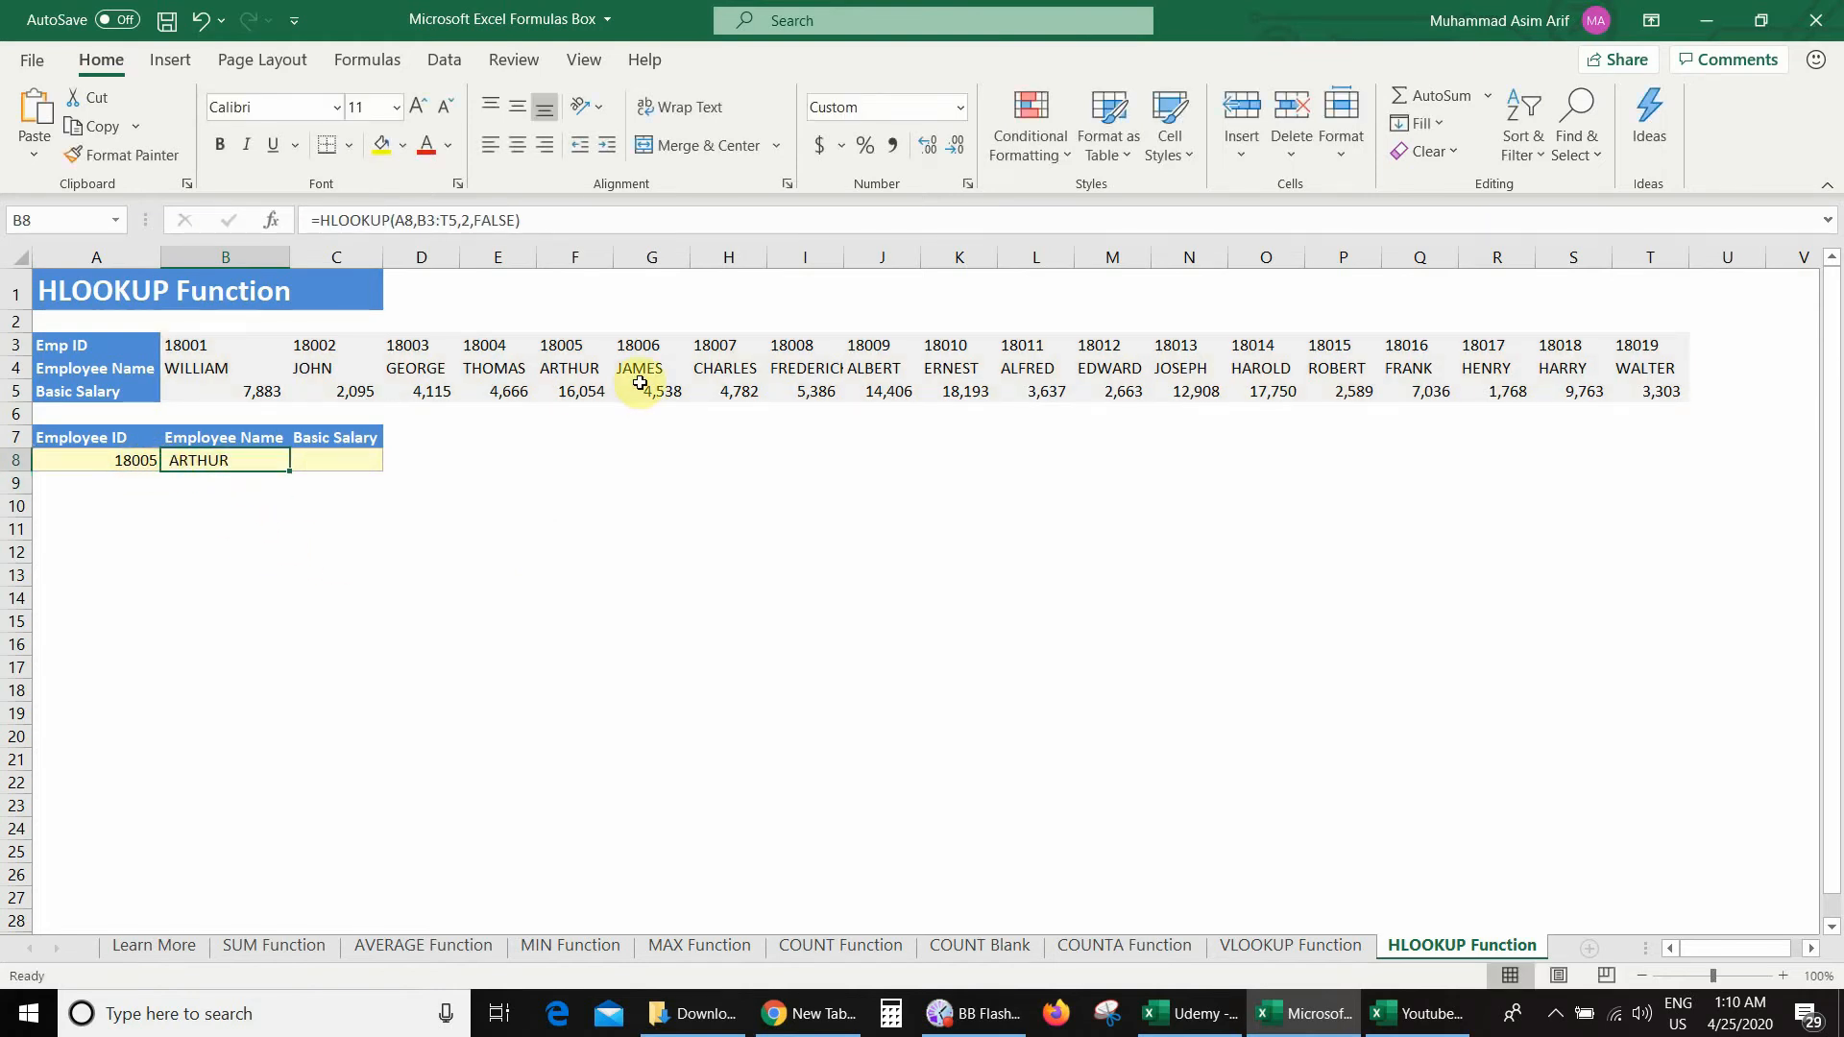
left_click(588, 348)
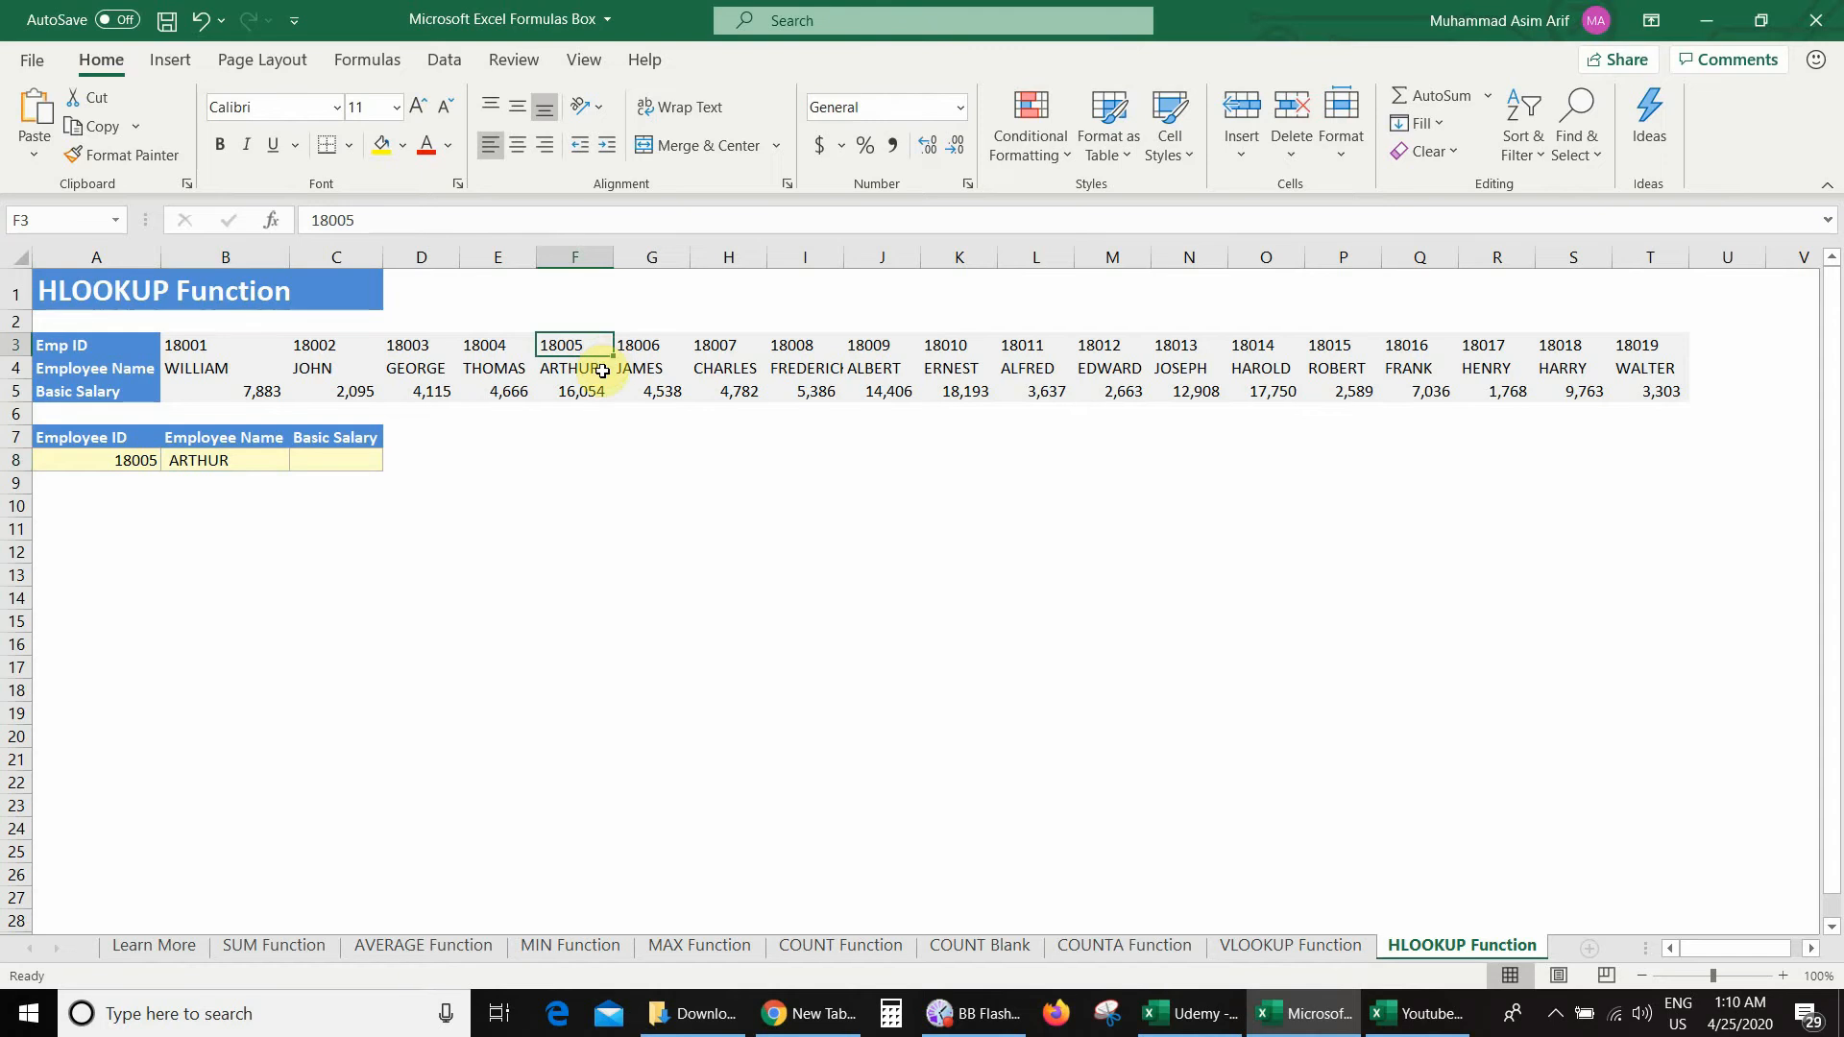
left_click(591, 372)
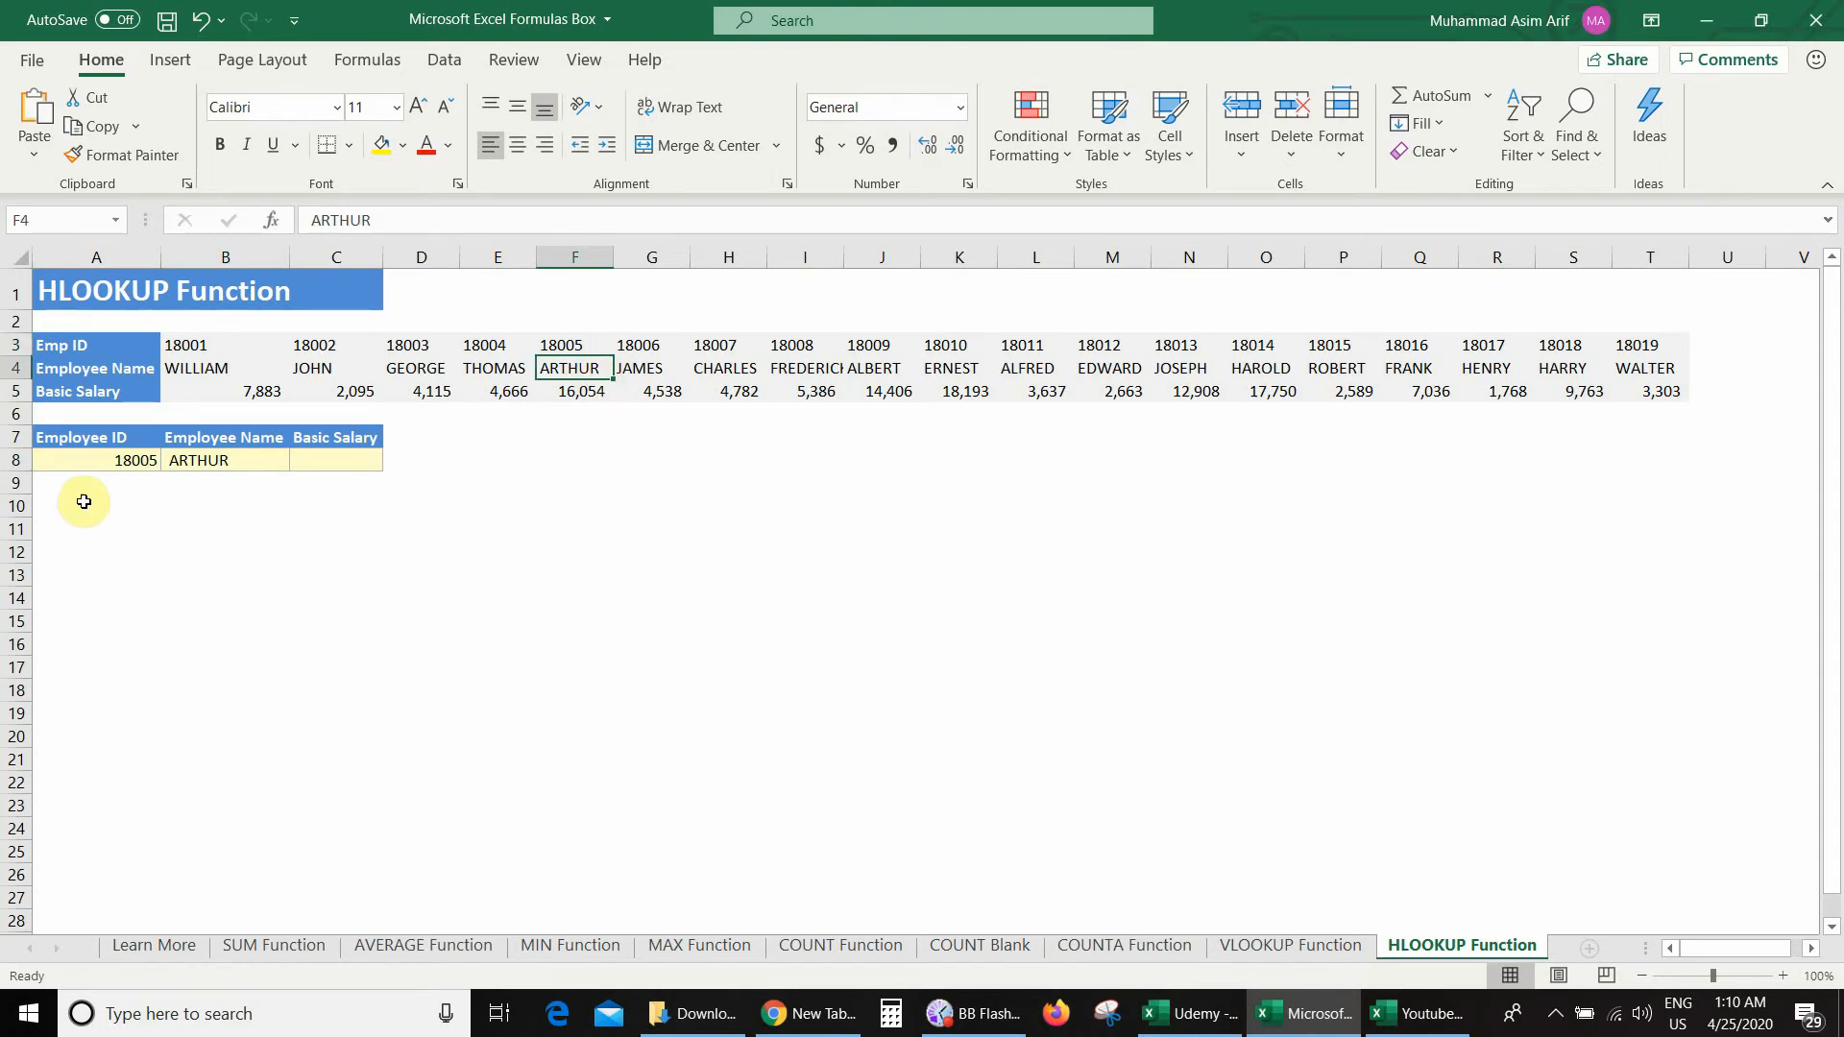
Change the employee ID in A8 to the one listed in L3, and compare the returned name with L4
left_click(85, 460)
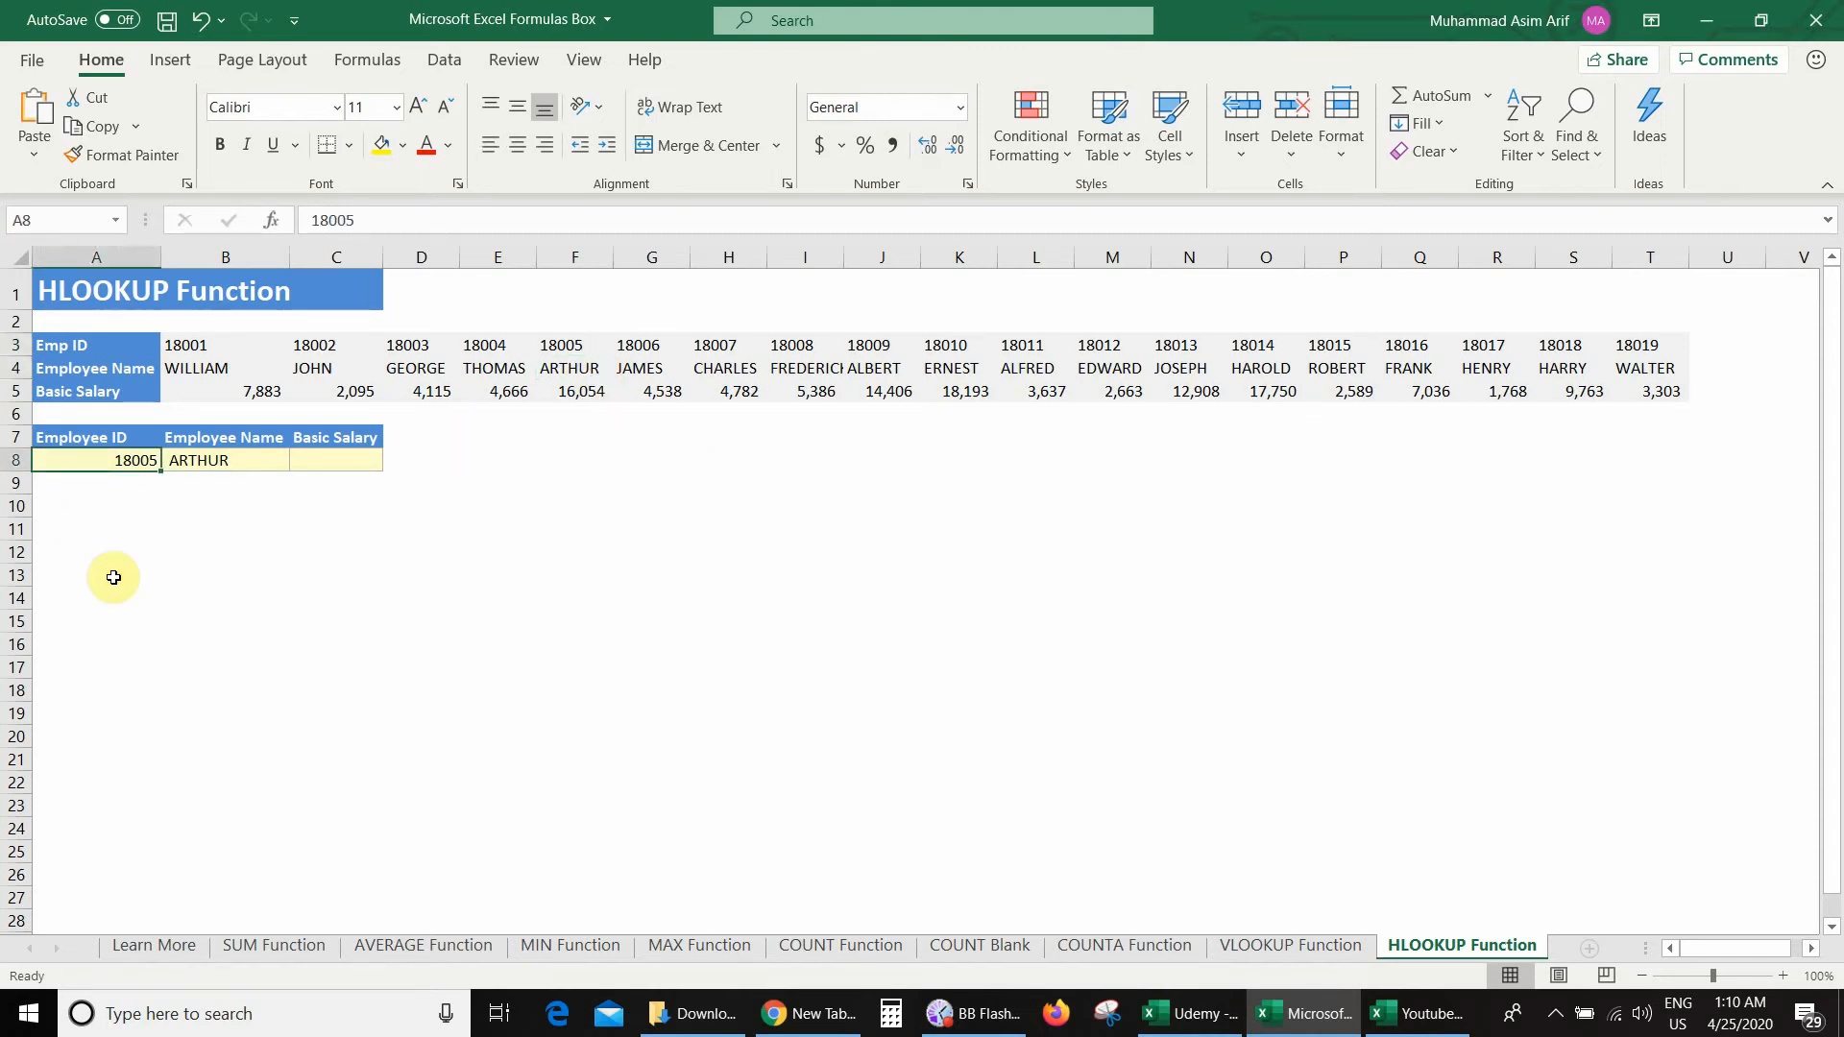
type("18011")
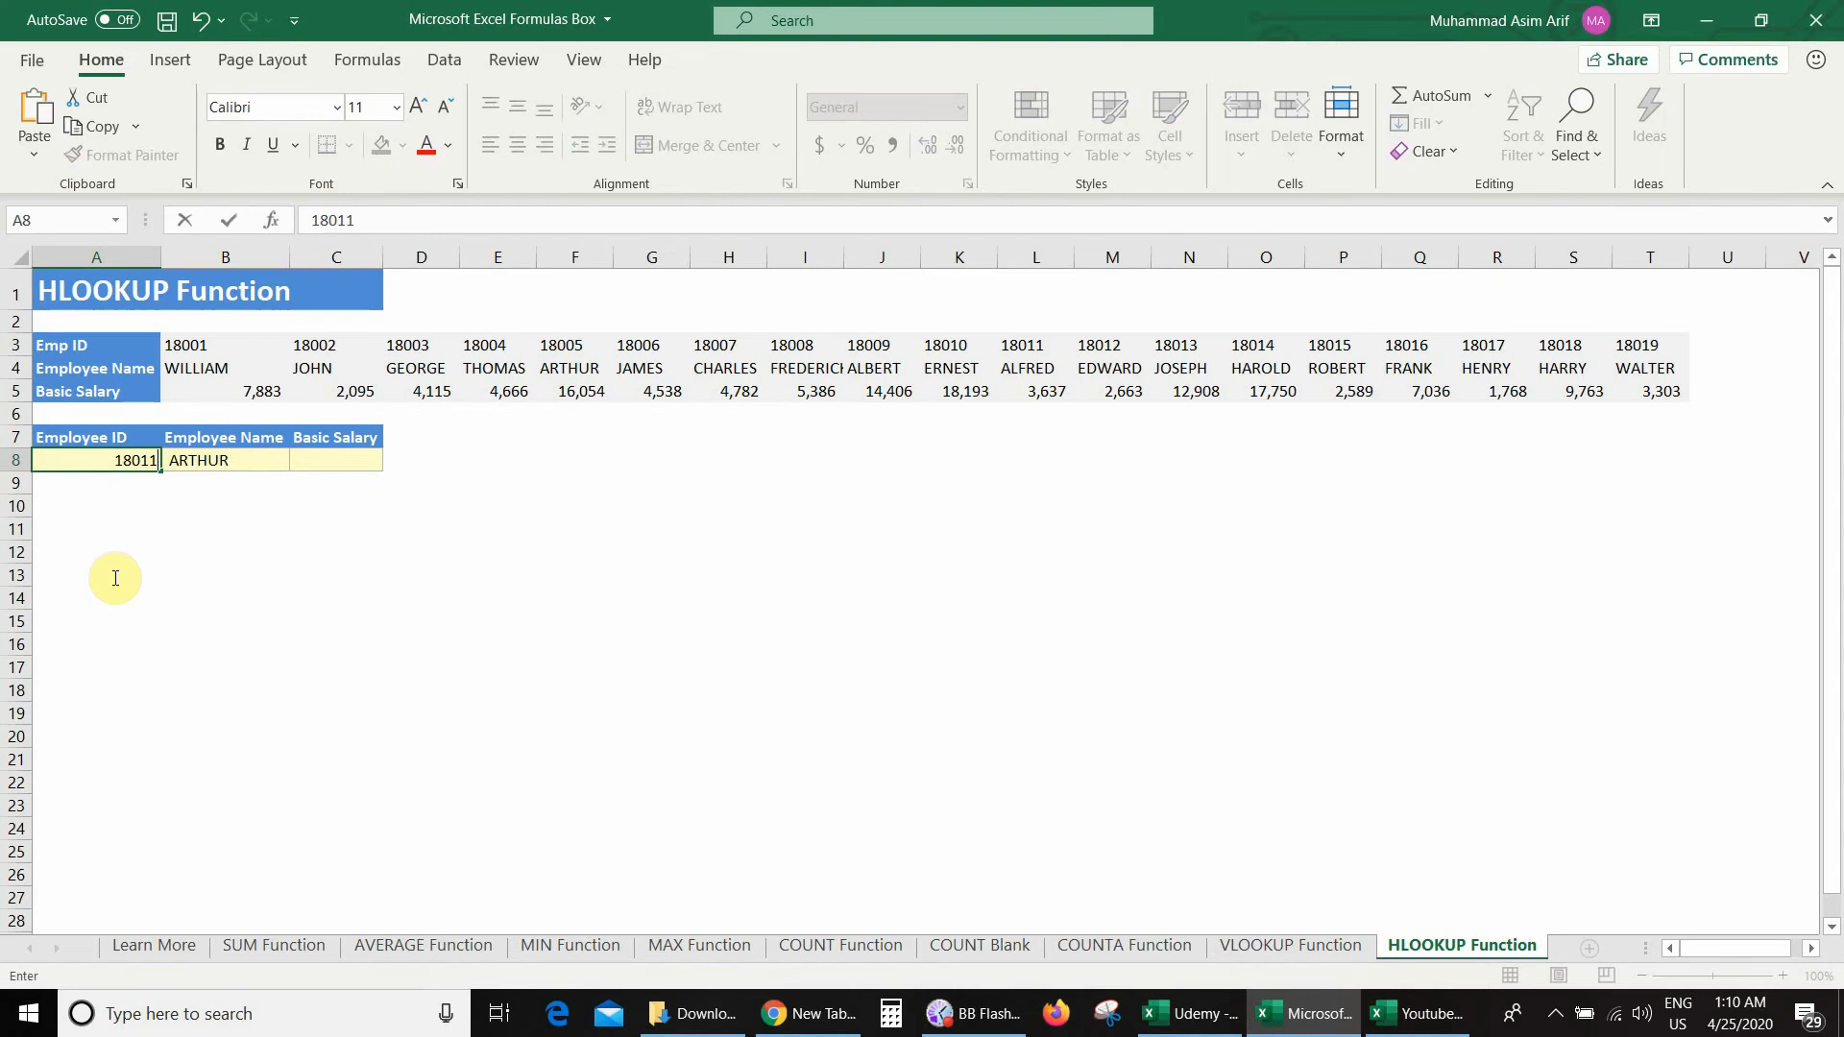
key("Return")
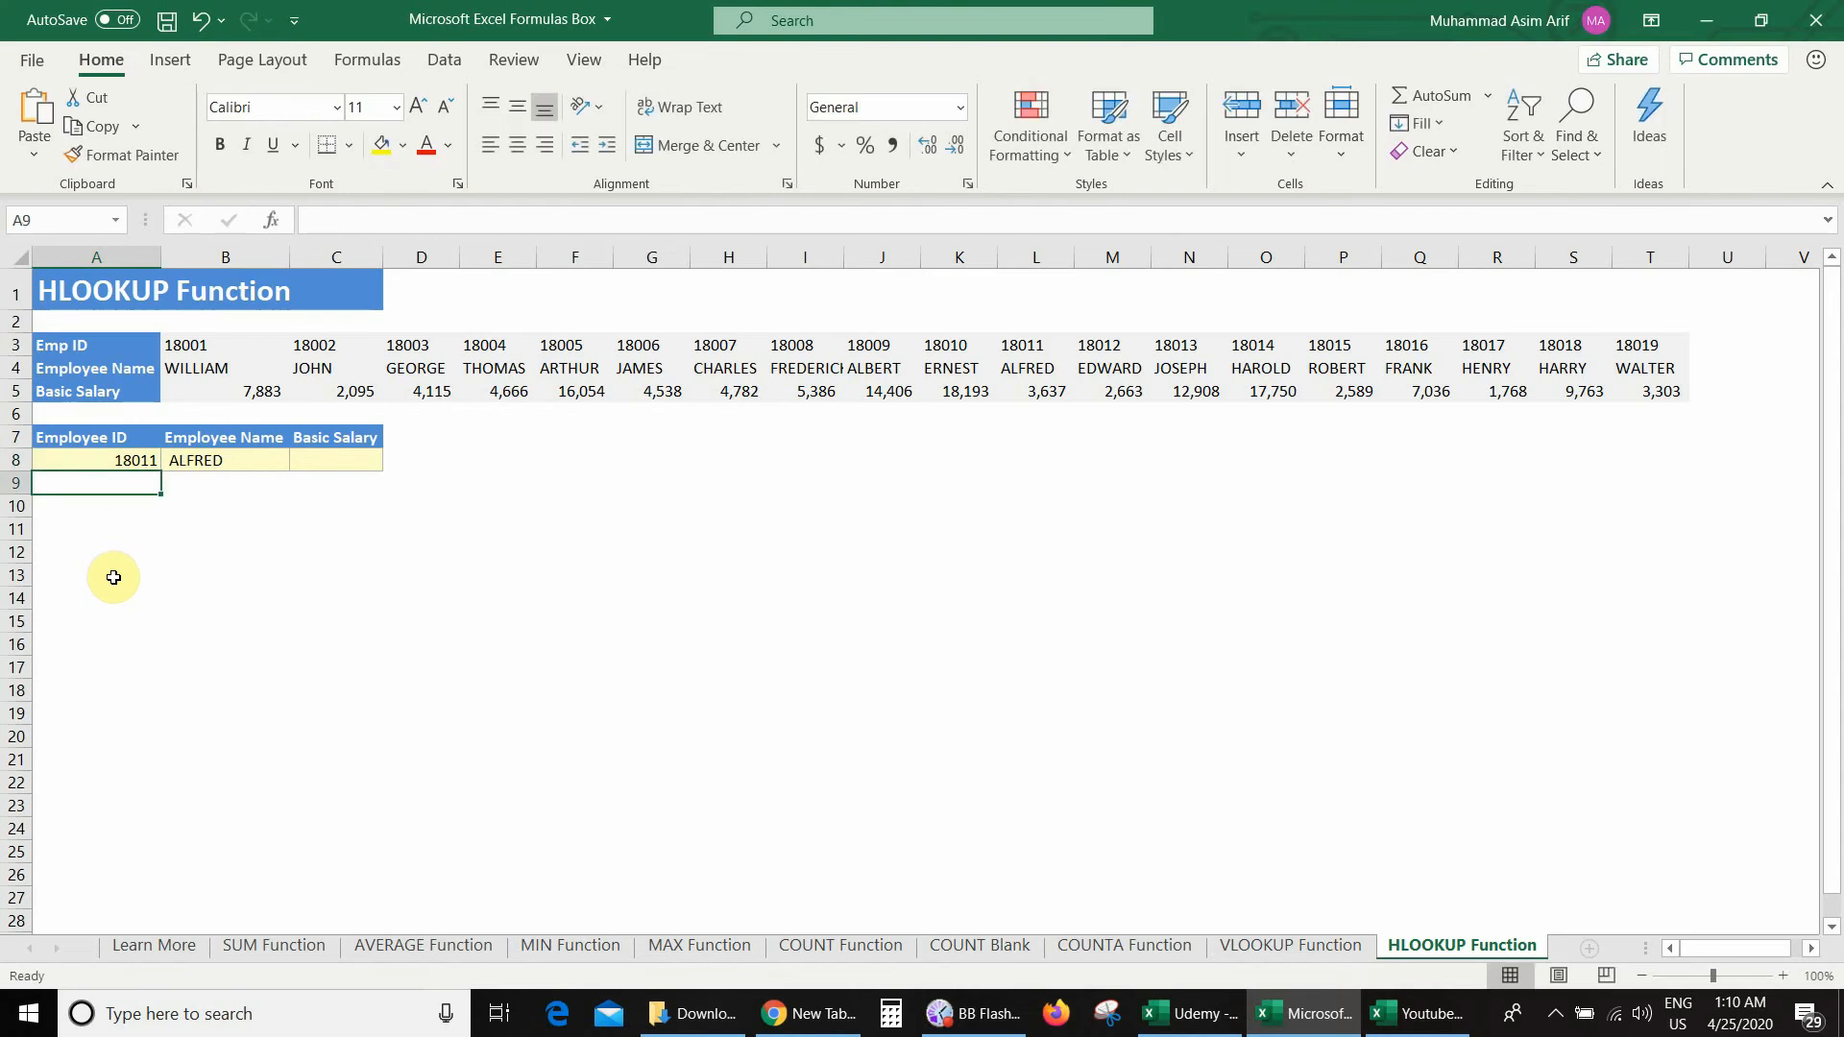
left_click(268, 459)
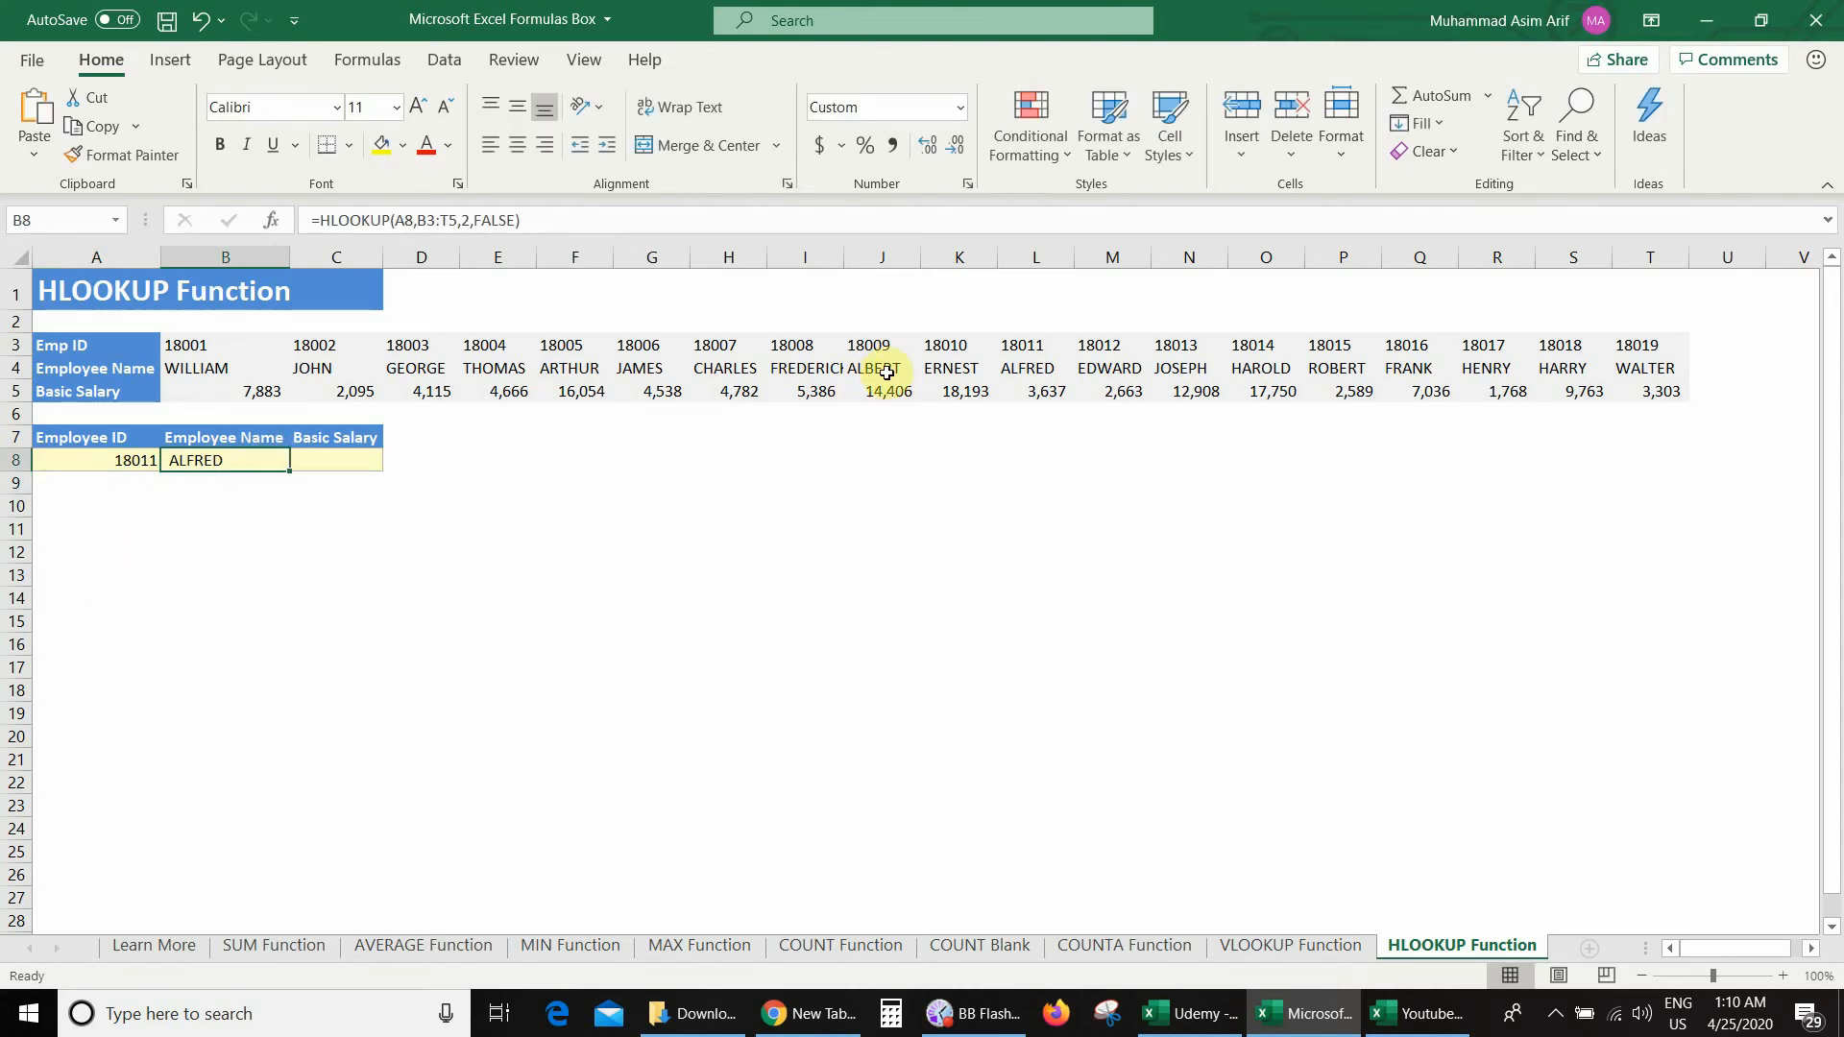
left_click(1022, 348)
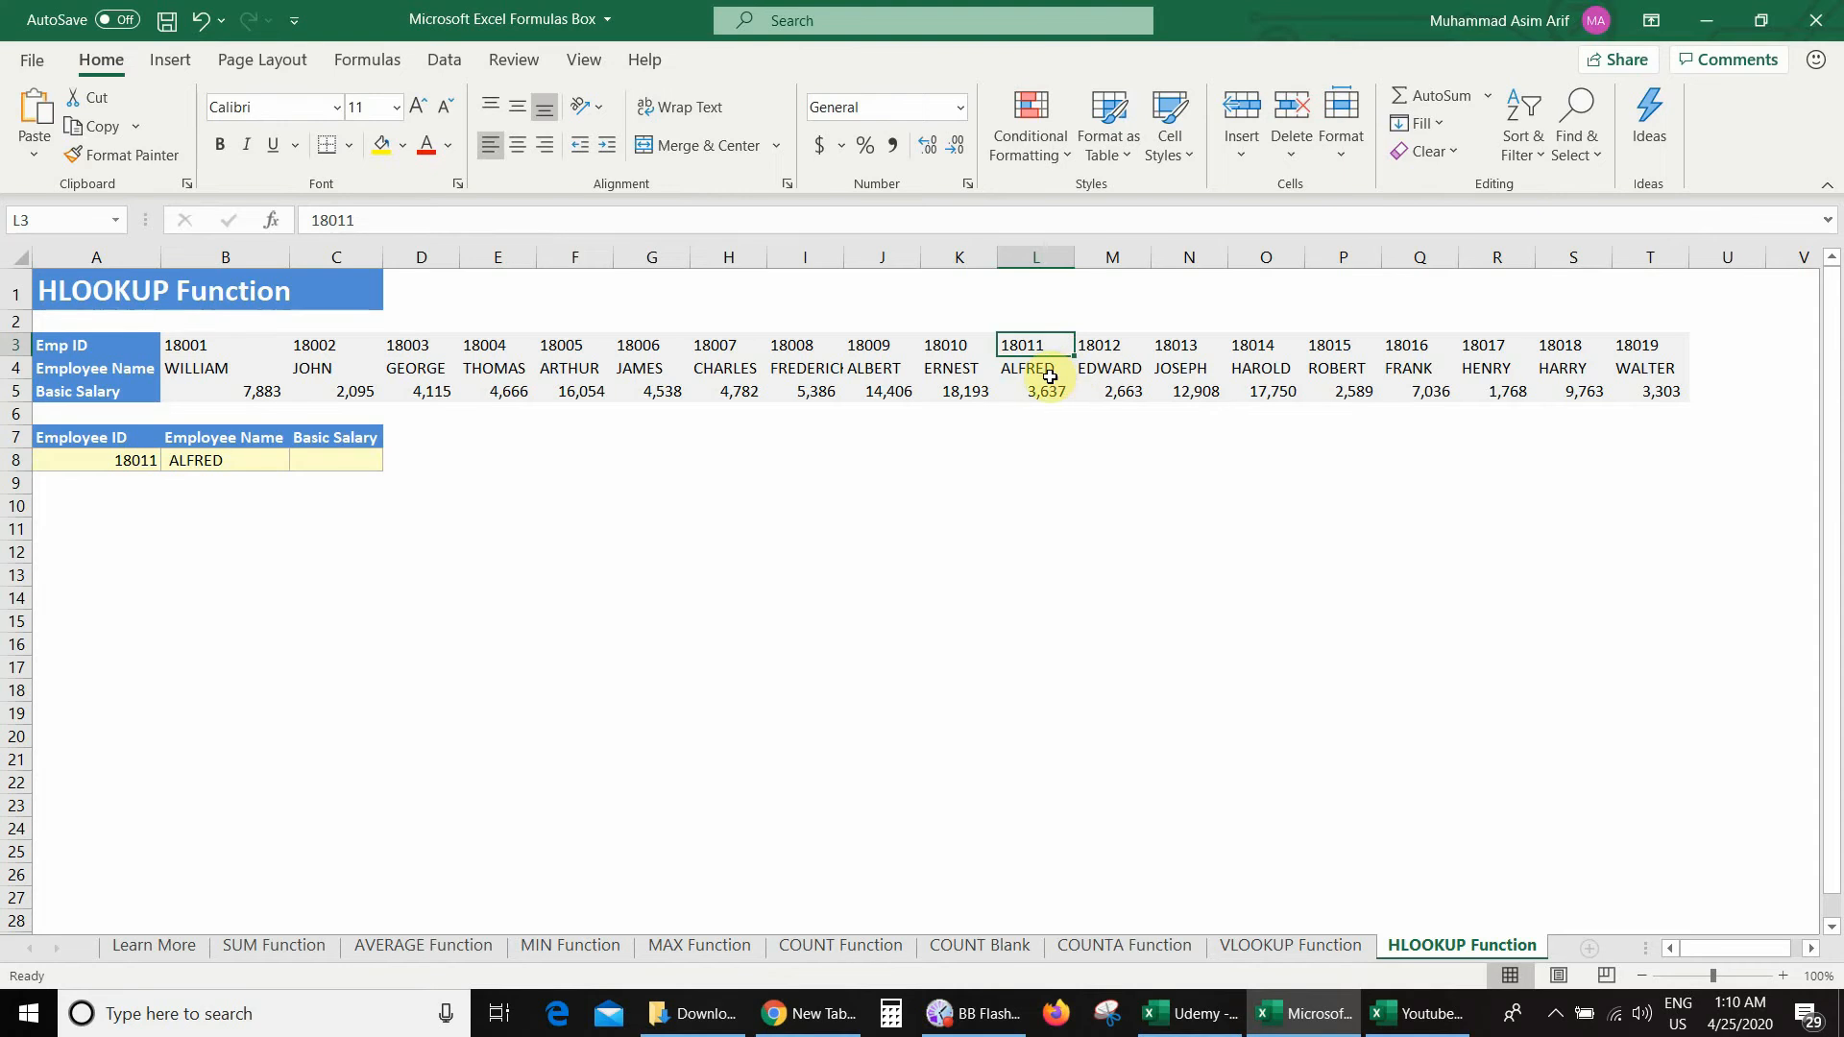
left_click(1042, 373)
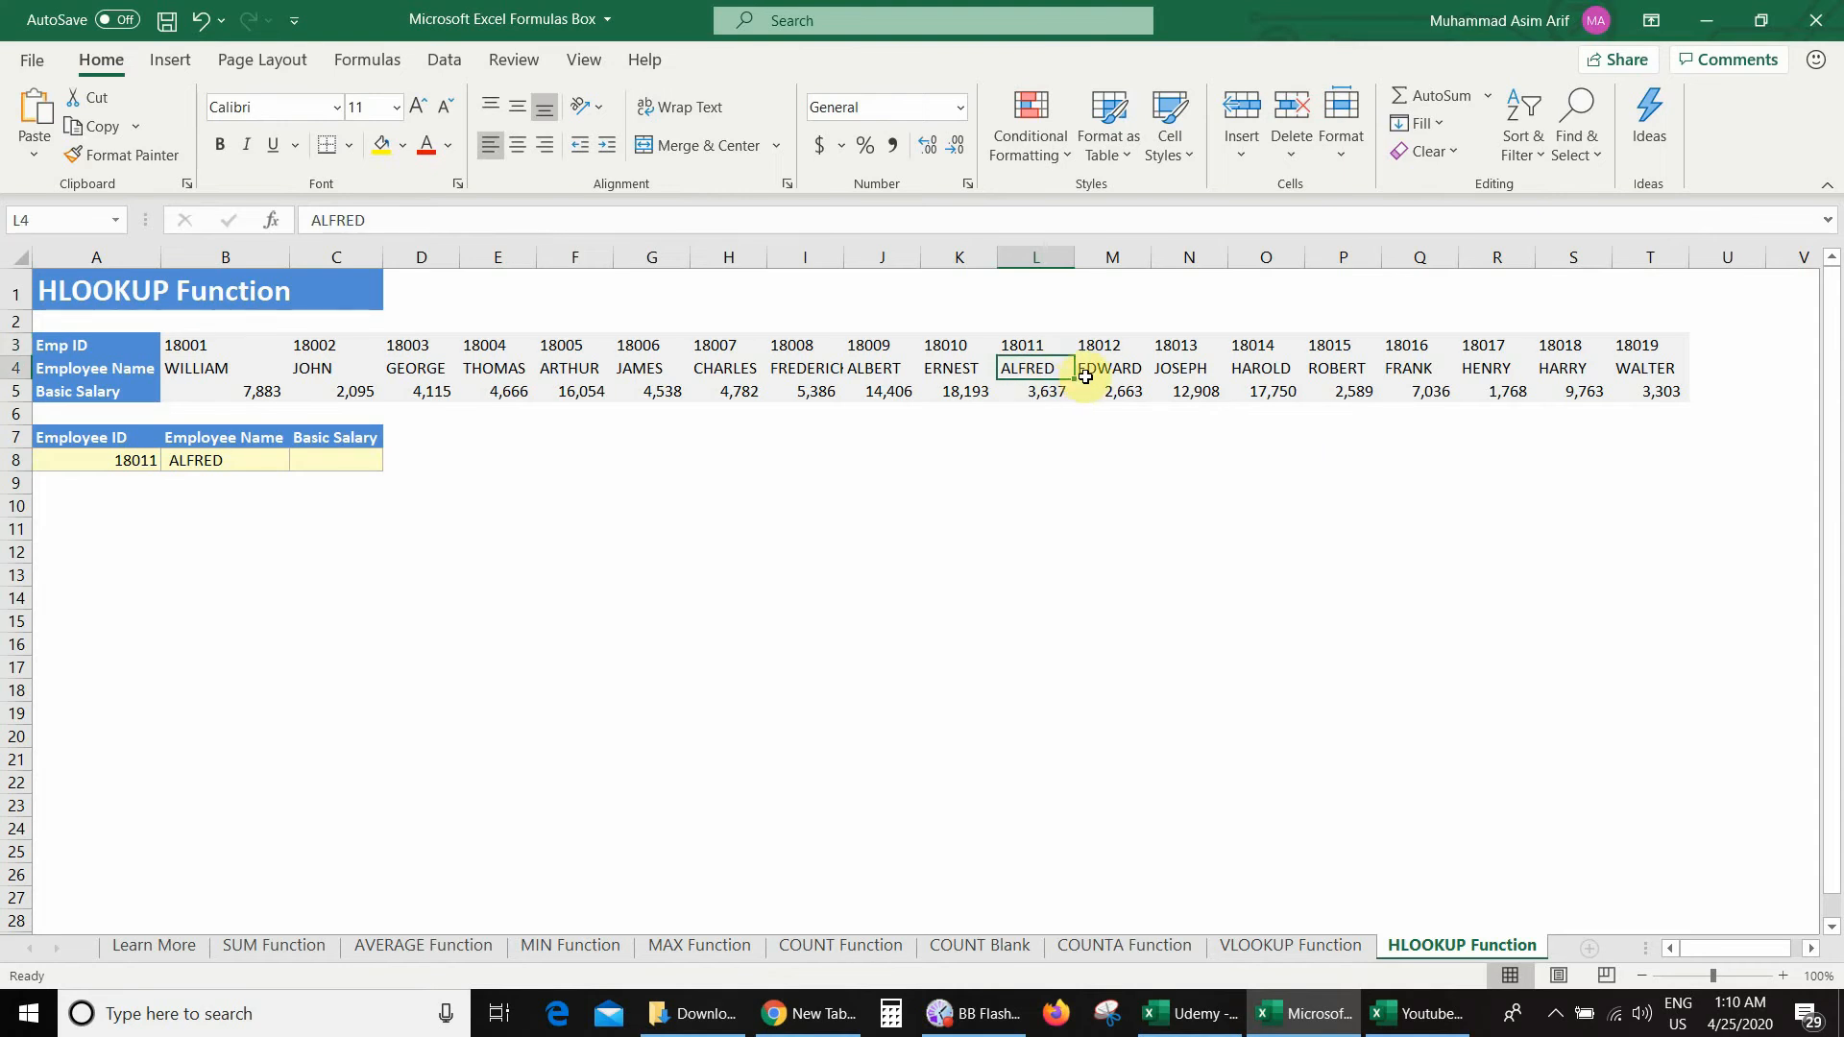
Set the employee ID in A8 to the one listed in Q3, and compare the returned name with Q4
left_click(116, 461)
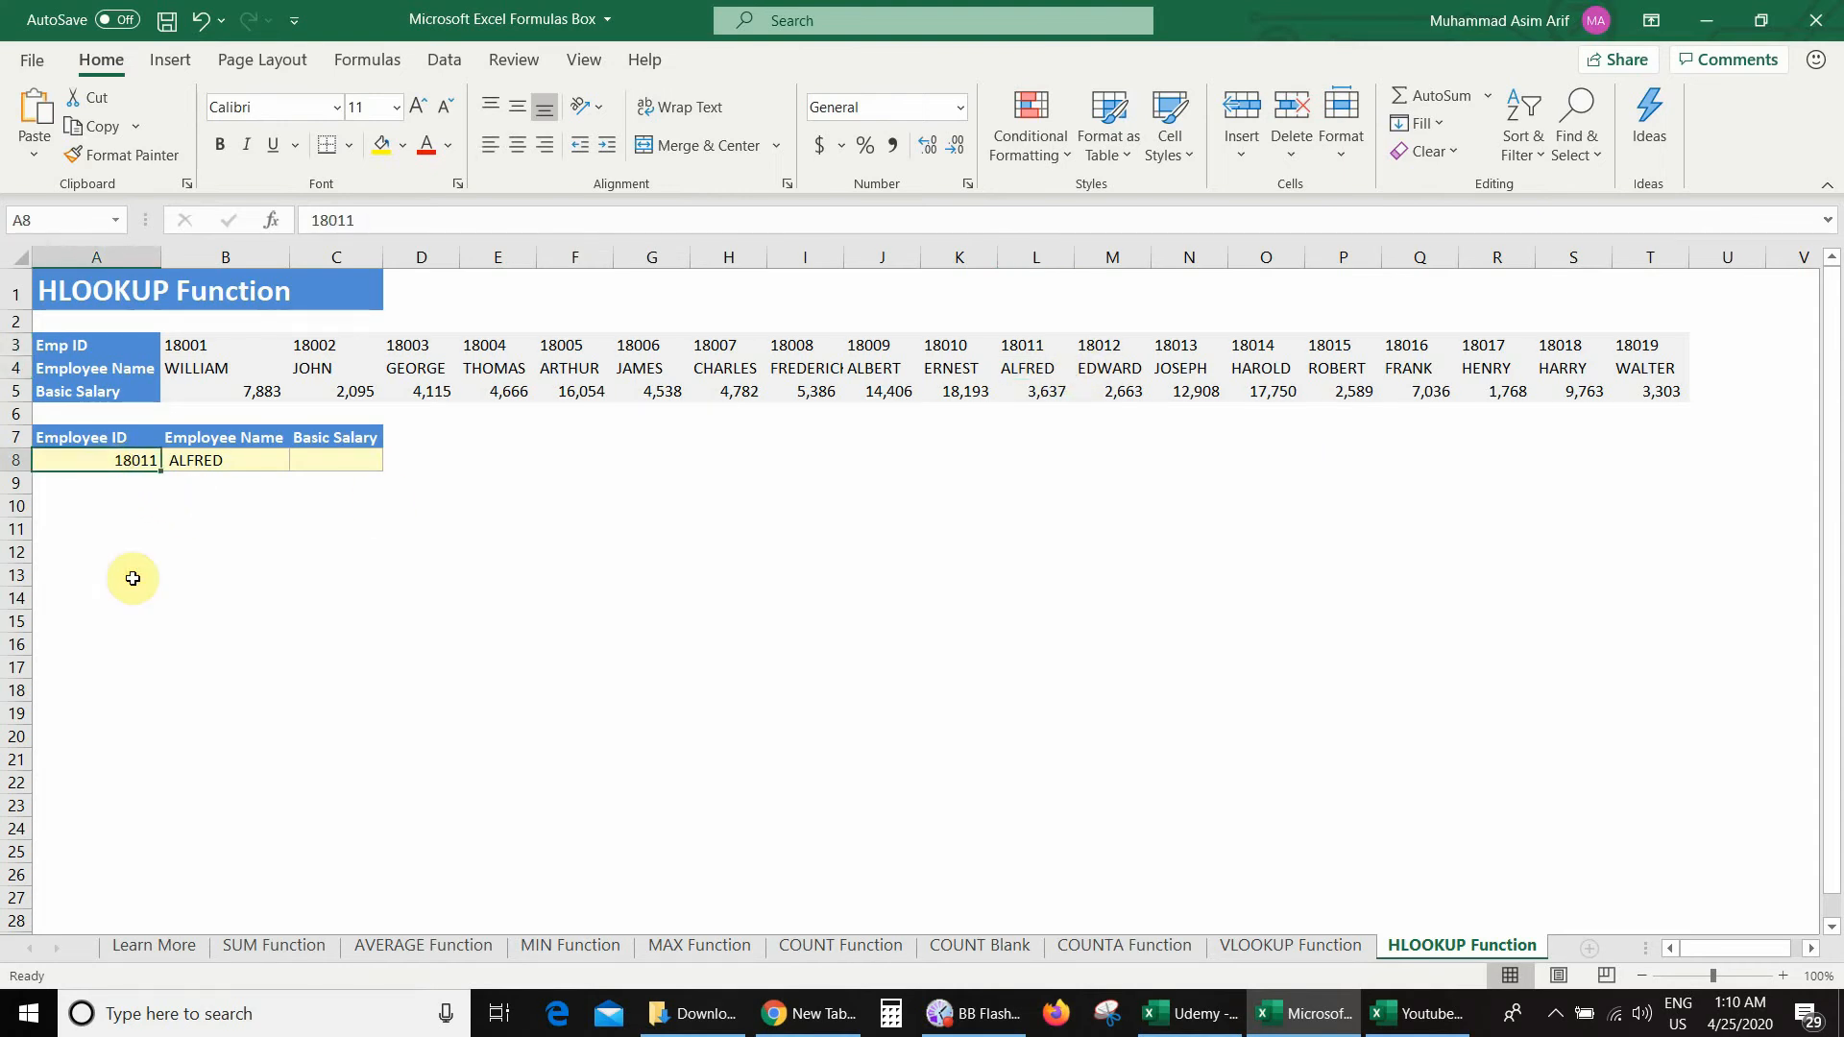
type("18016")
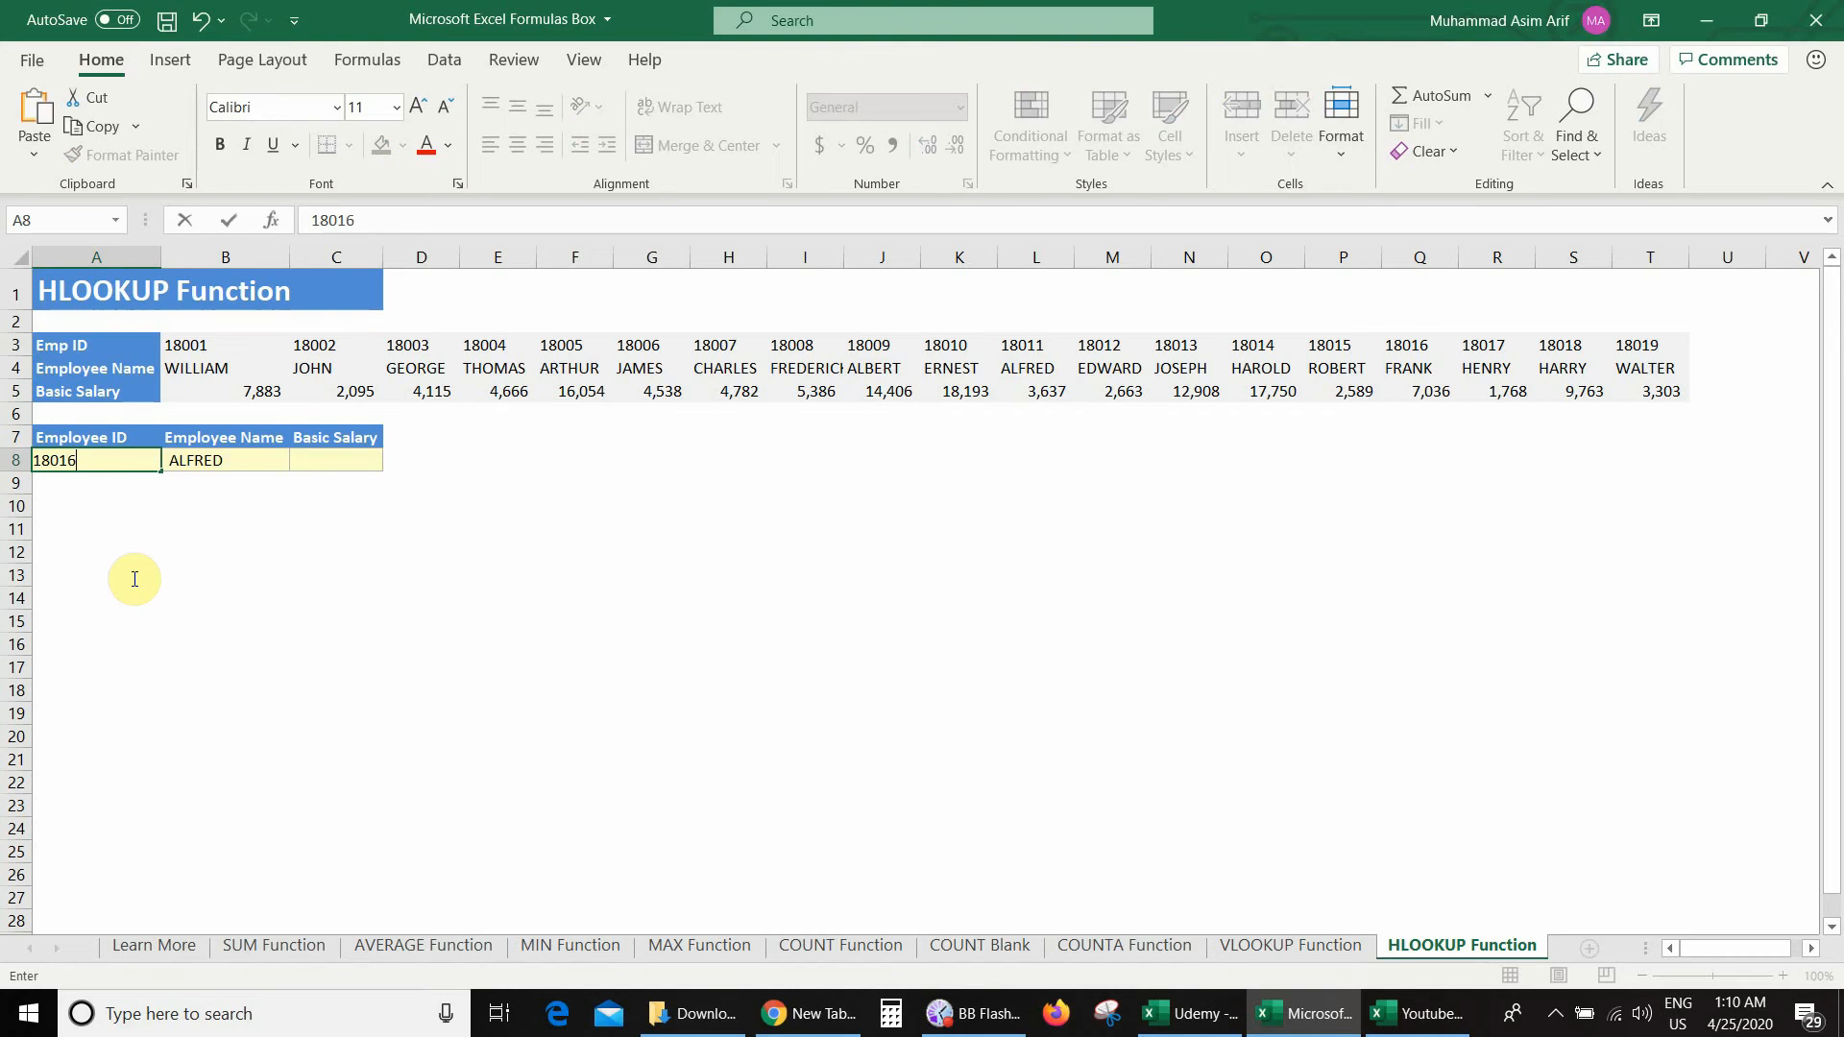
key("Return")
left_click(247, 460)
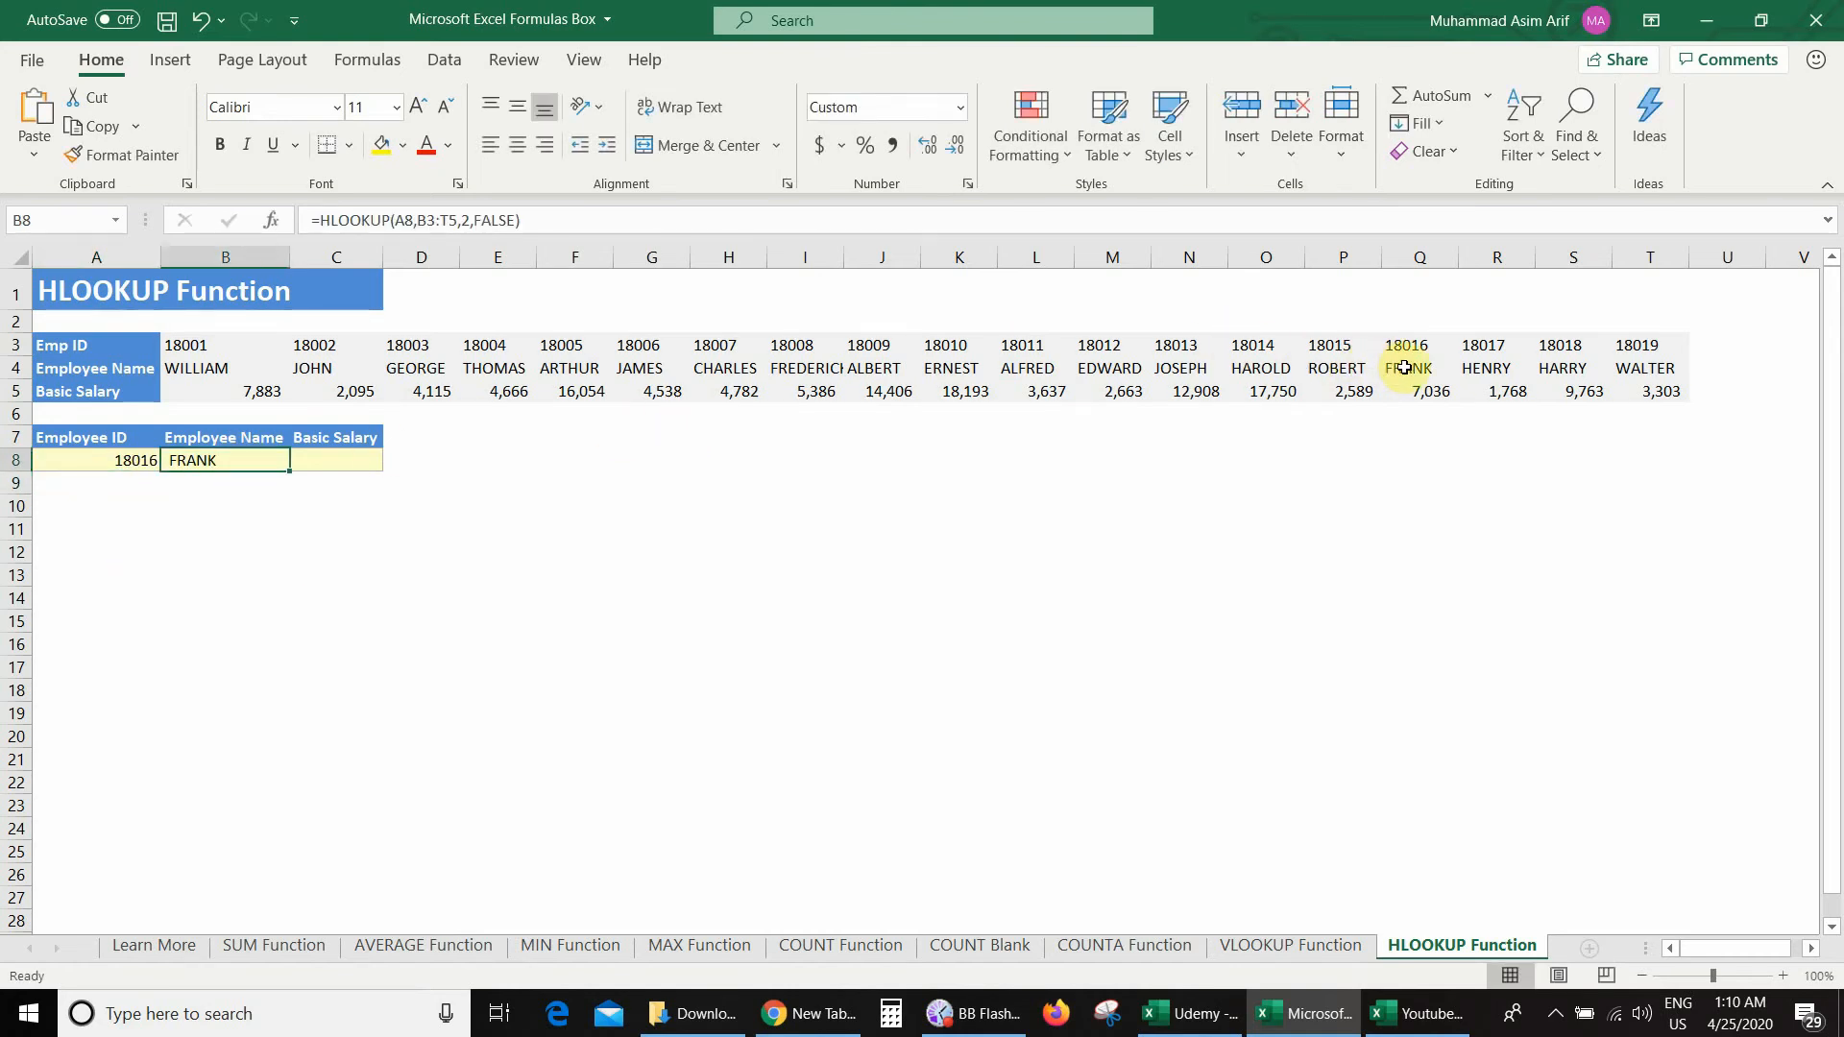
left_click(1406, 345)
left_click(1408, 368)
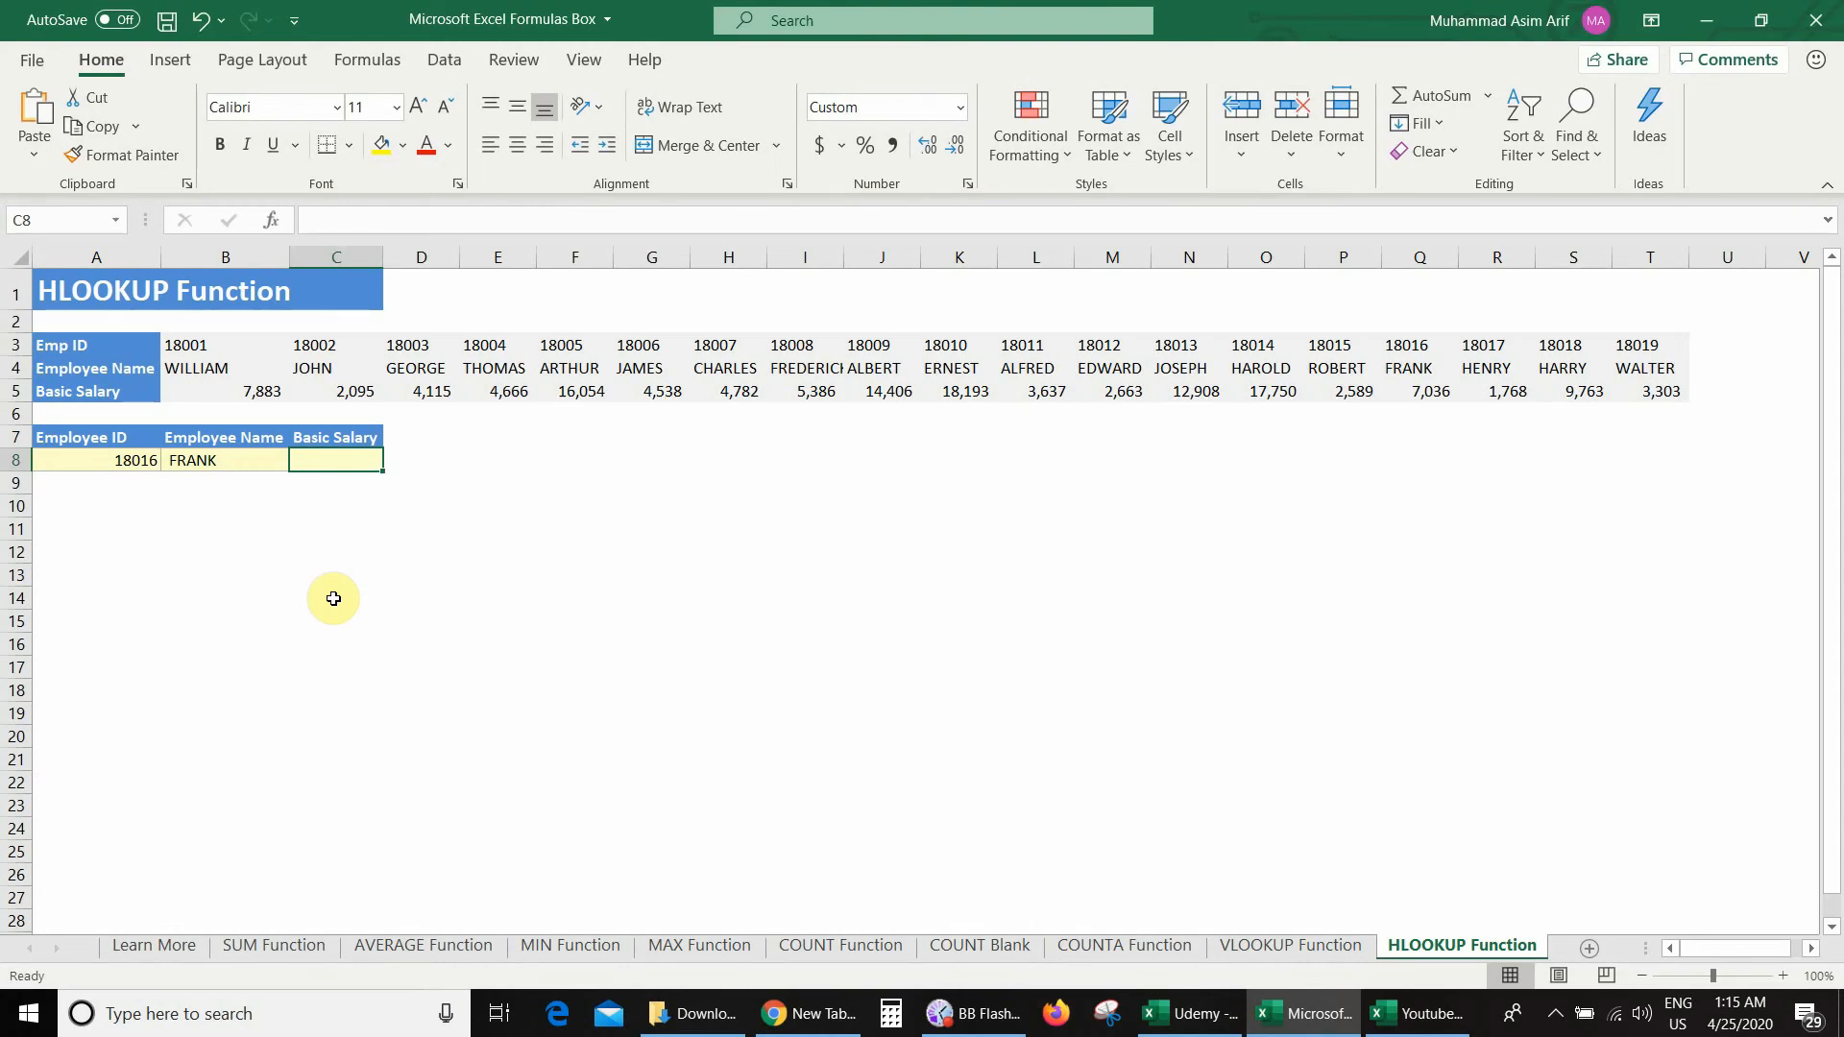
Start an HLOOKUP formula in C8 with A8 as the lookup value and B3:T5 as the table array
type("=hl")
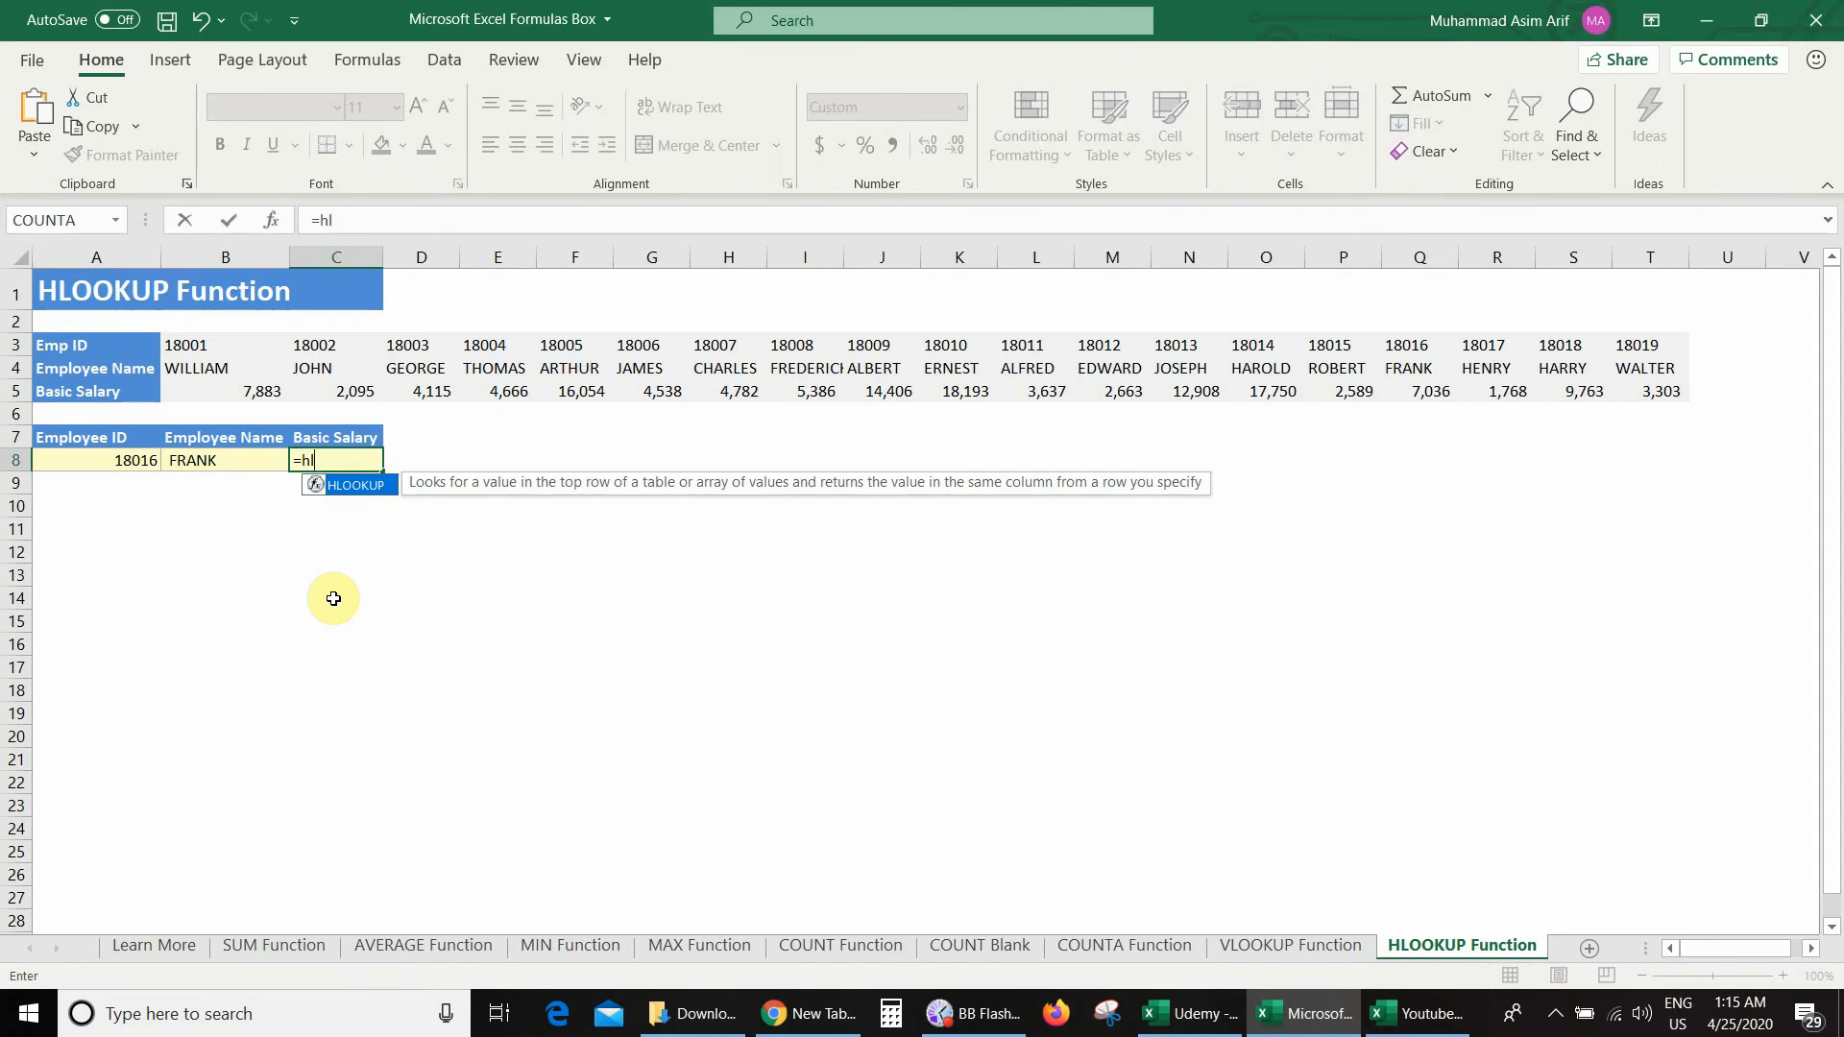
type("ookup(")
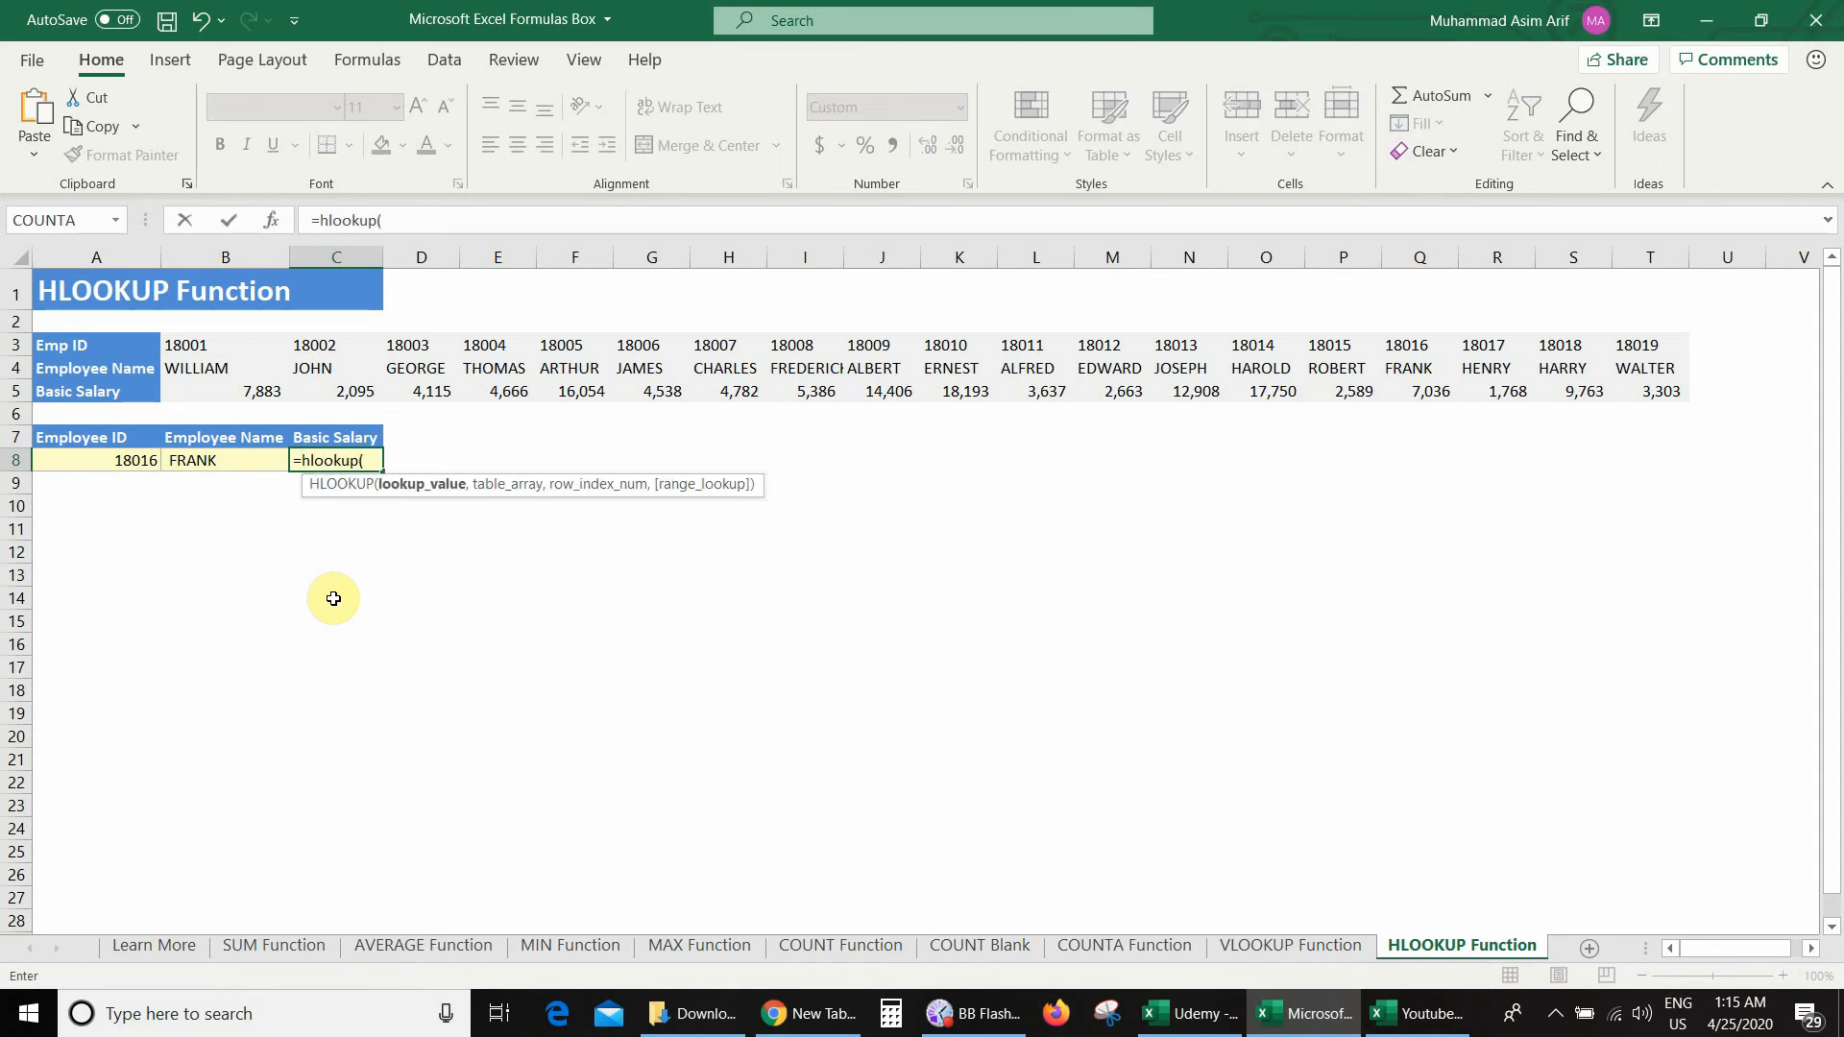
left_click(144, 460)
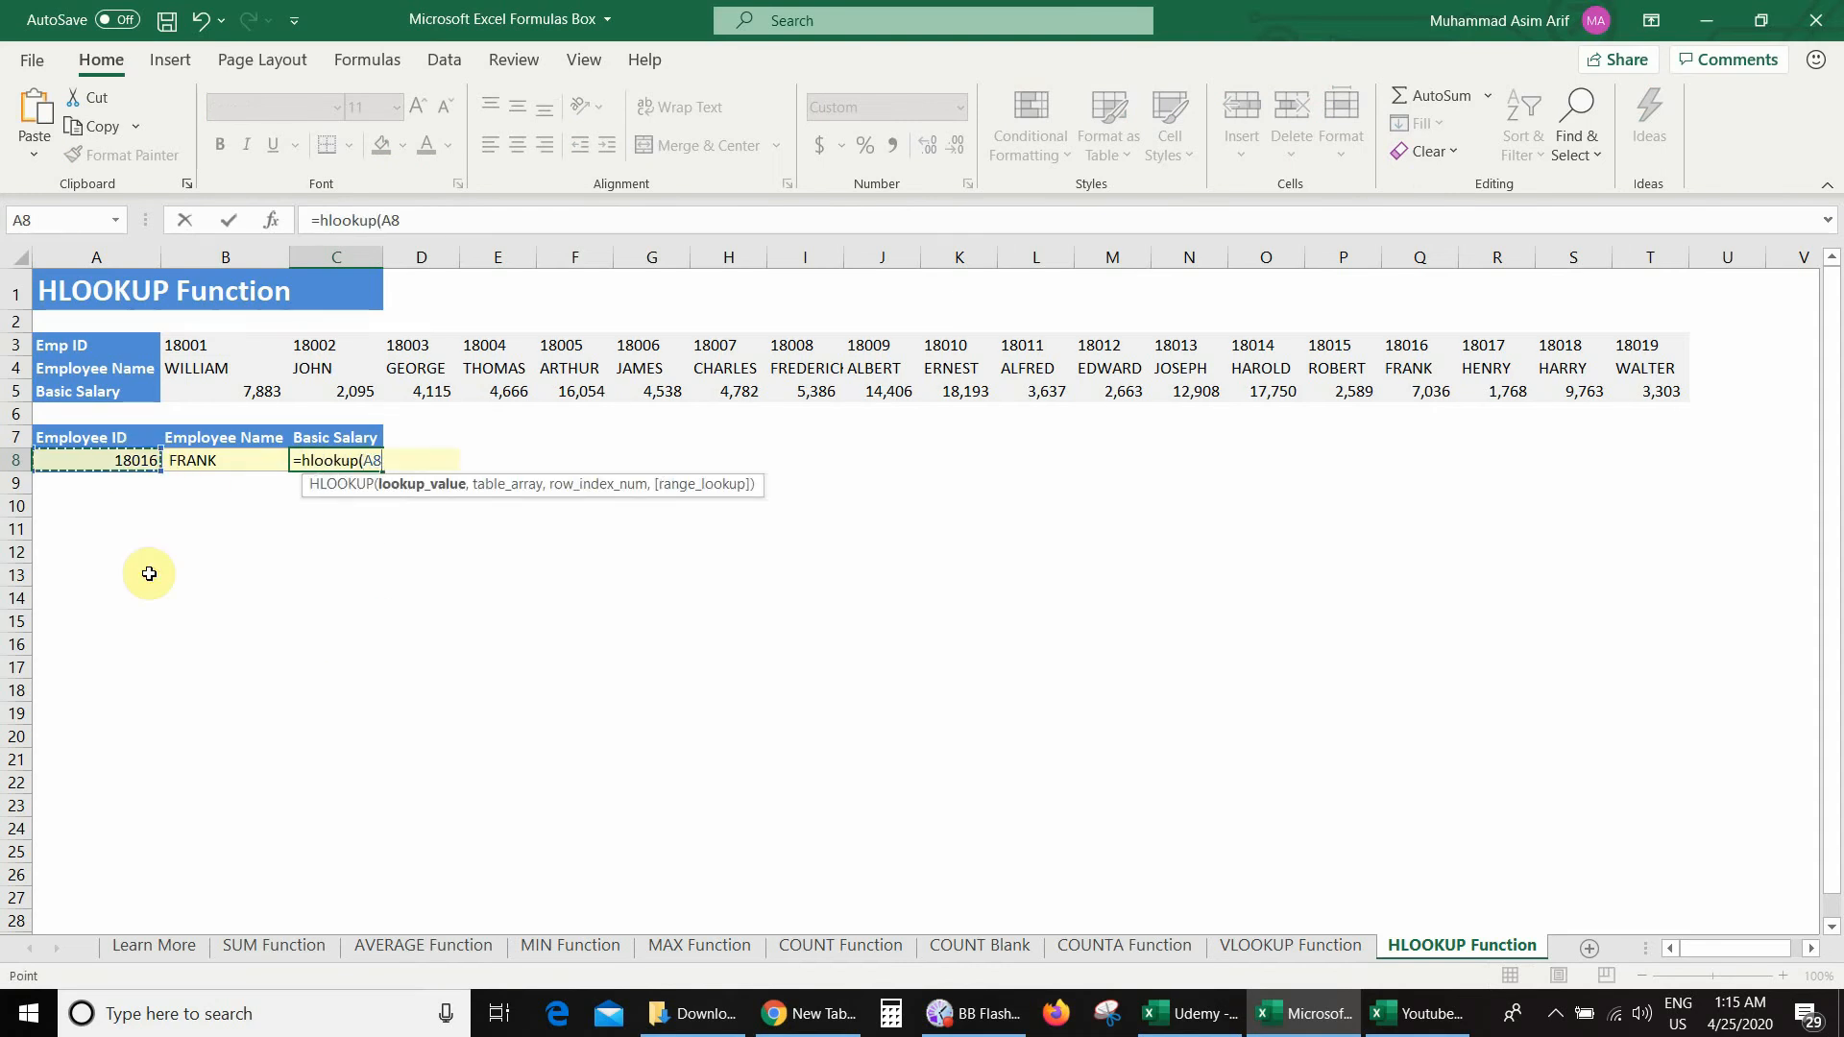
type(",")
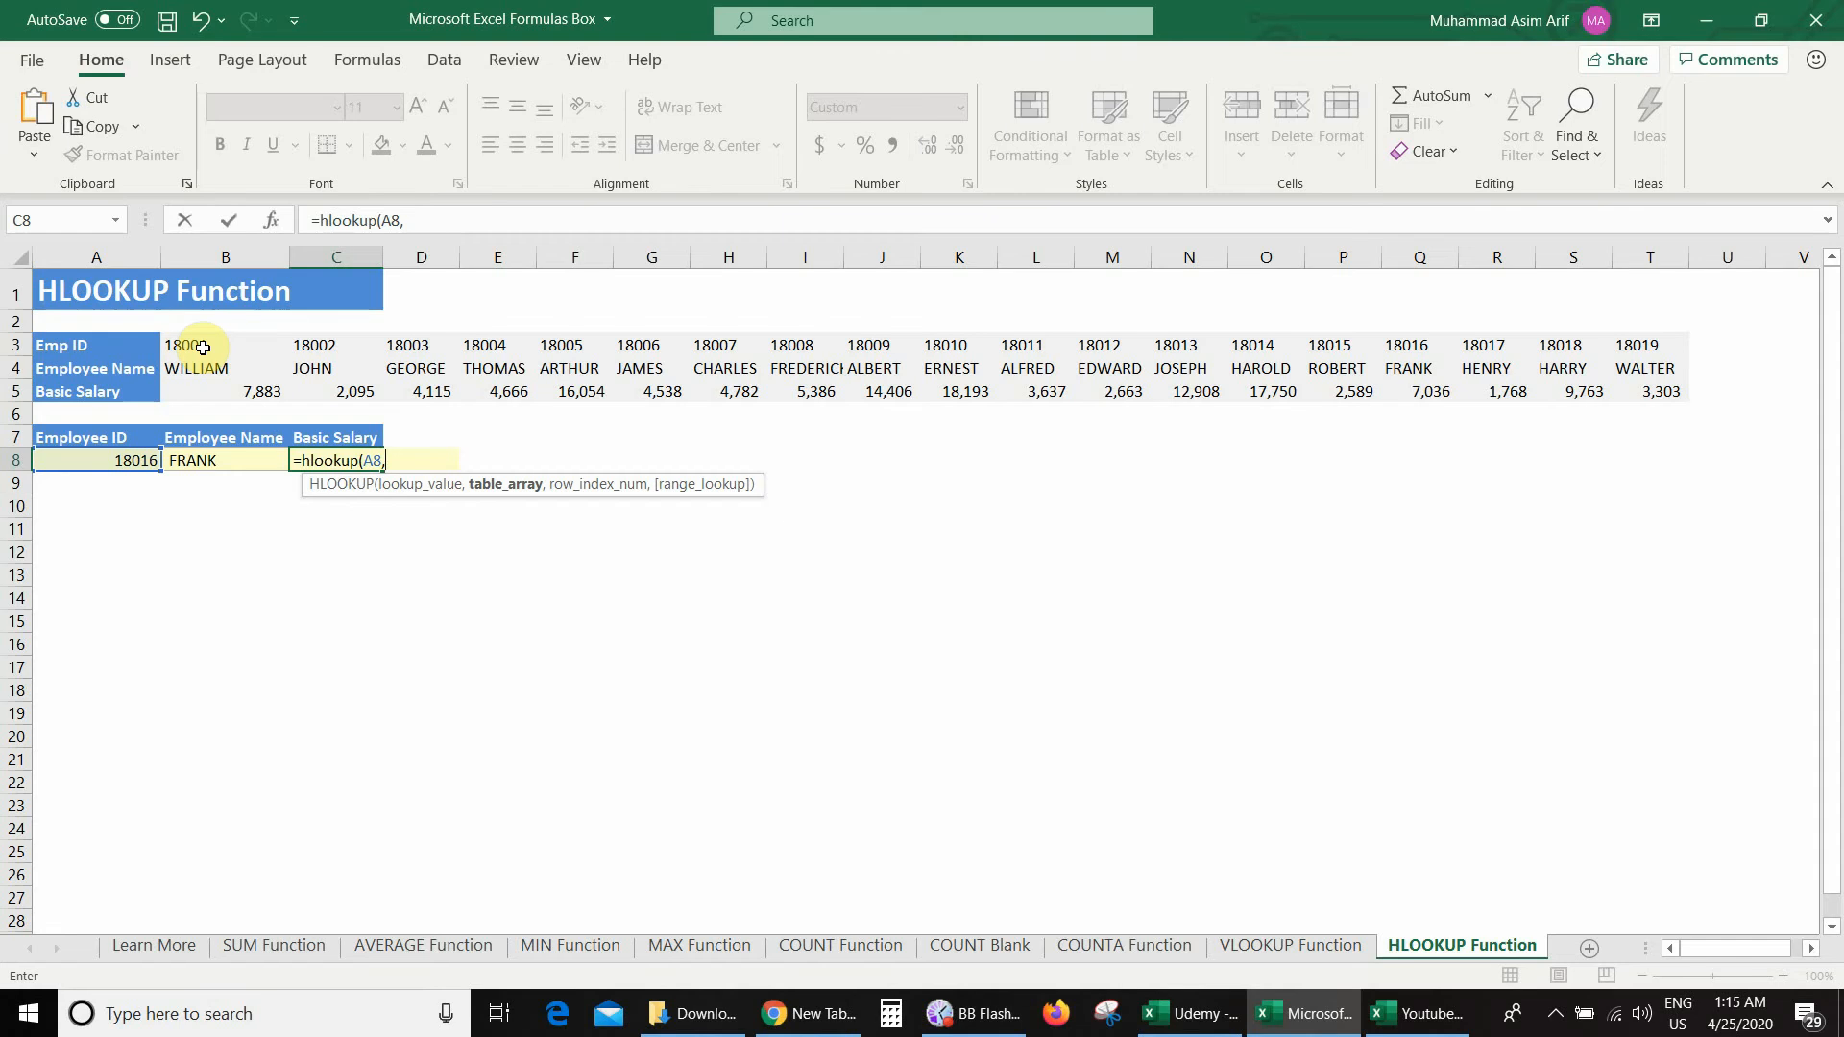
left_click_drag(205, 347, 219, 386)
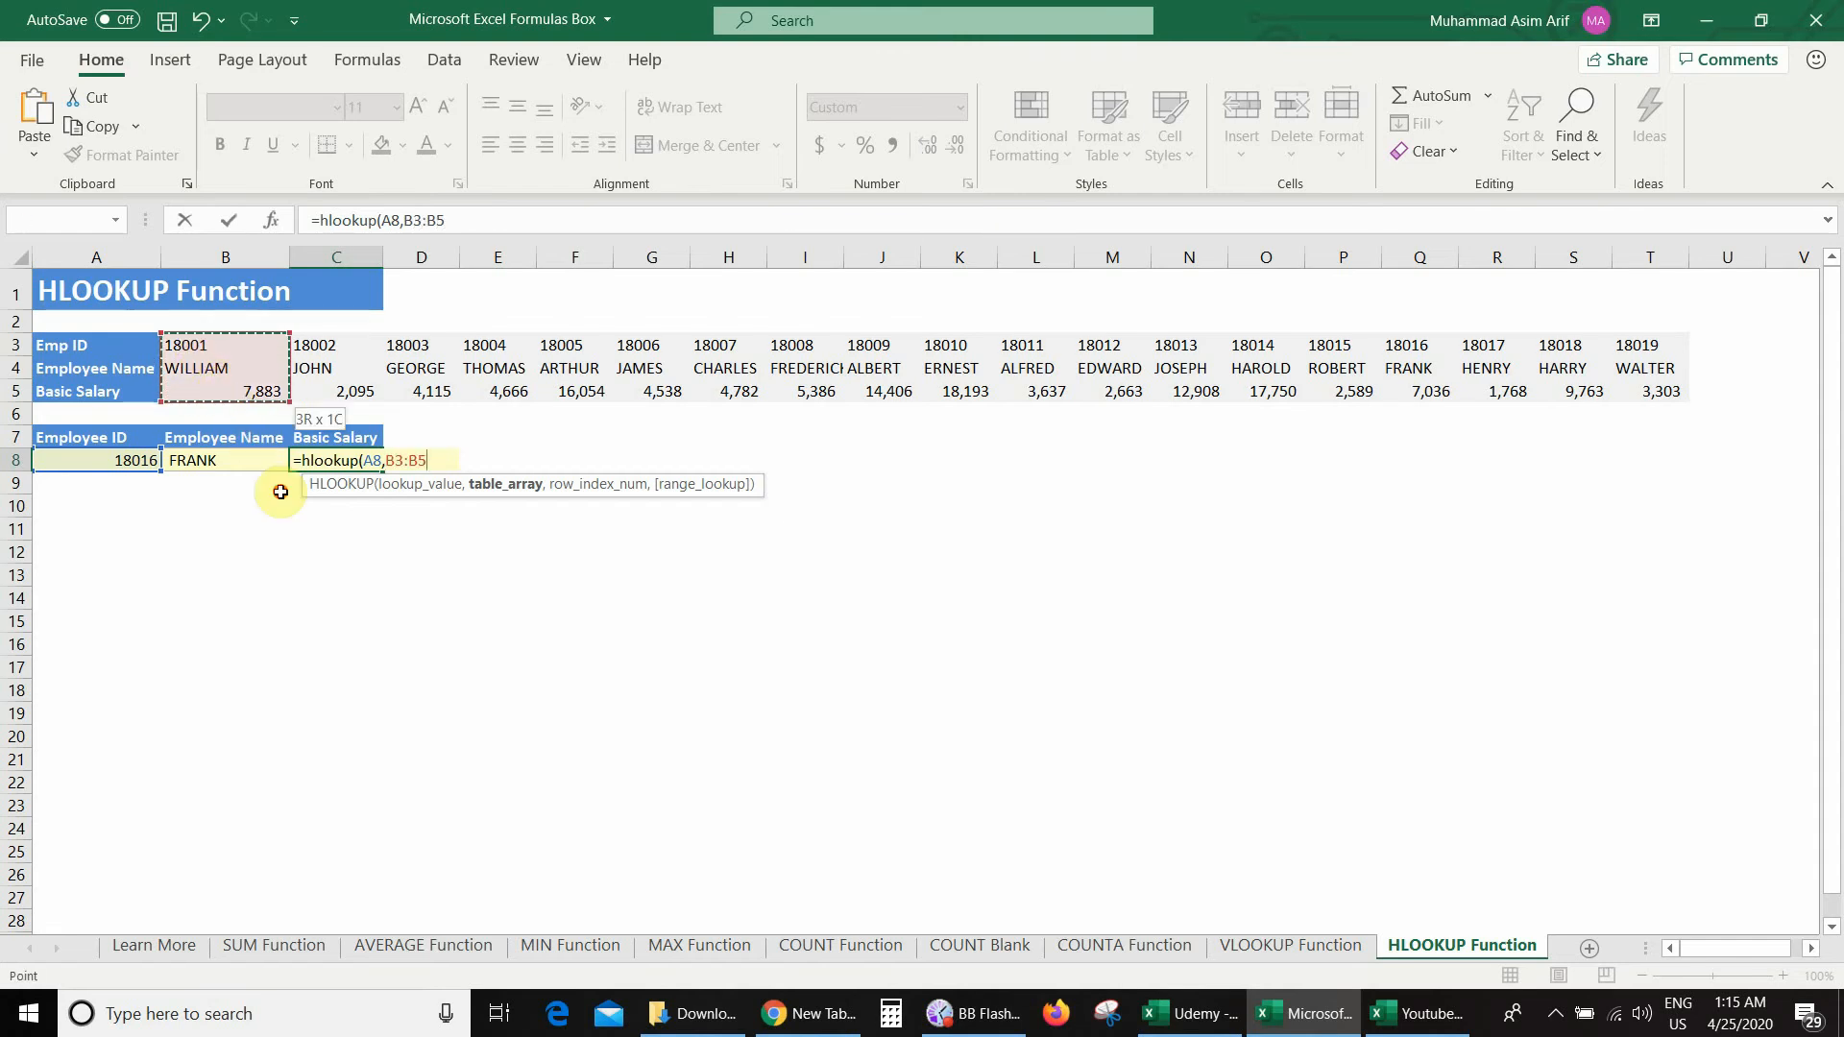
key("ctrl+shift+Right")
key("shift+Down")
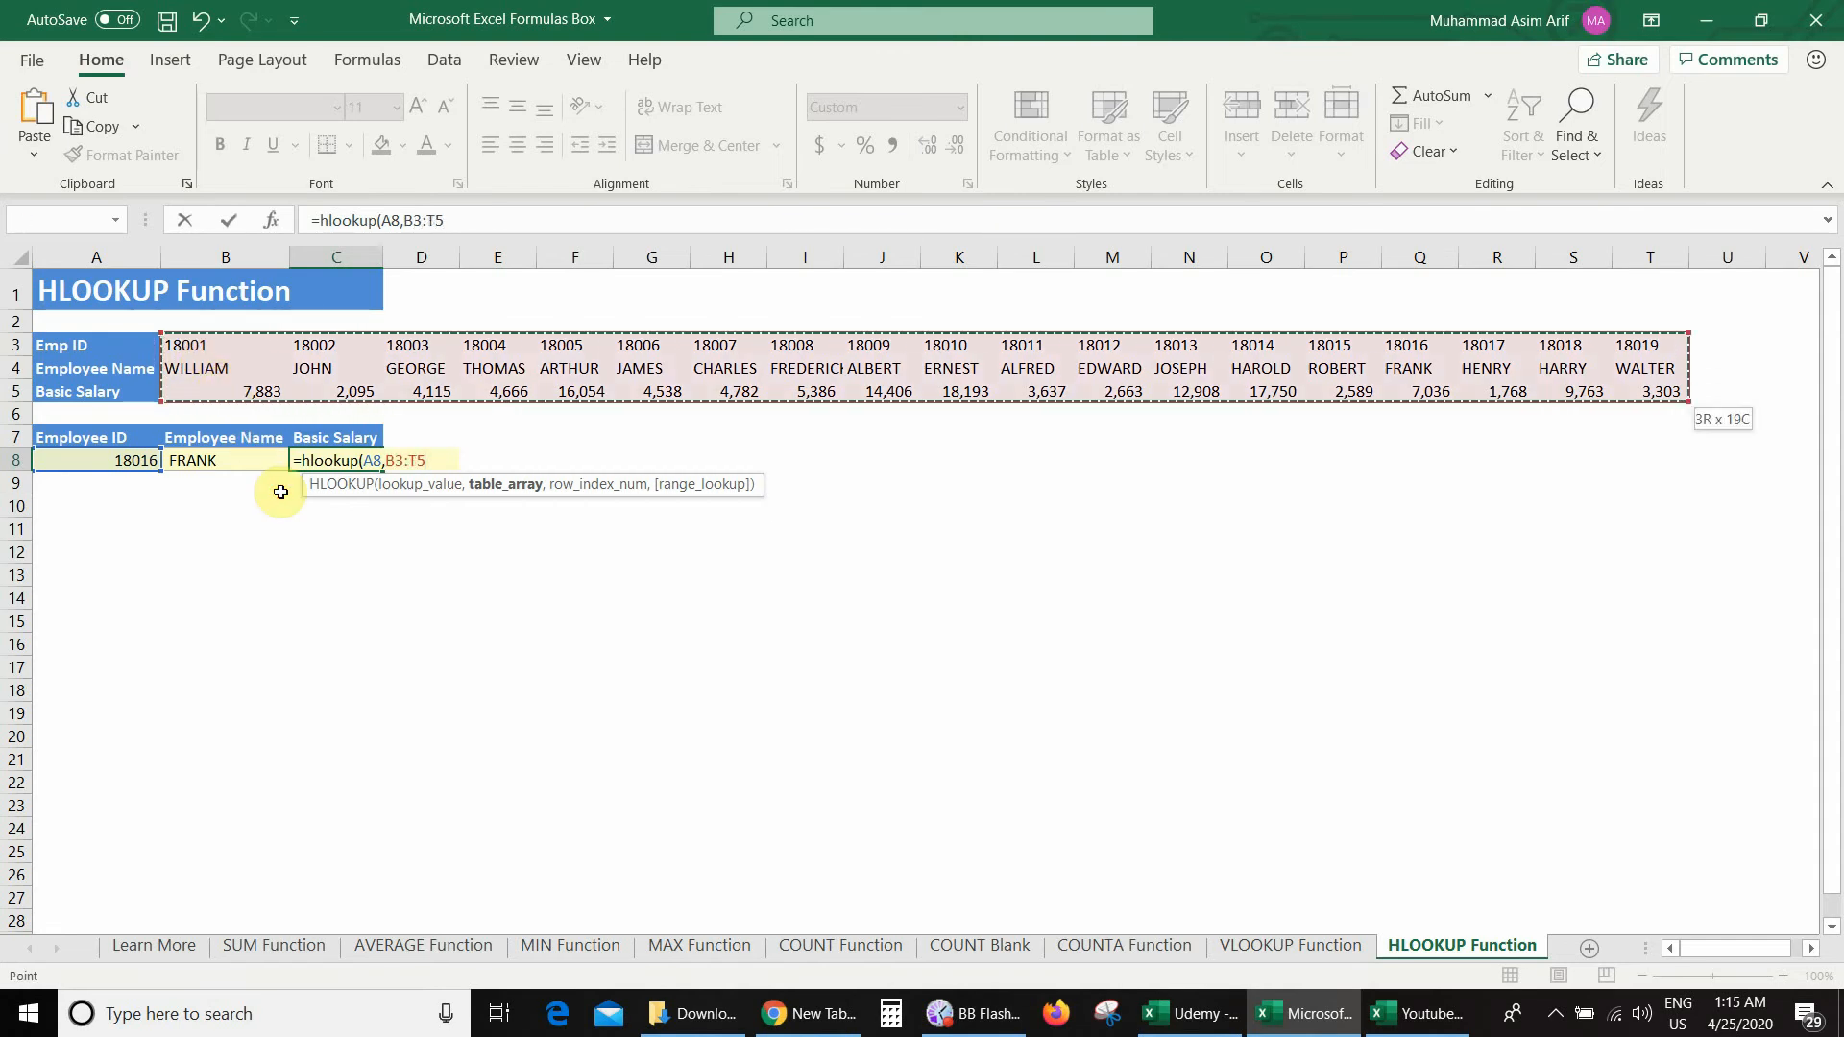
Complete the C8 formula with row index 3 and FALSE for exact match, and compare the returned salary with Q5
type(",3,")
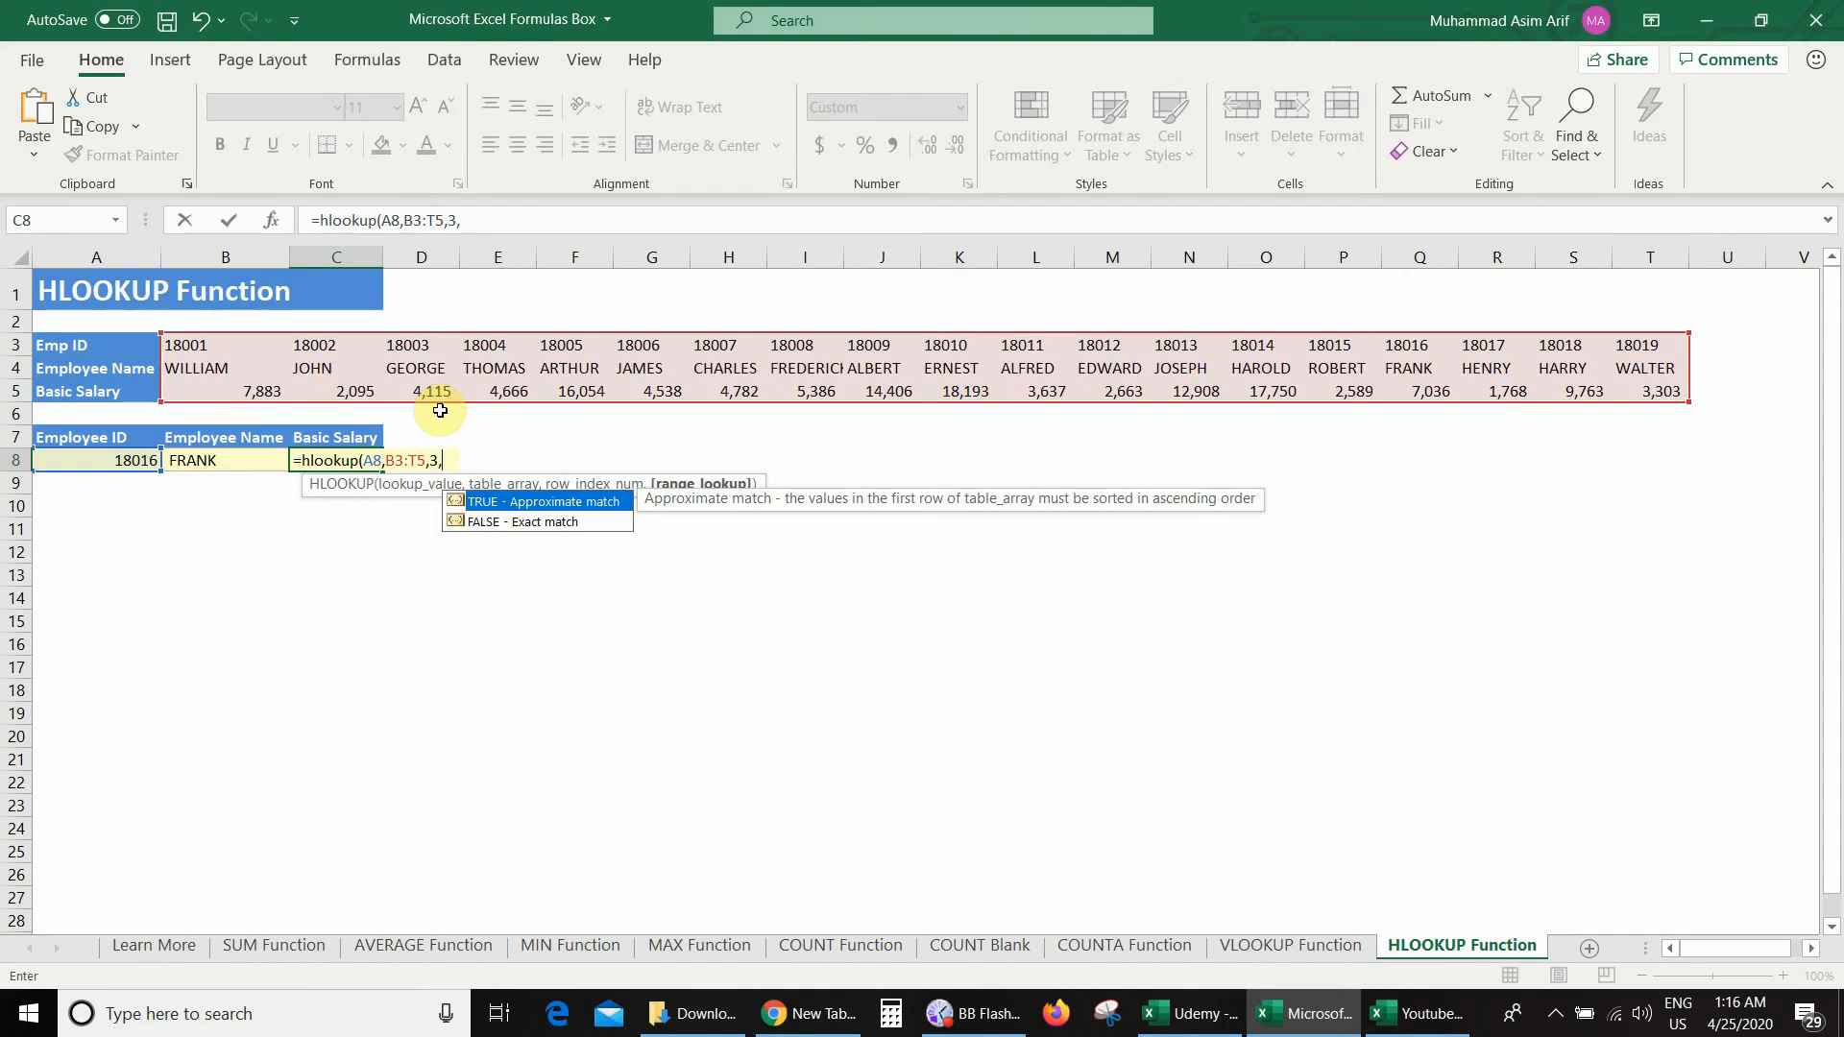
type("false)")
key("Return")
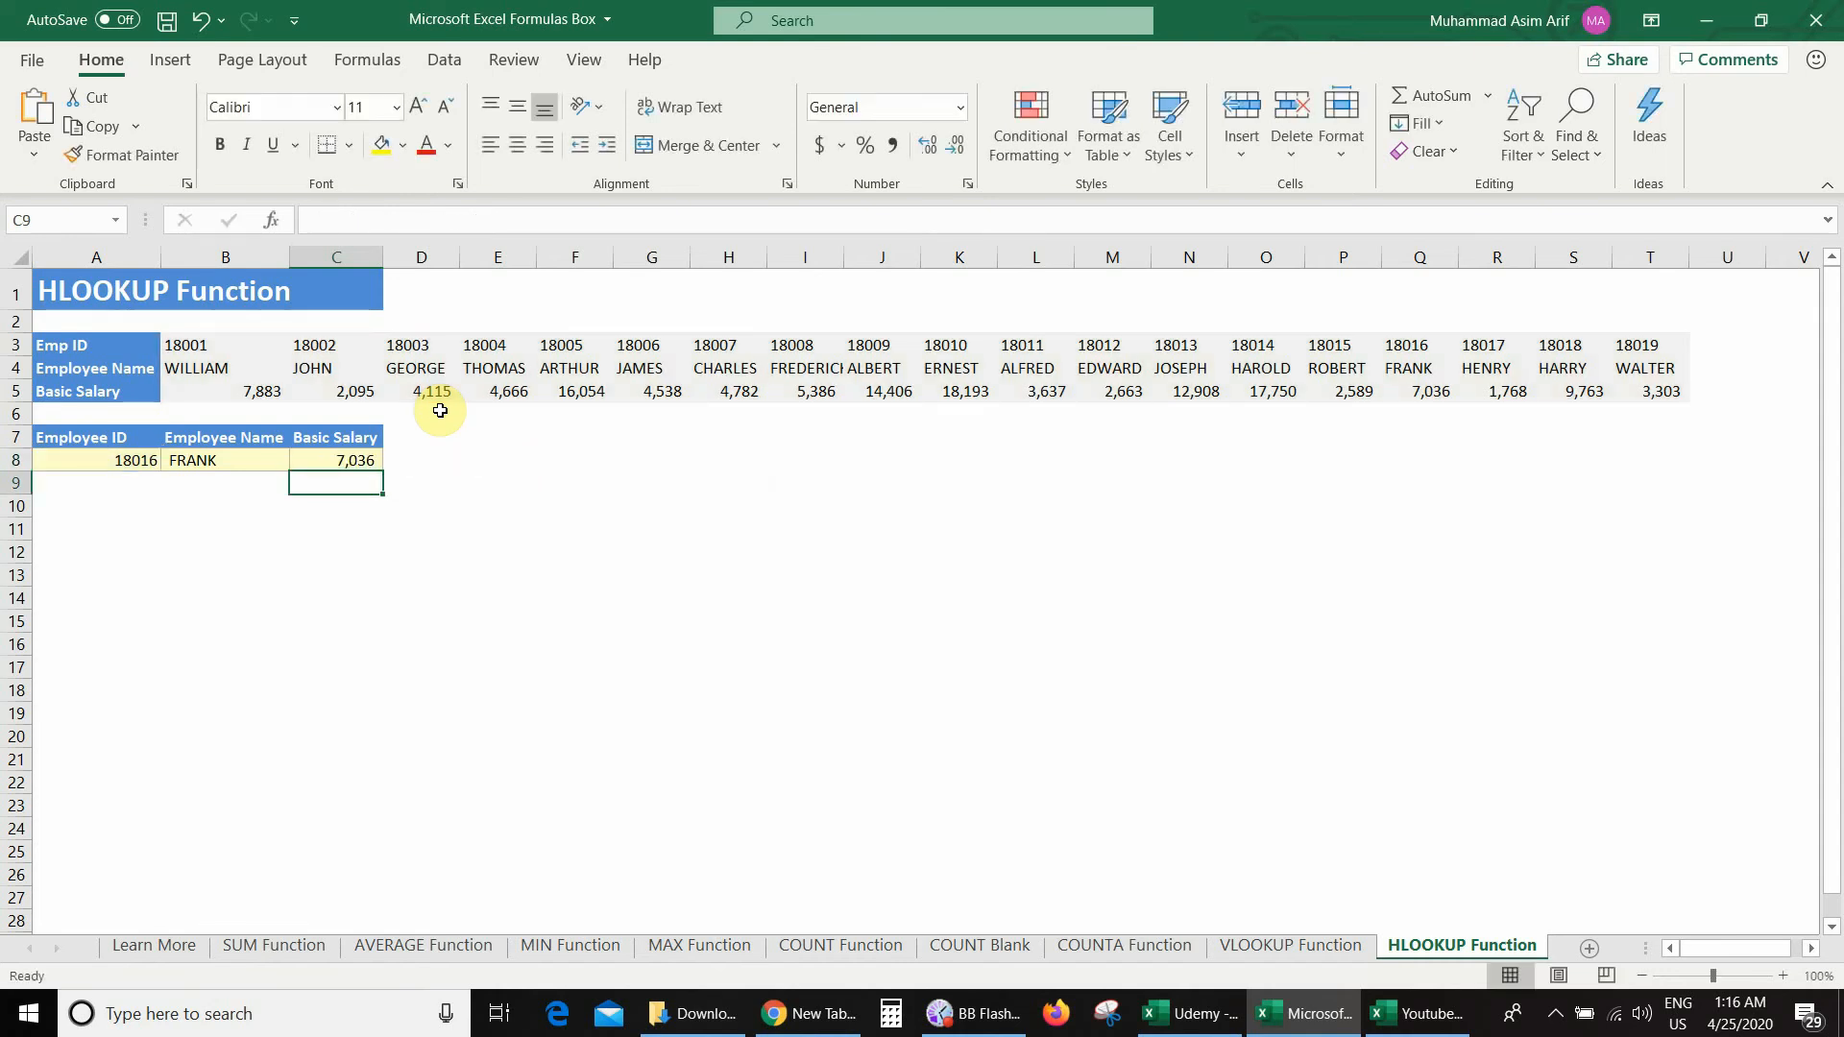
key("Up")
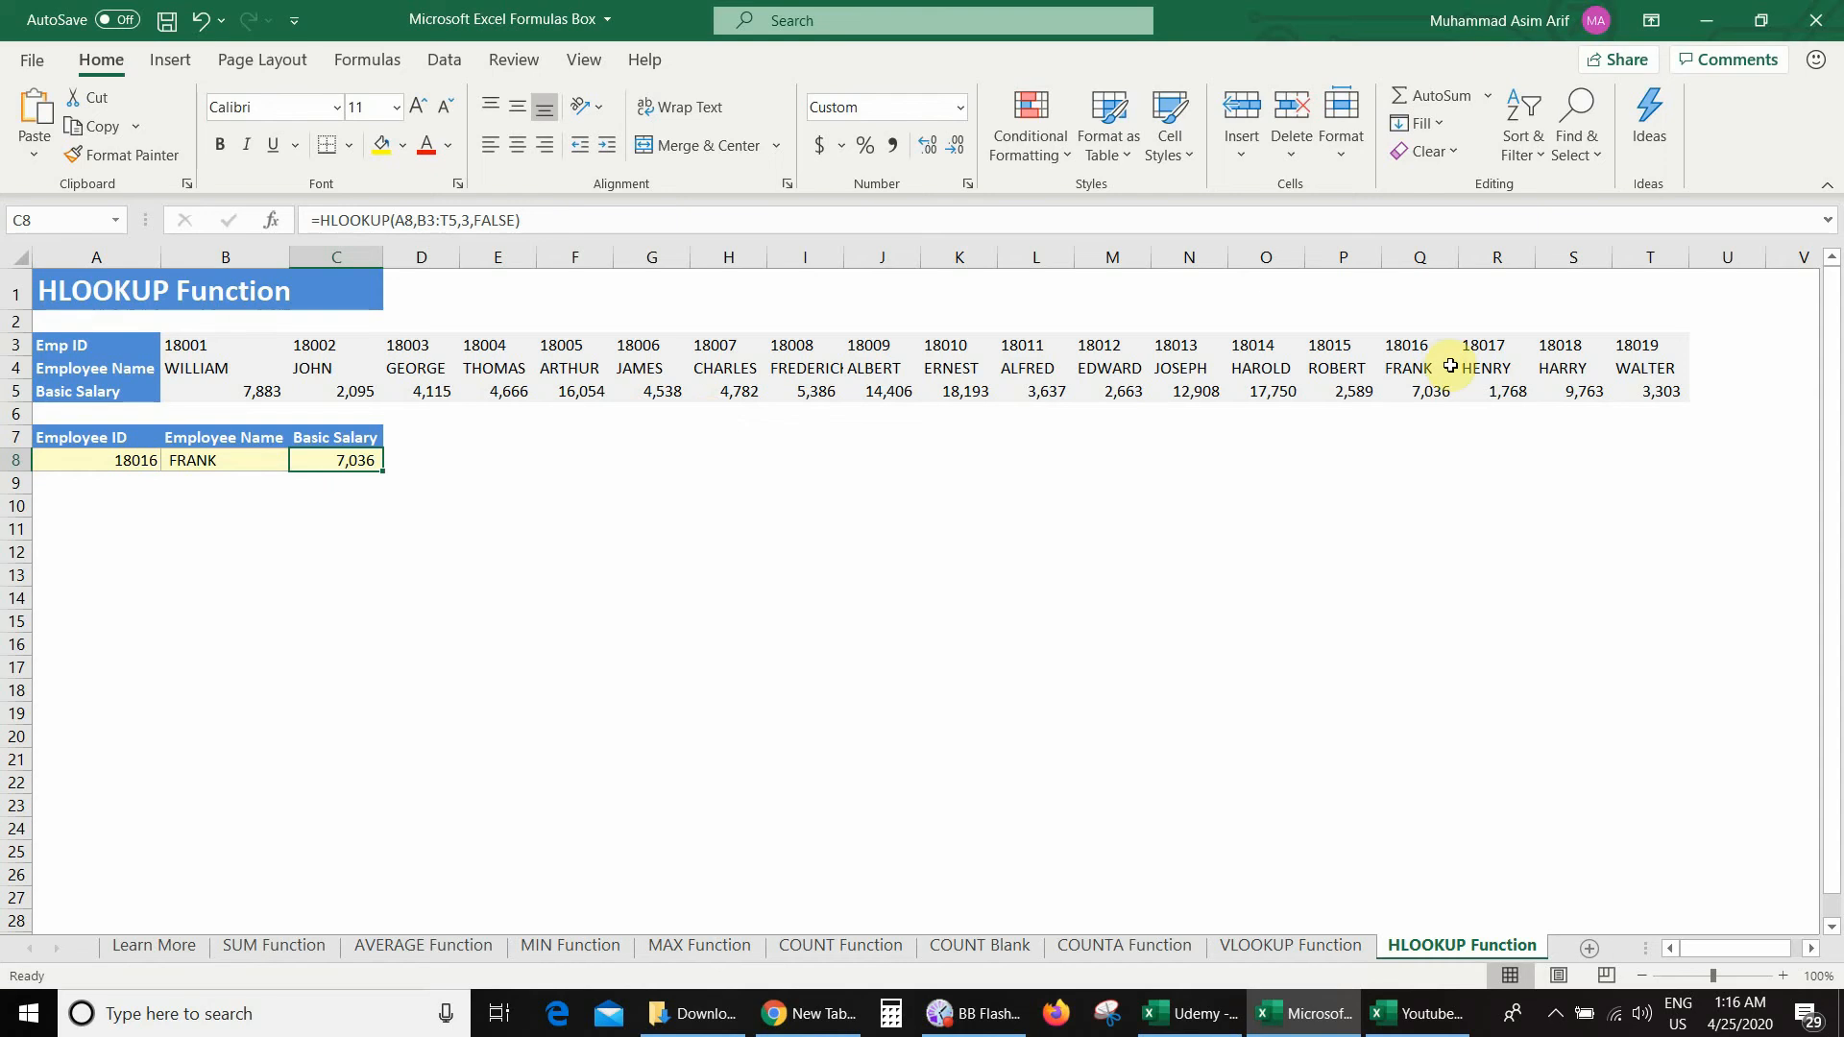
left_click(1409, 351)
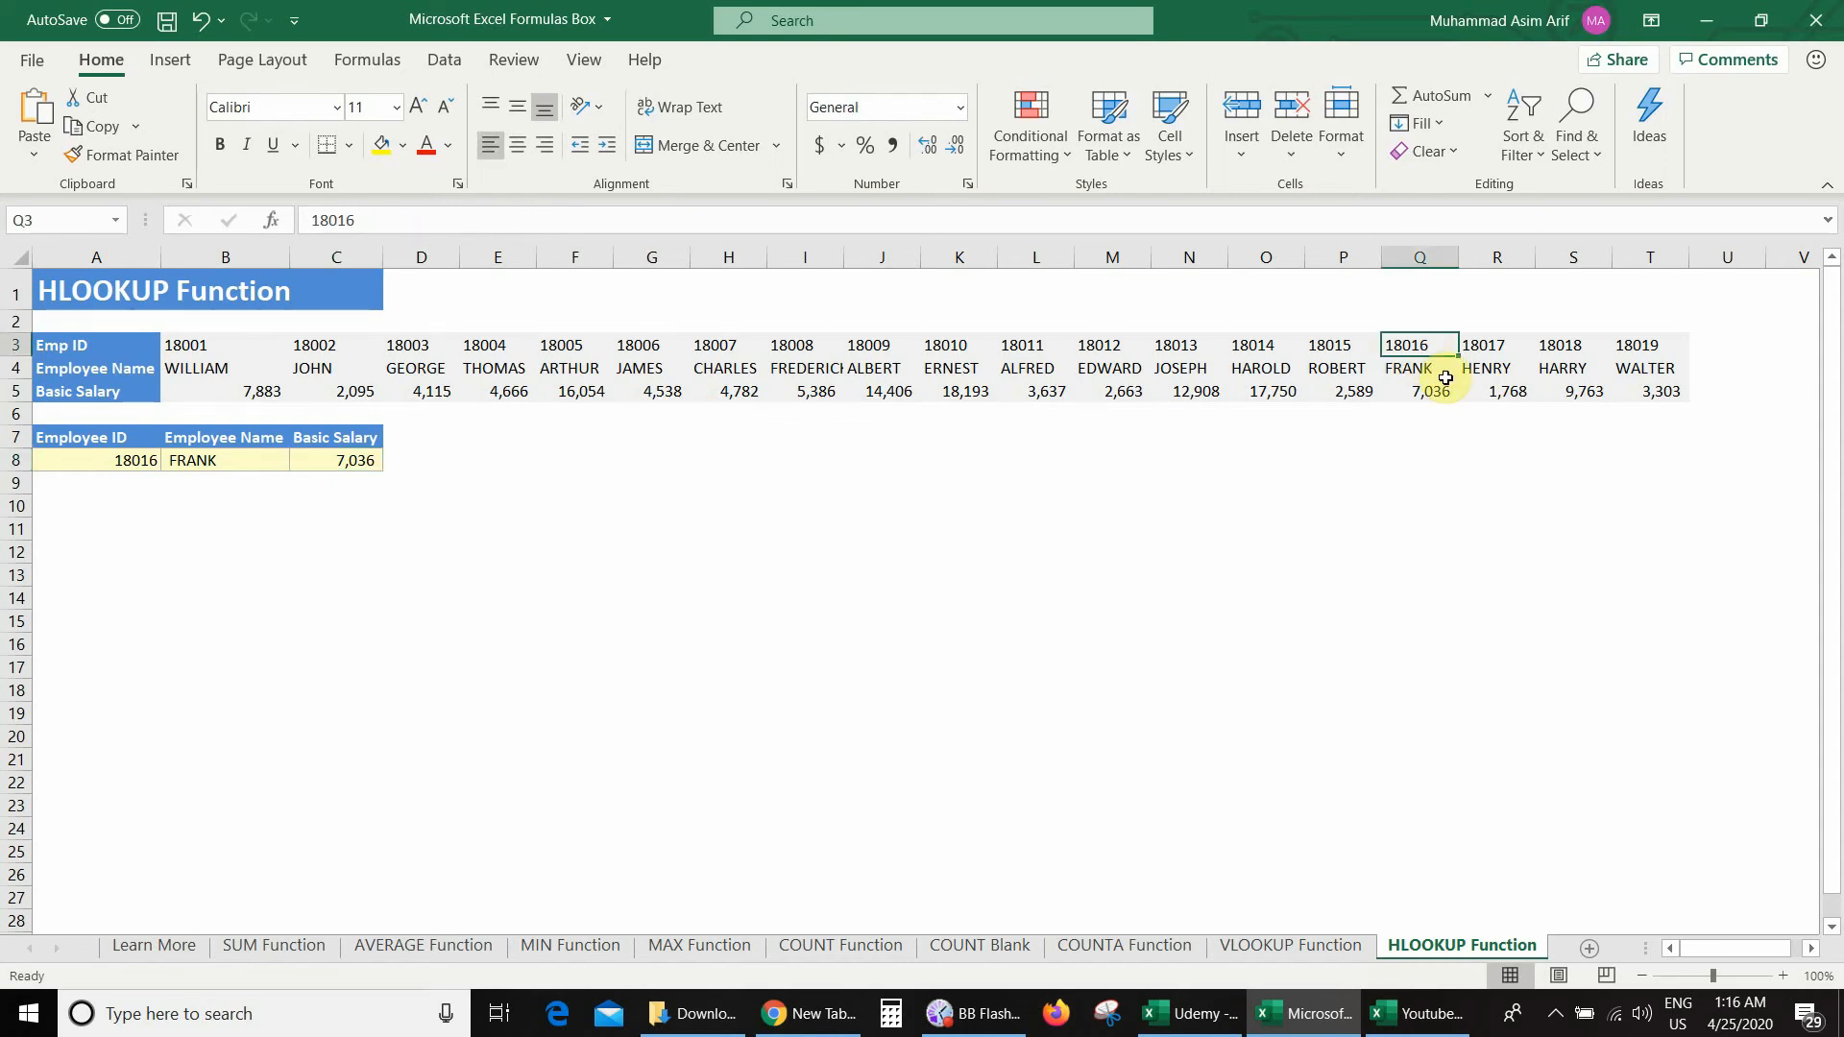
left_click(1414, 403)
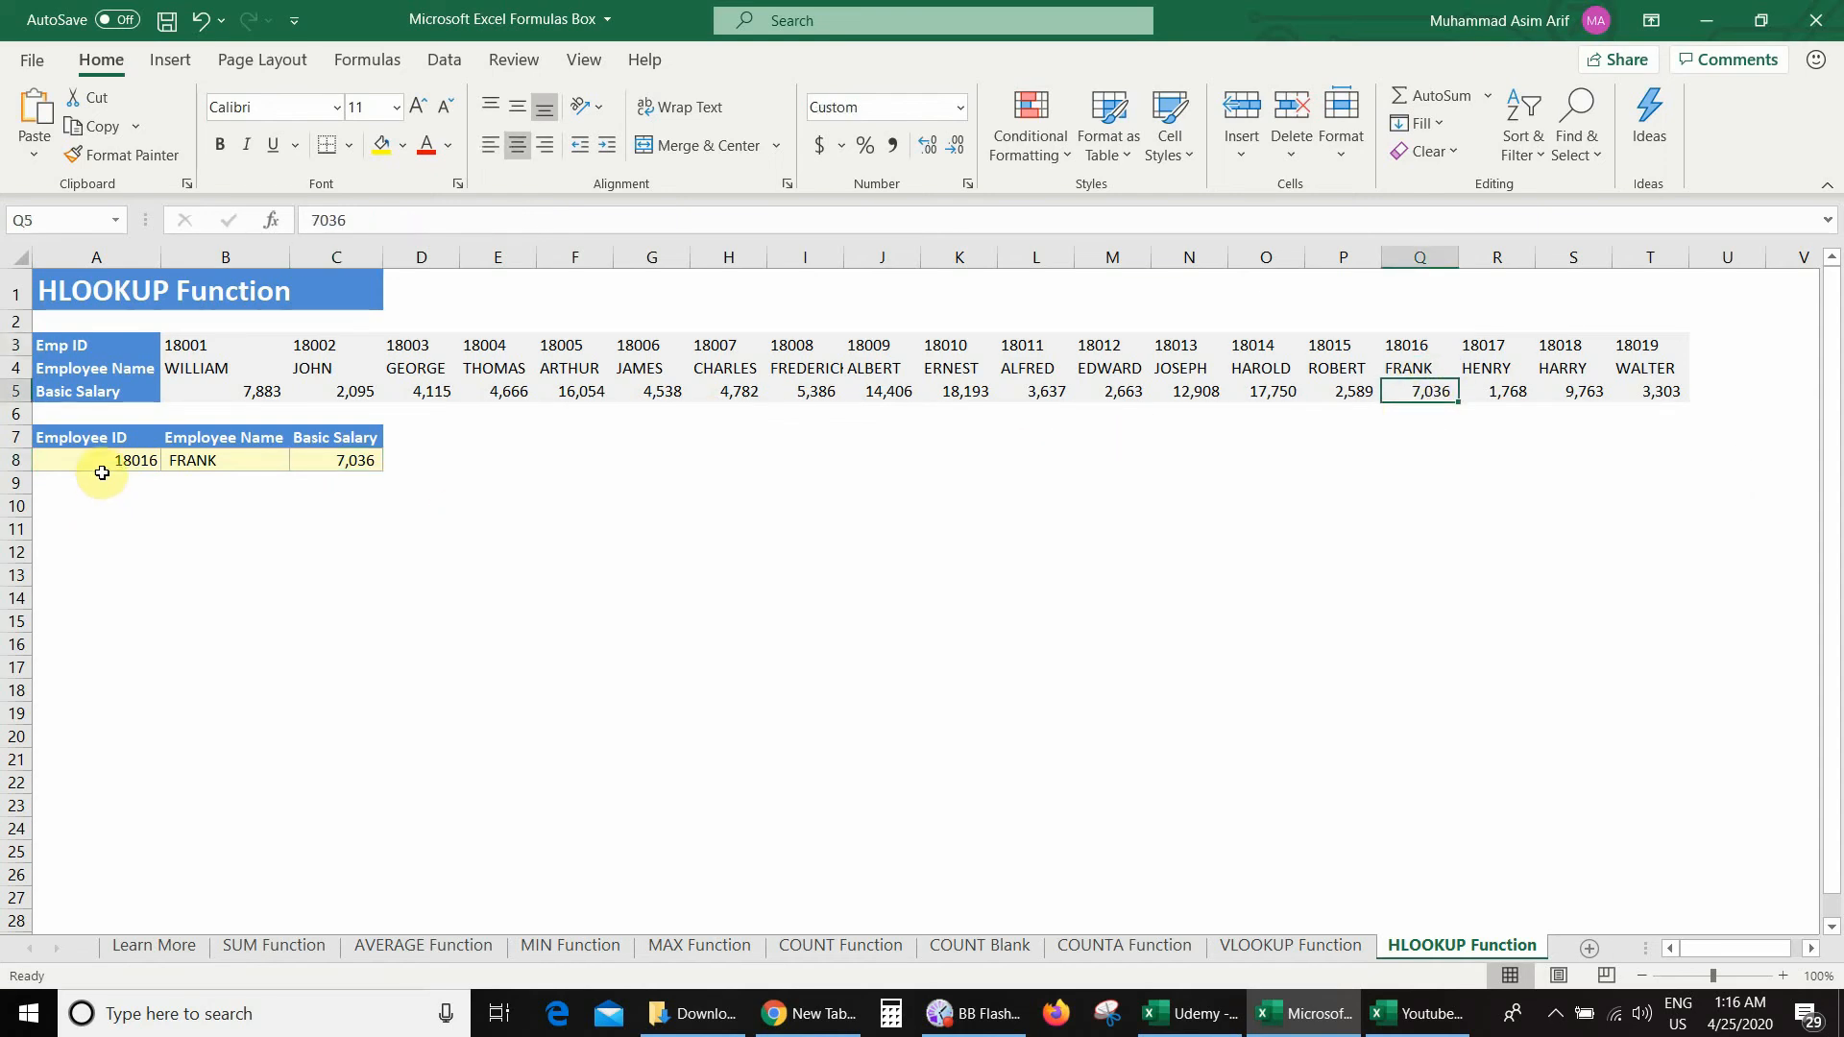
Change the employee ID in A8 to the one listed in T3, and compare the returned name and salary with T4 and T5
left_click(122, 577)
key("ctrl+Up")
type("1")
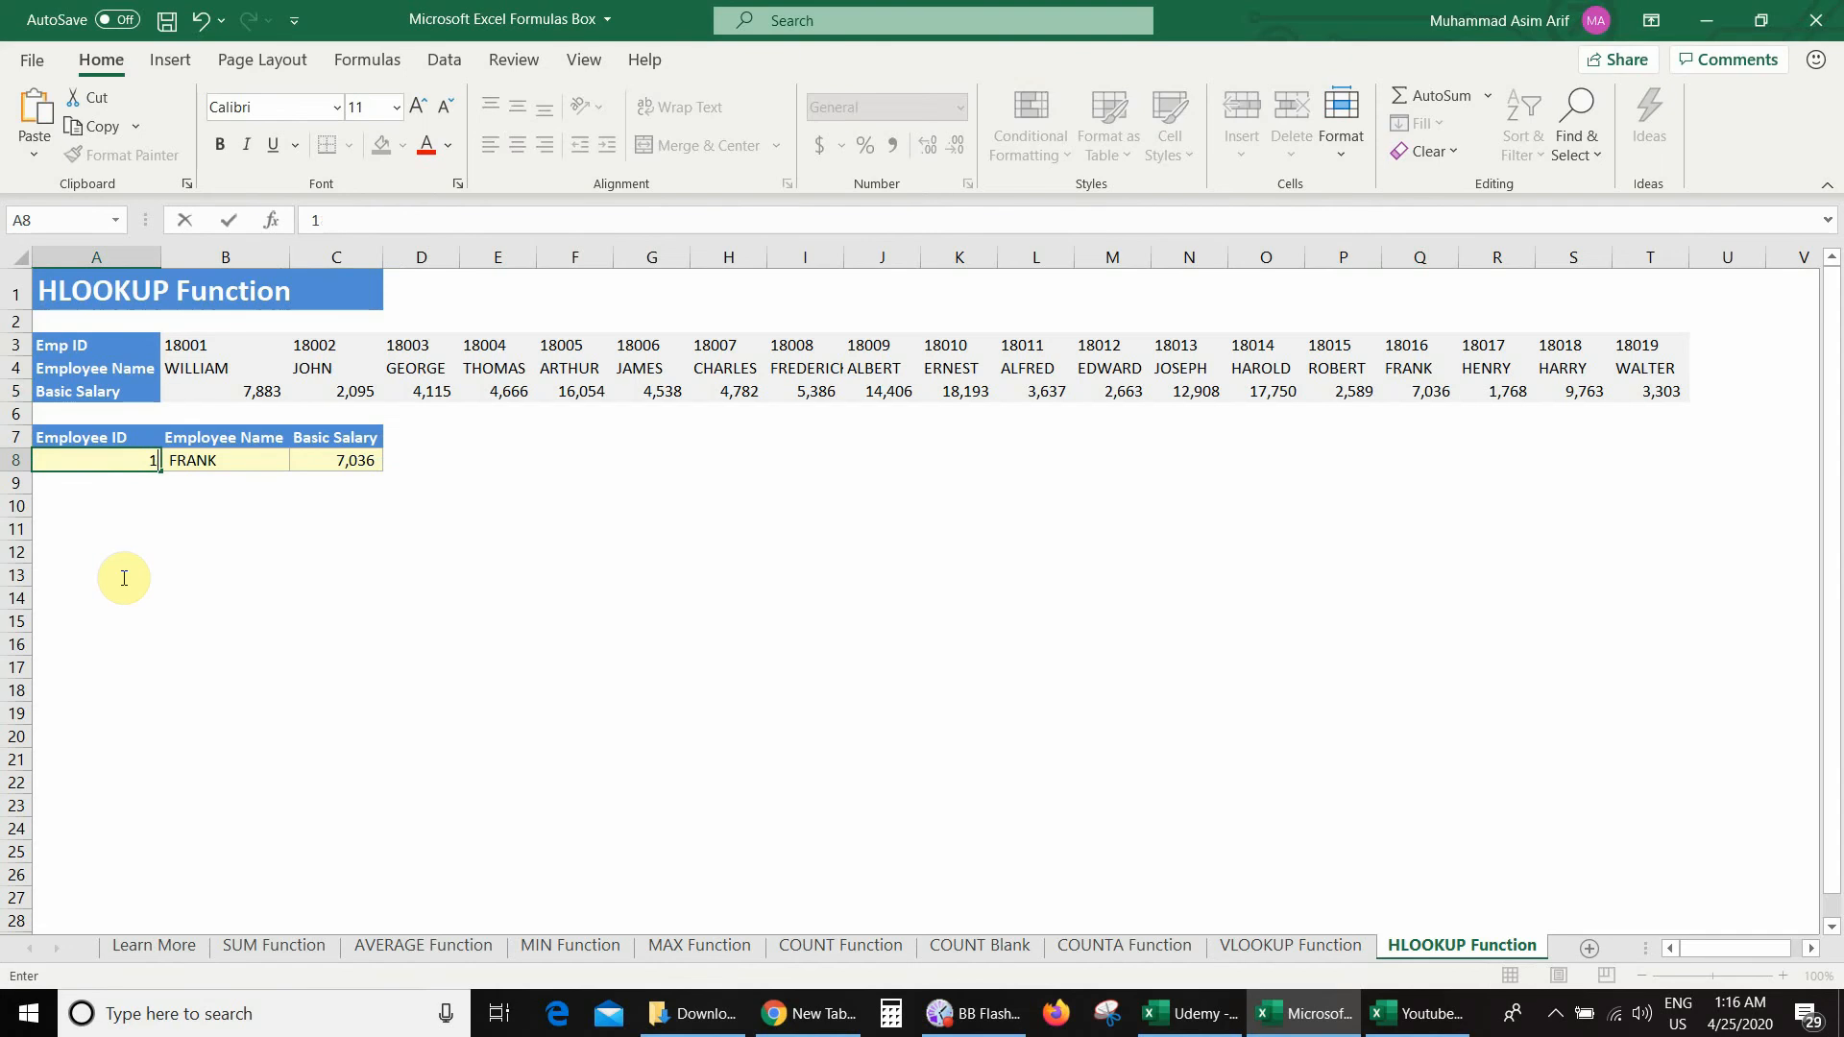
type("8019")
key("Return")
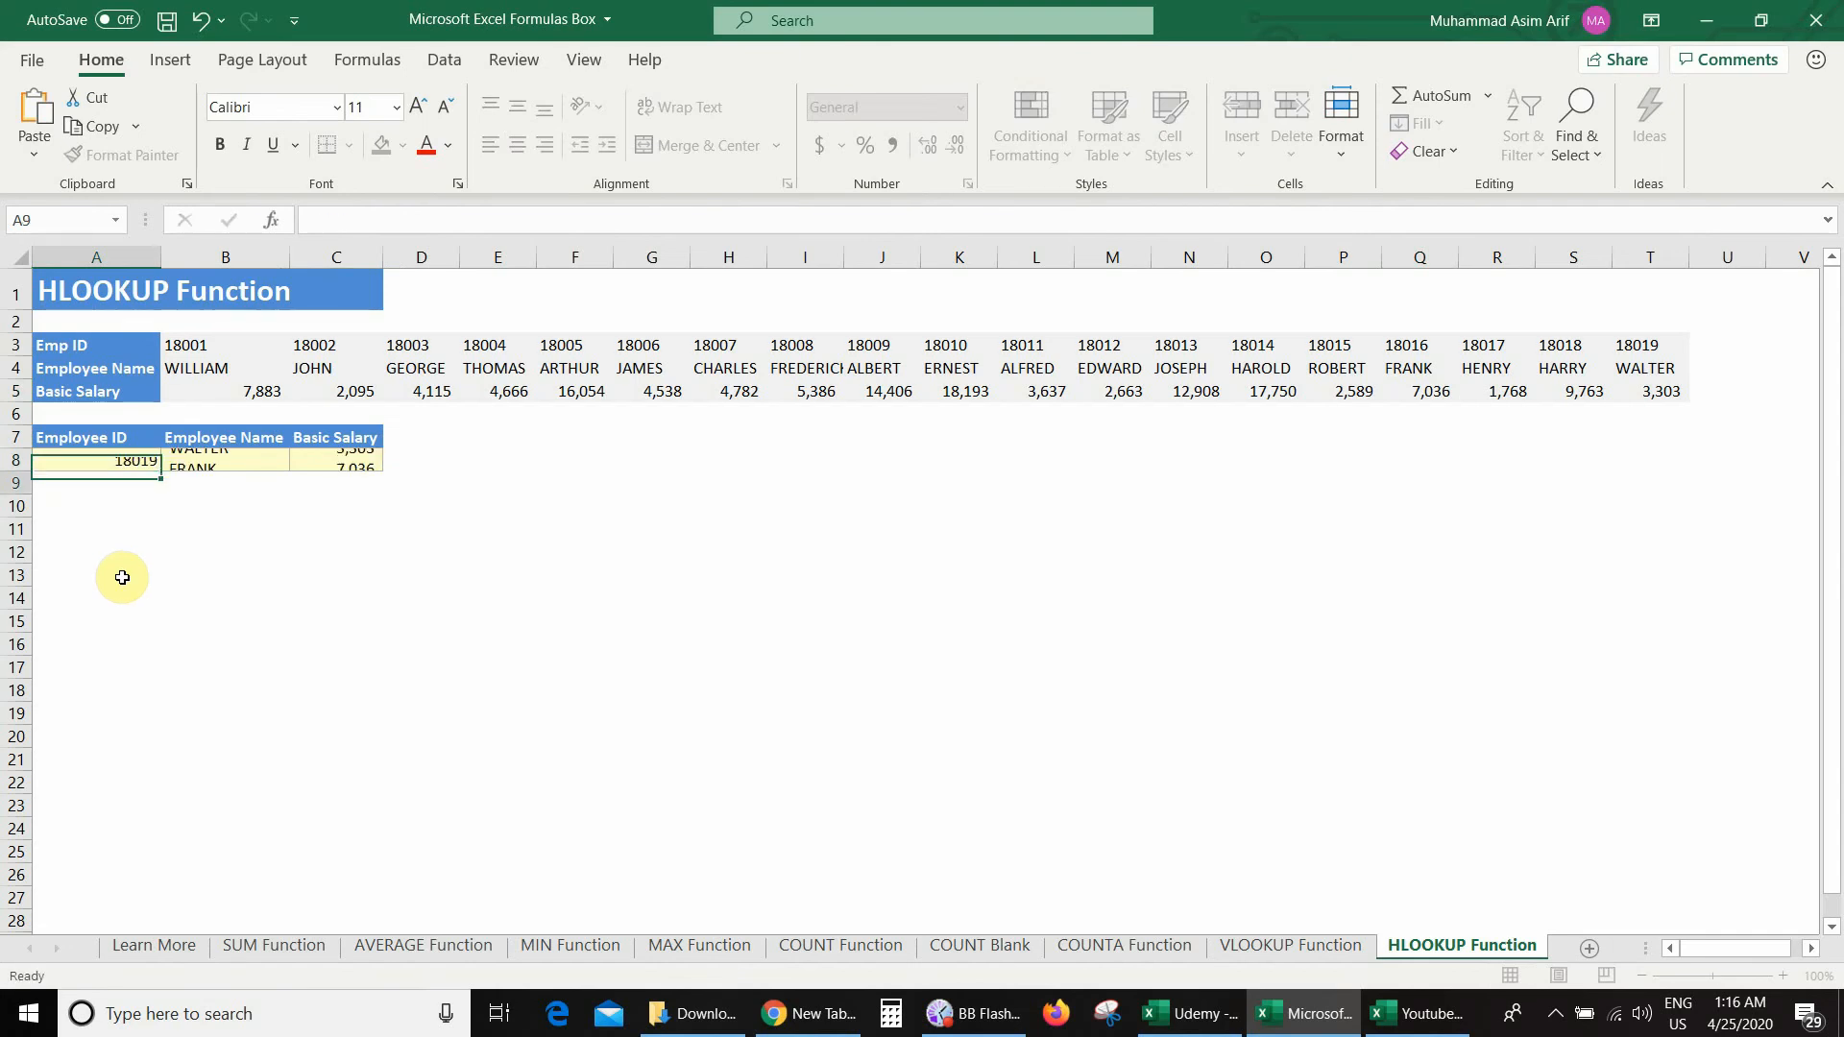
key("Up")
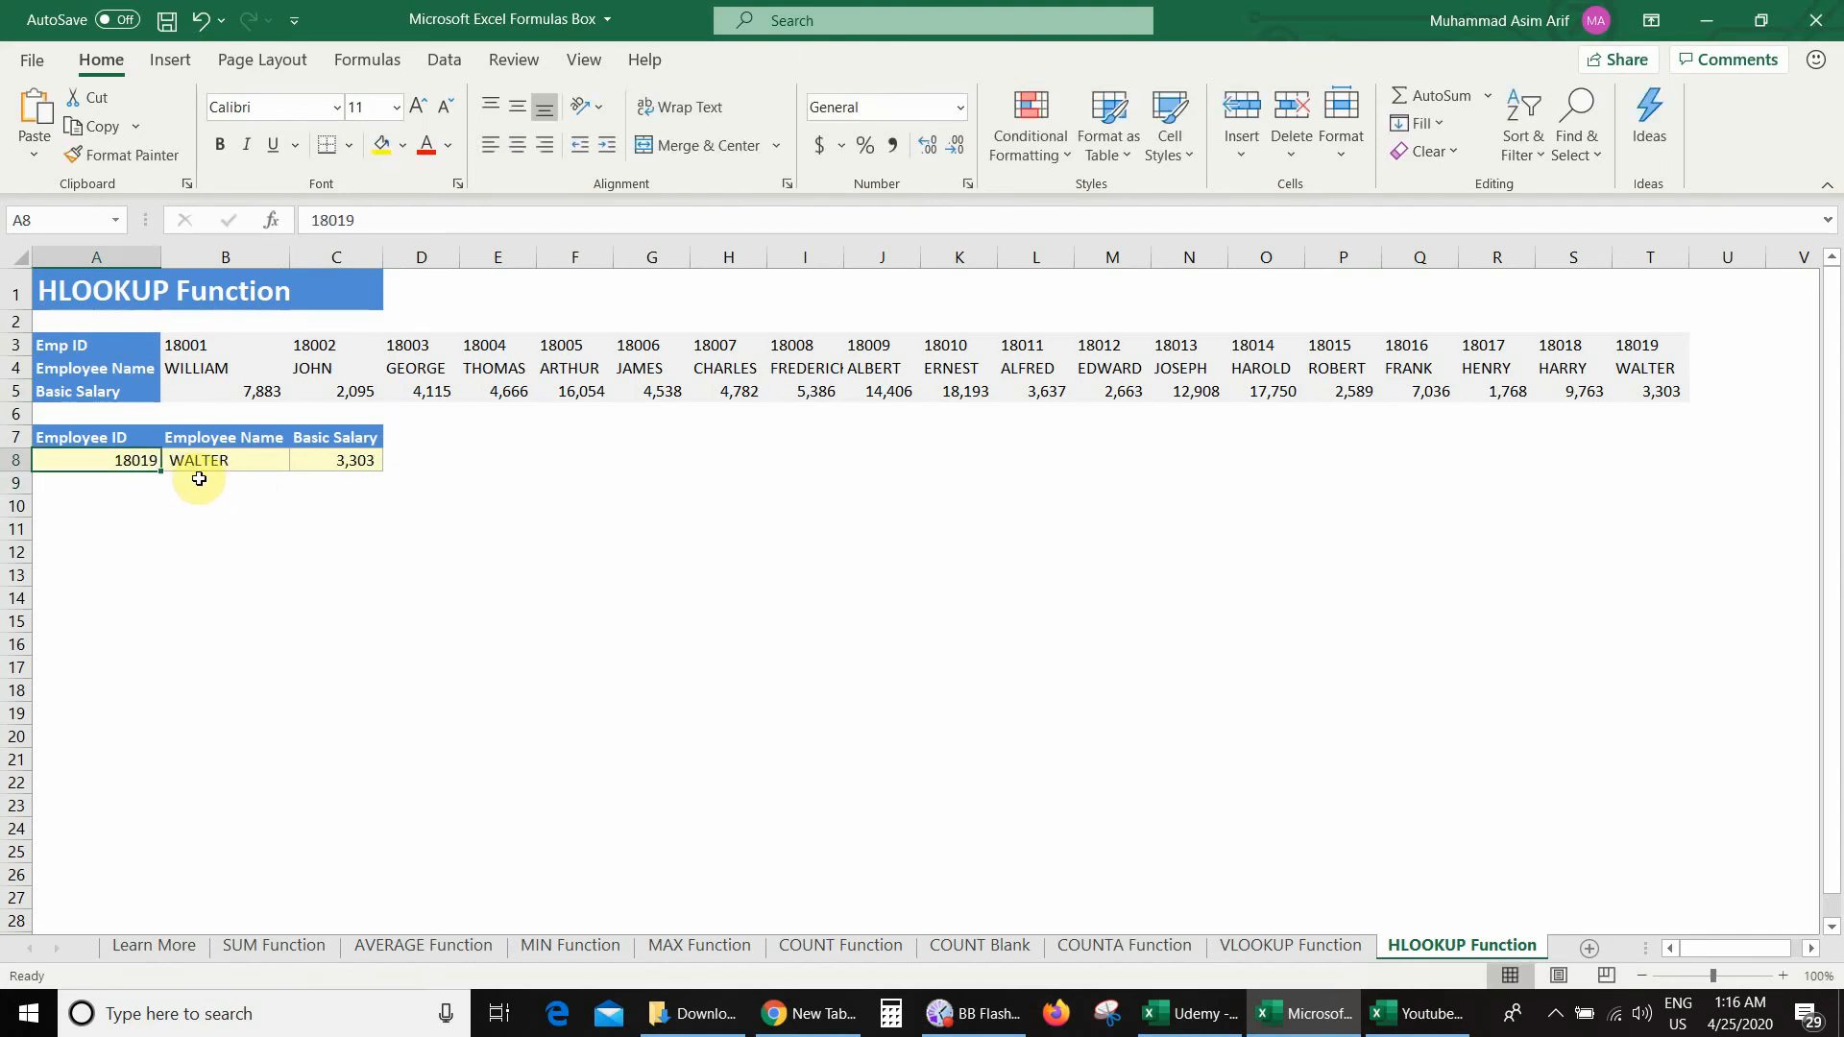
left_click(247, 459)
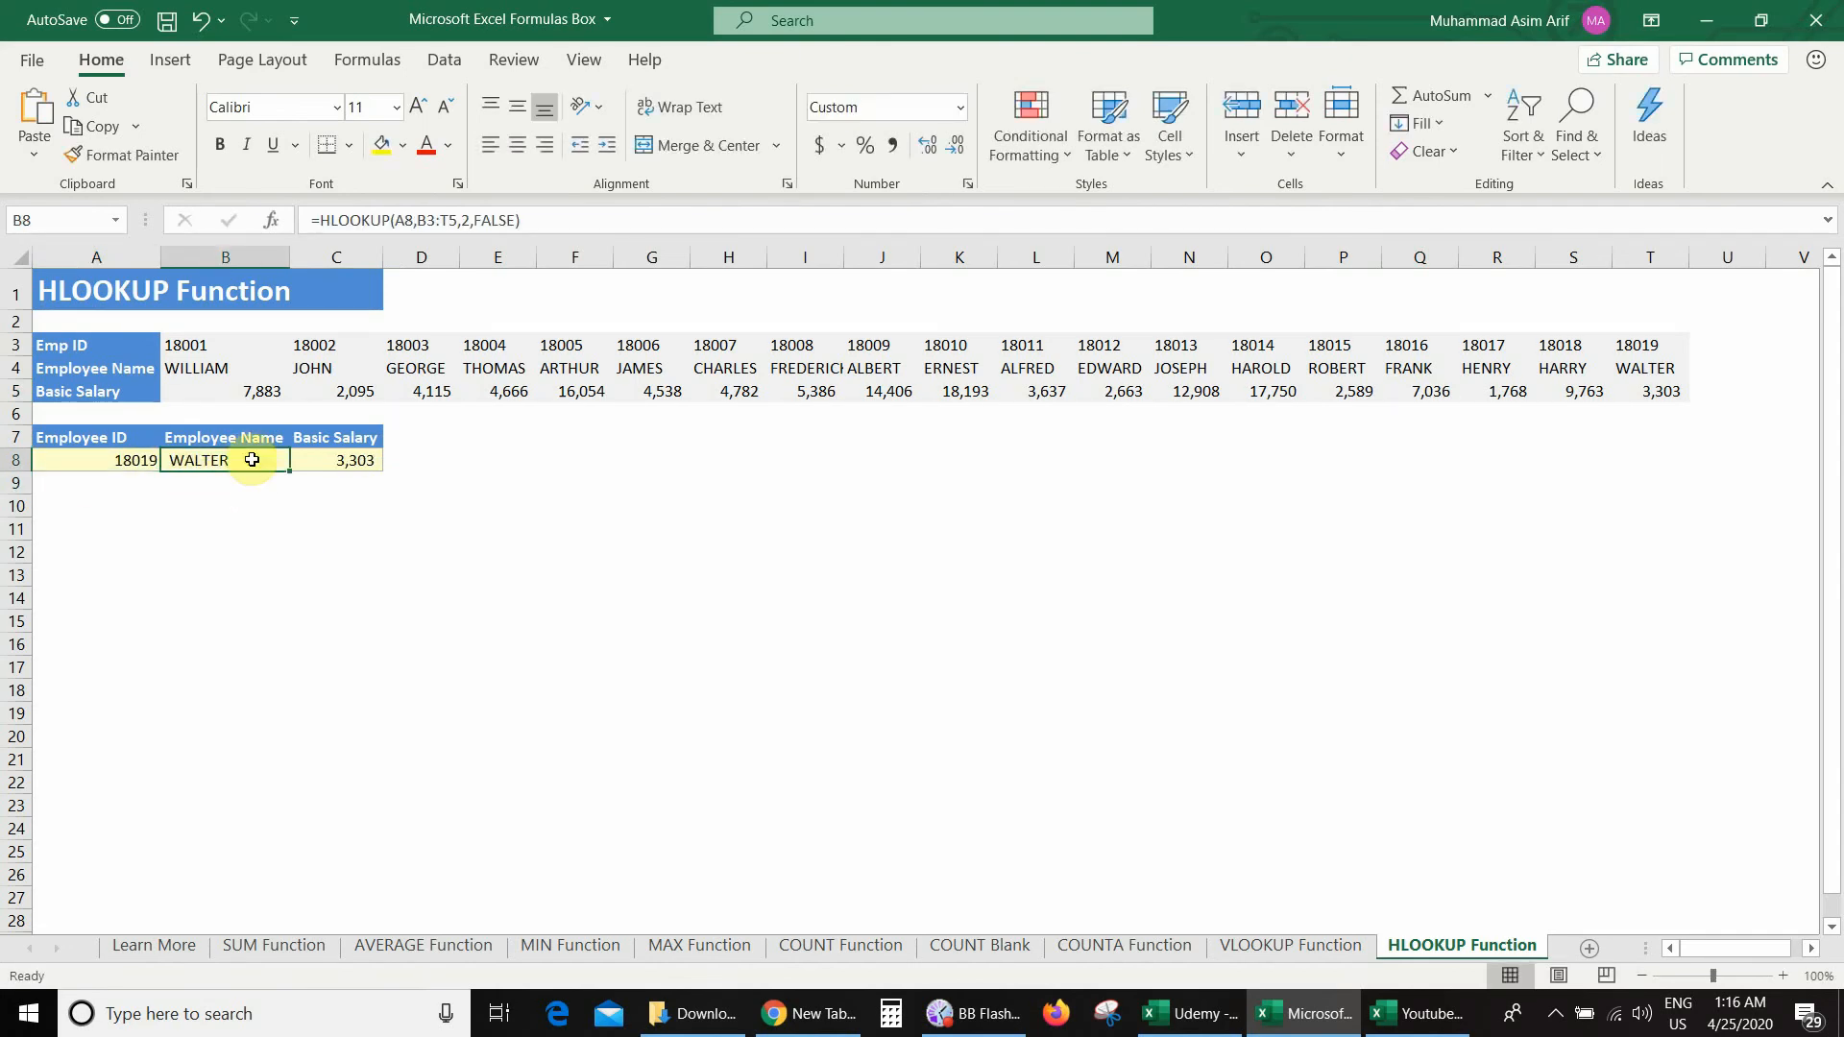
left_click(338, 461)
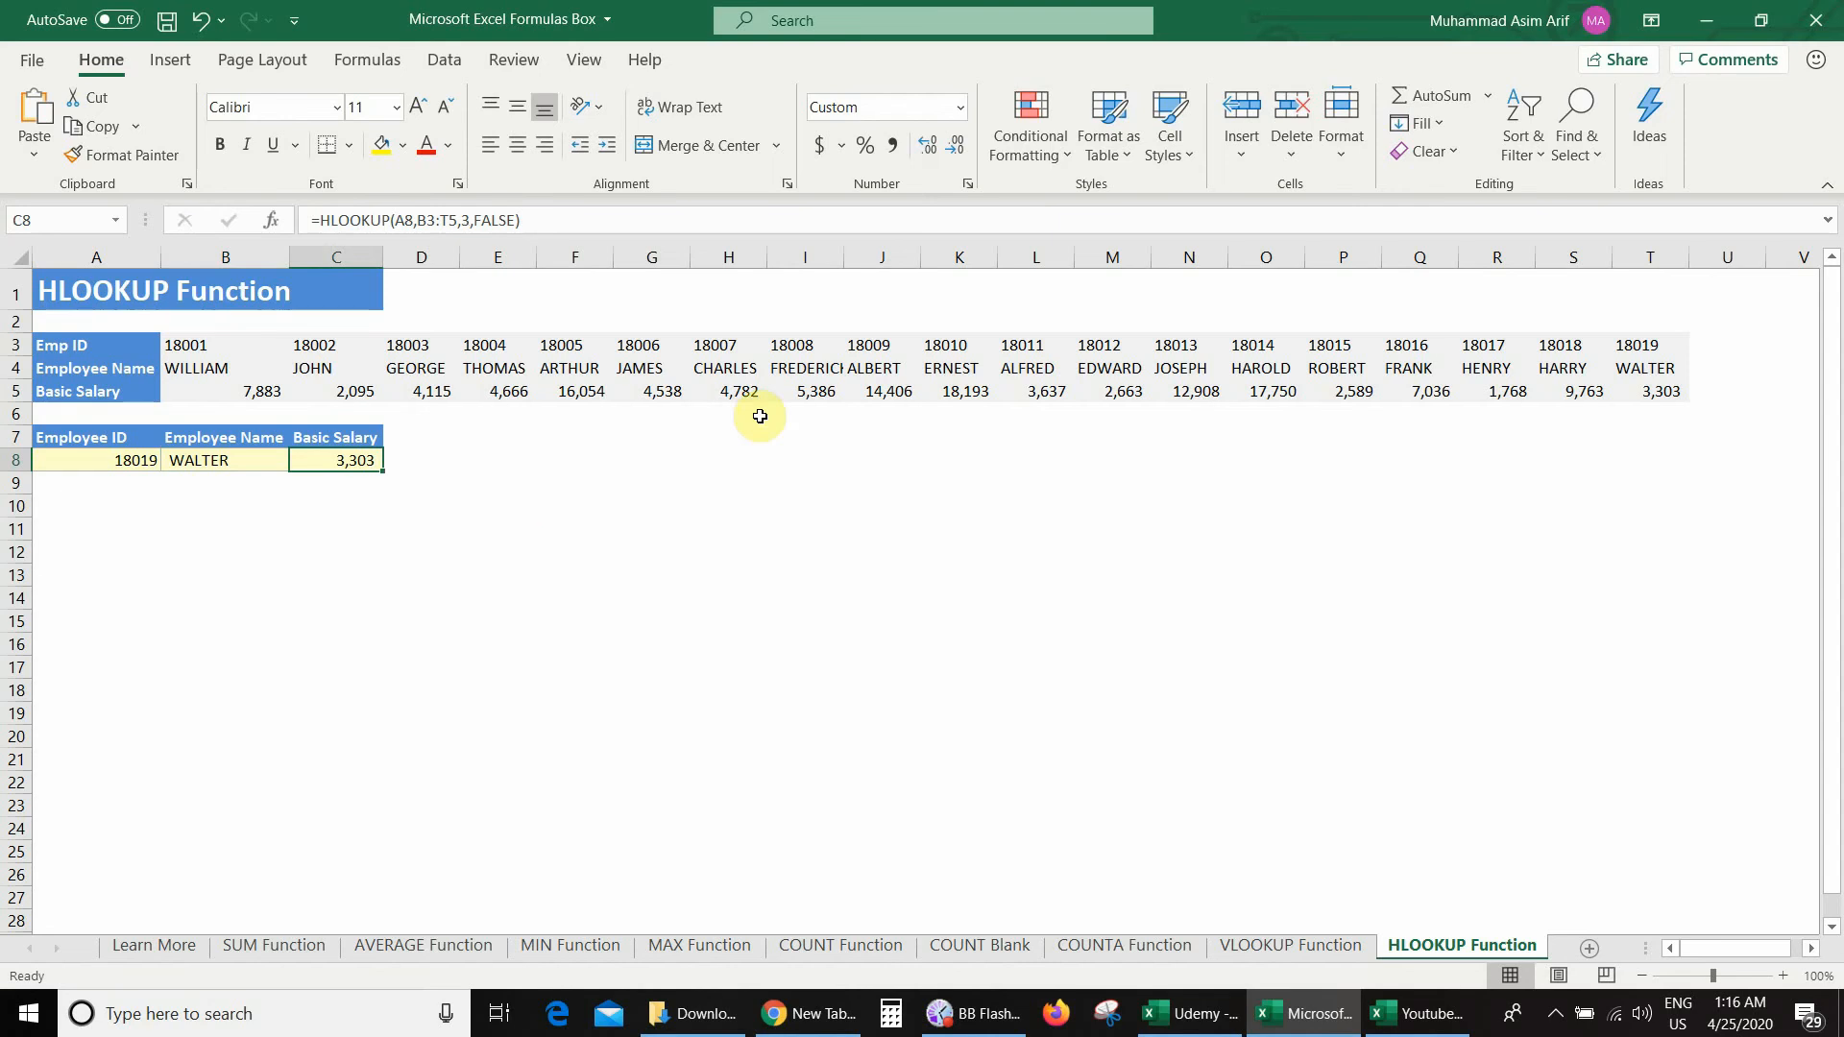
left_click(1667, 373)
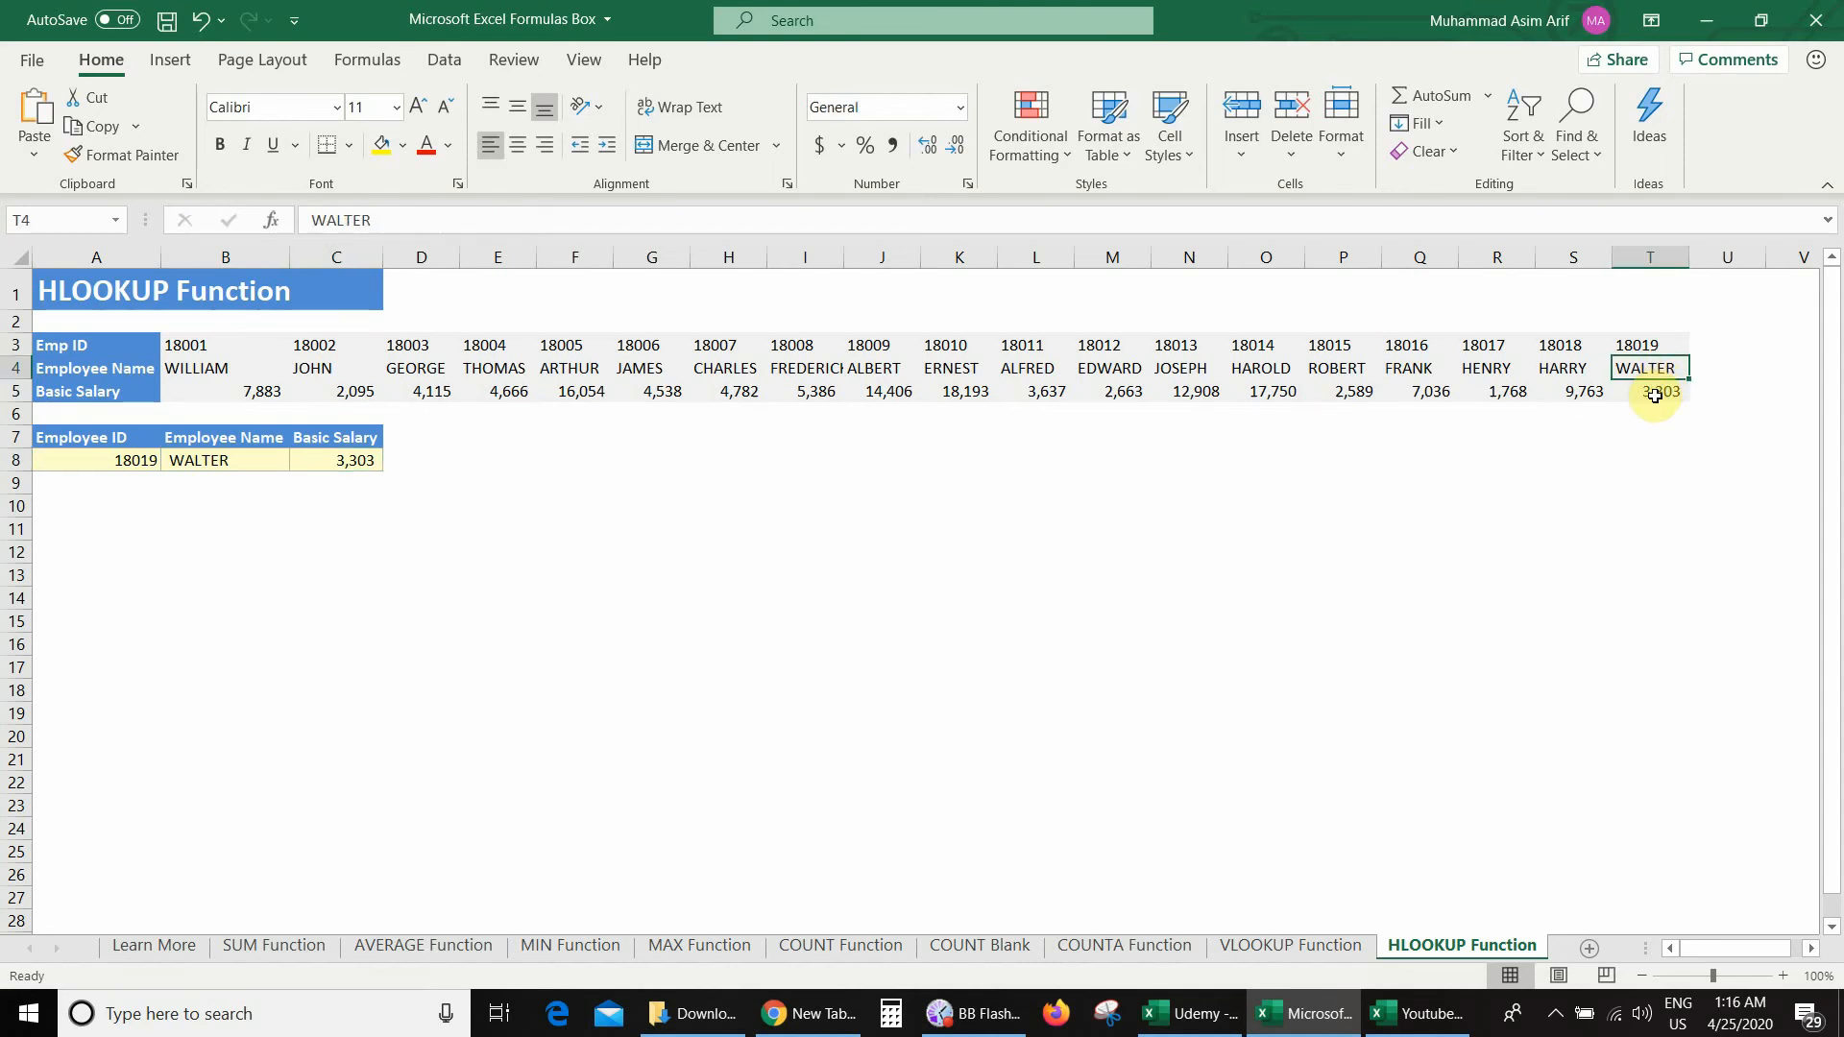
left_click(1621, 397)
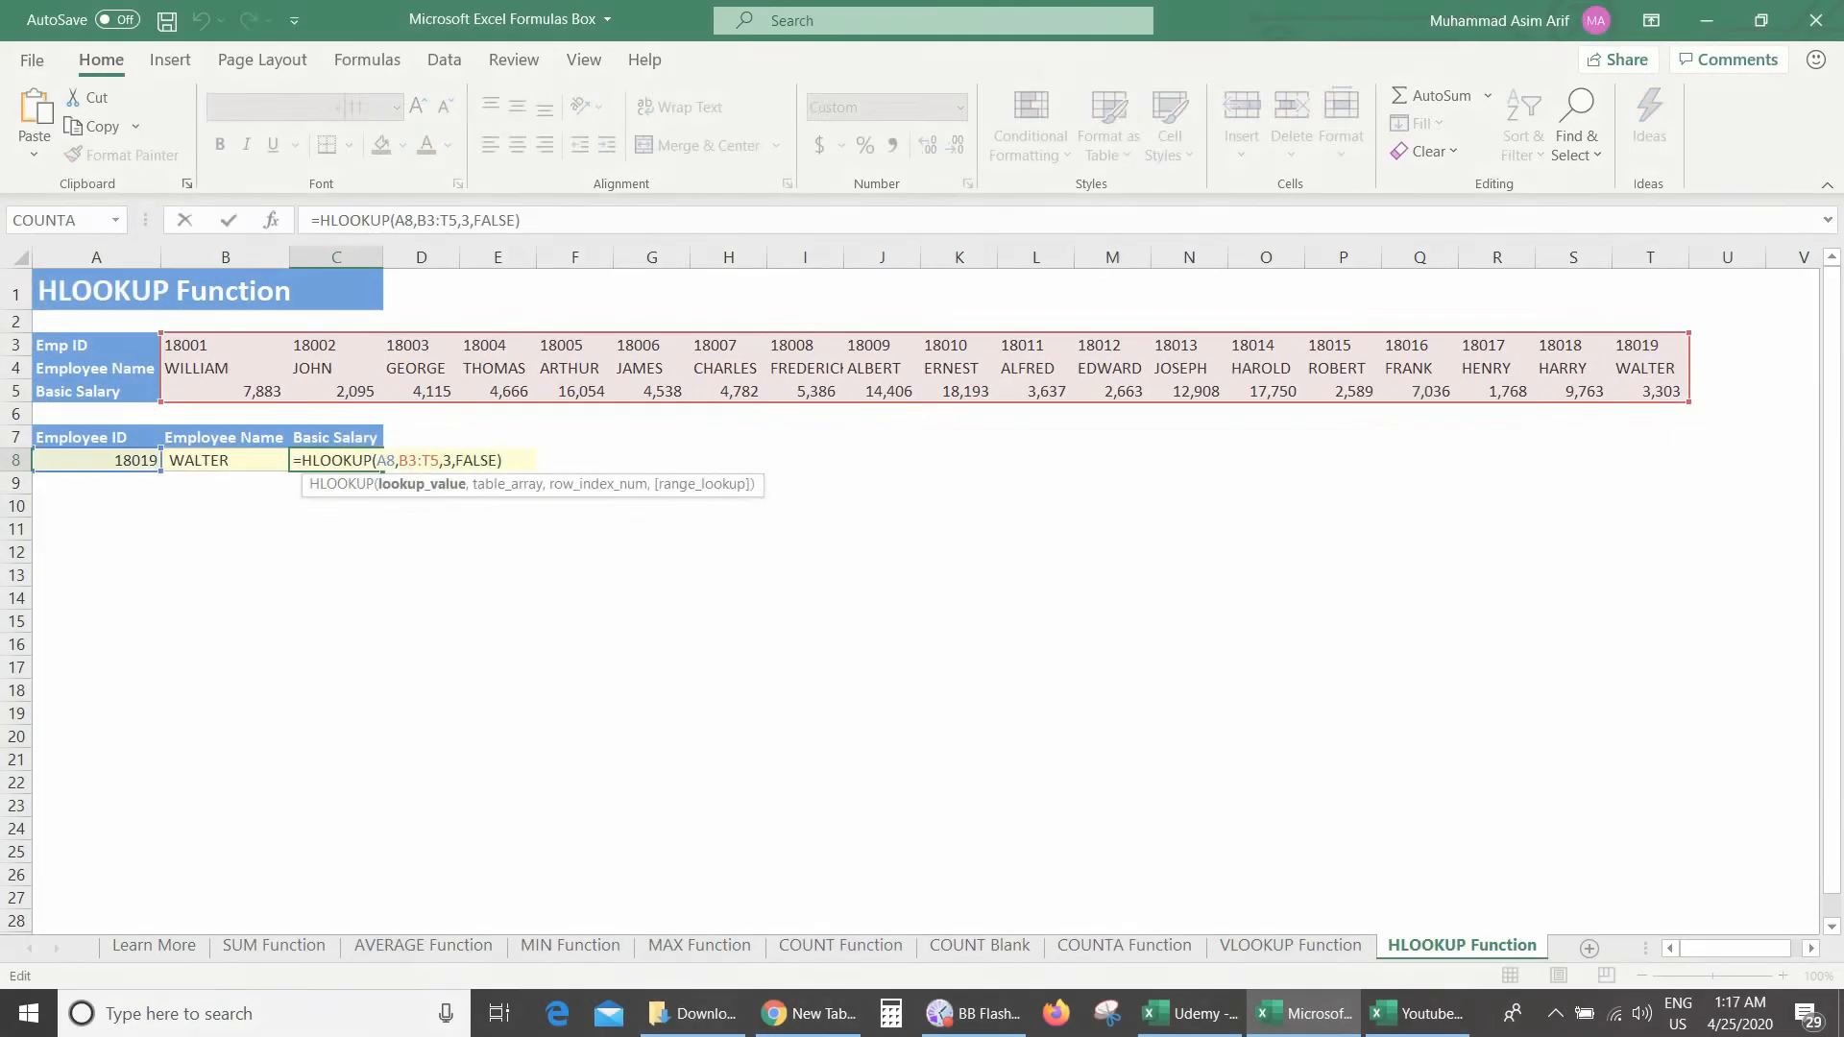
Set the row index in the C8 HLOOKUP formula to 2, and compare the result with the employee name in T4
key("ctrl+Return")
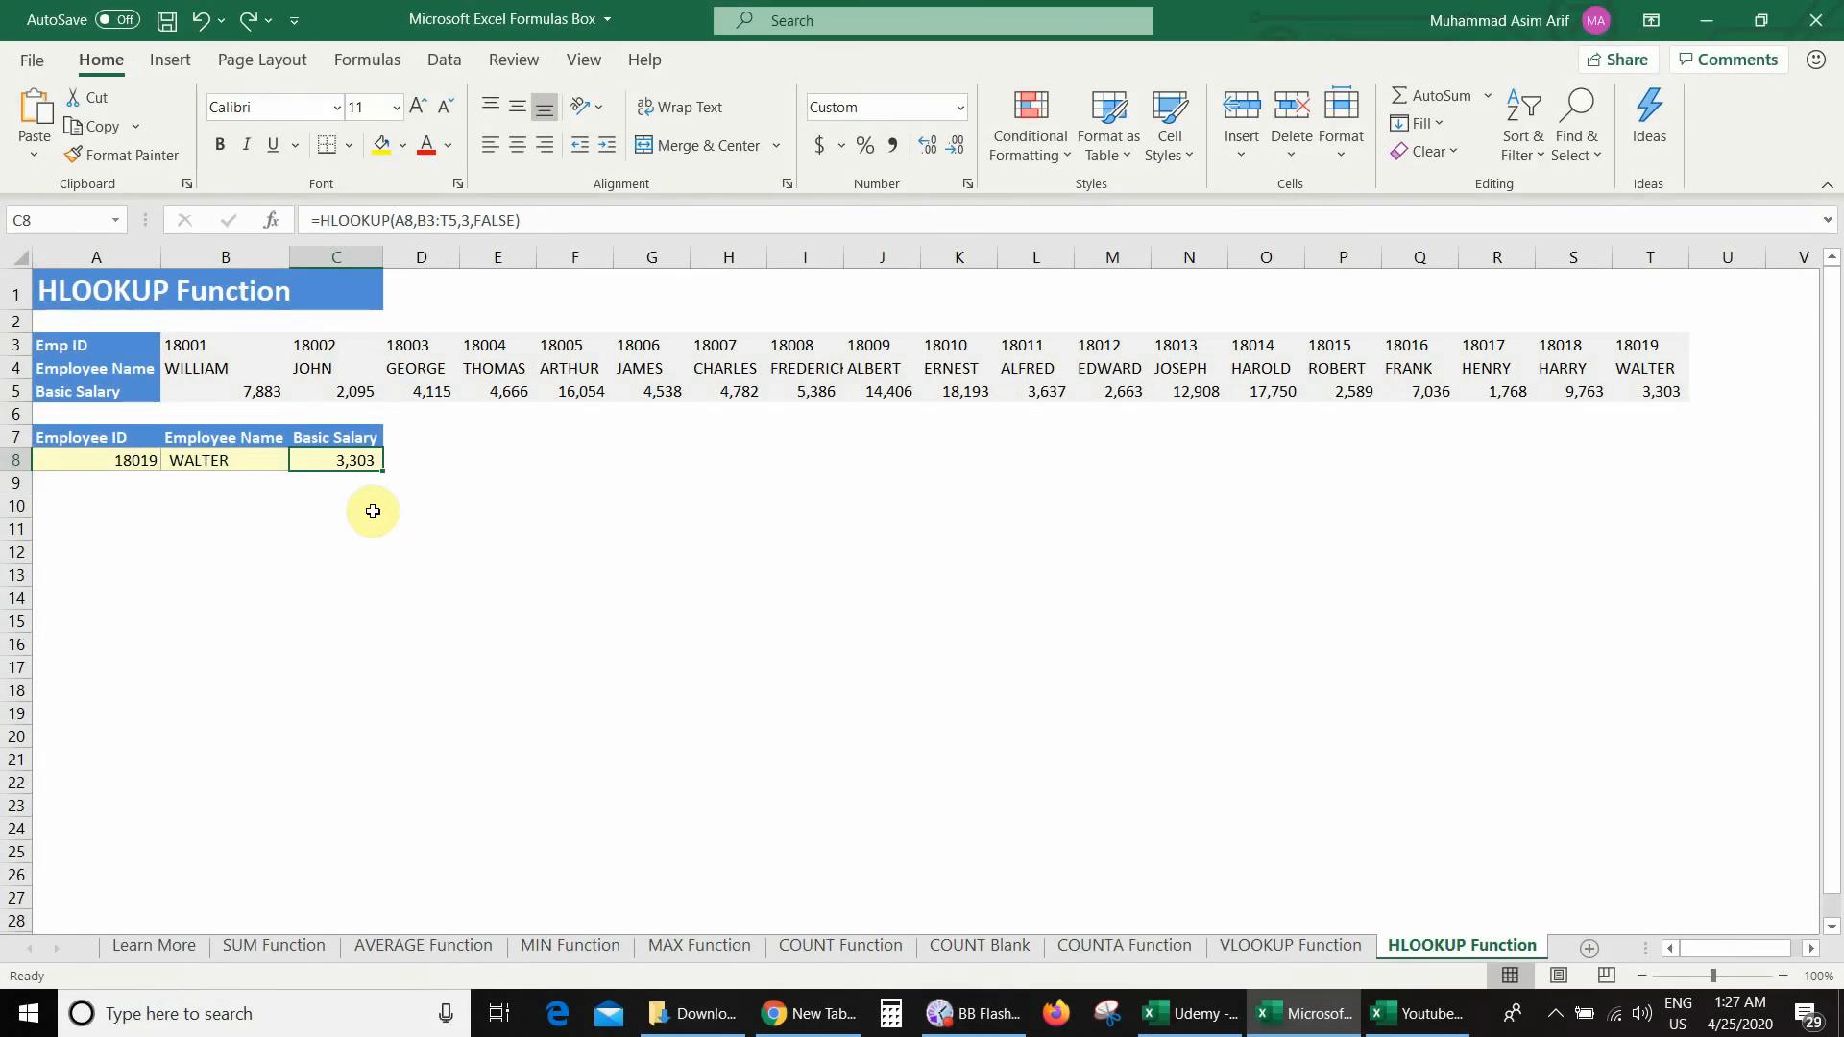
double_click(343, 460)
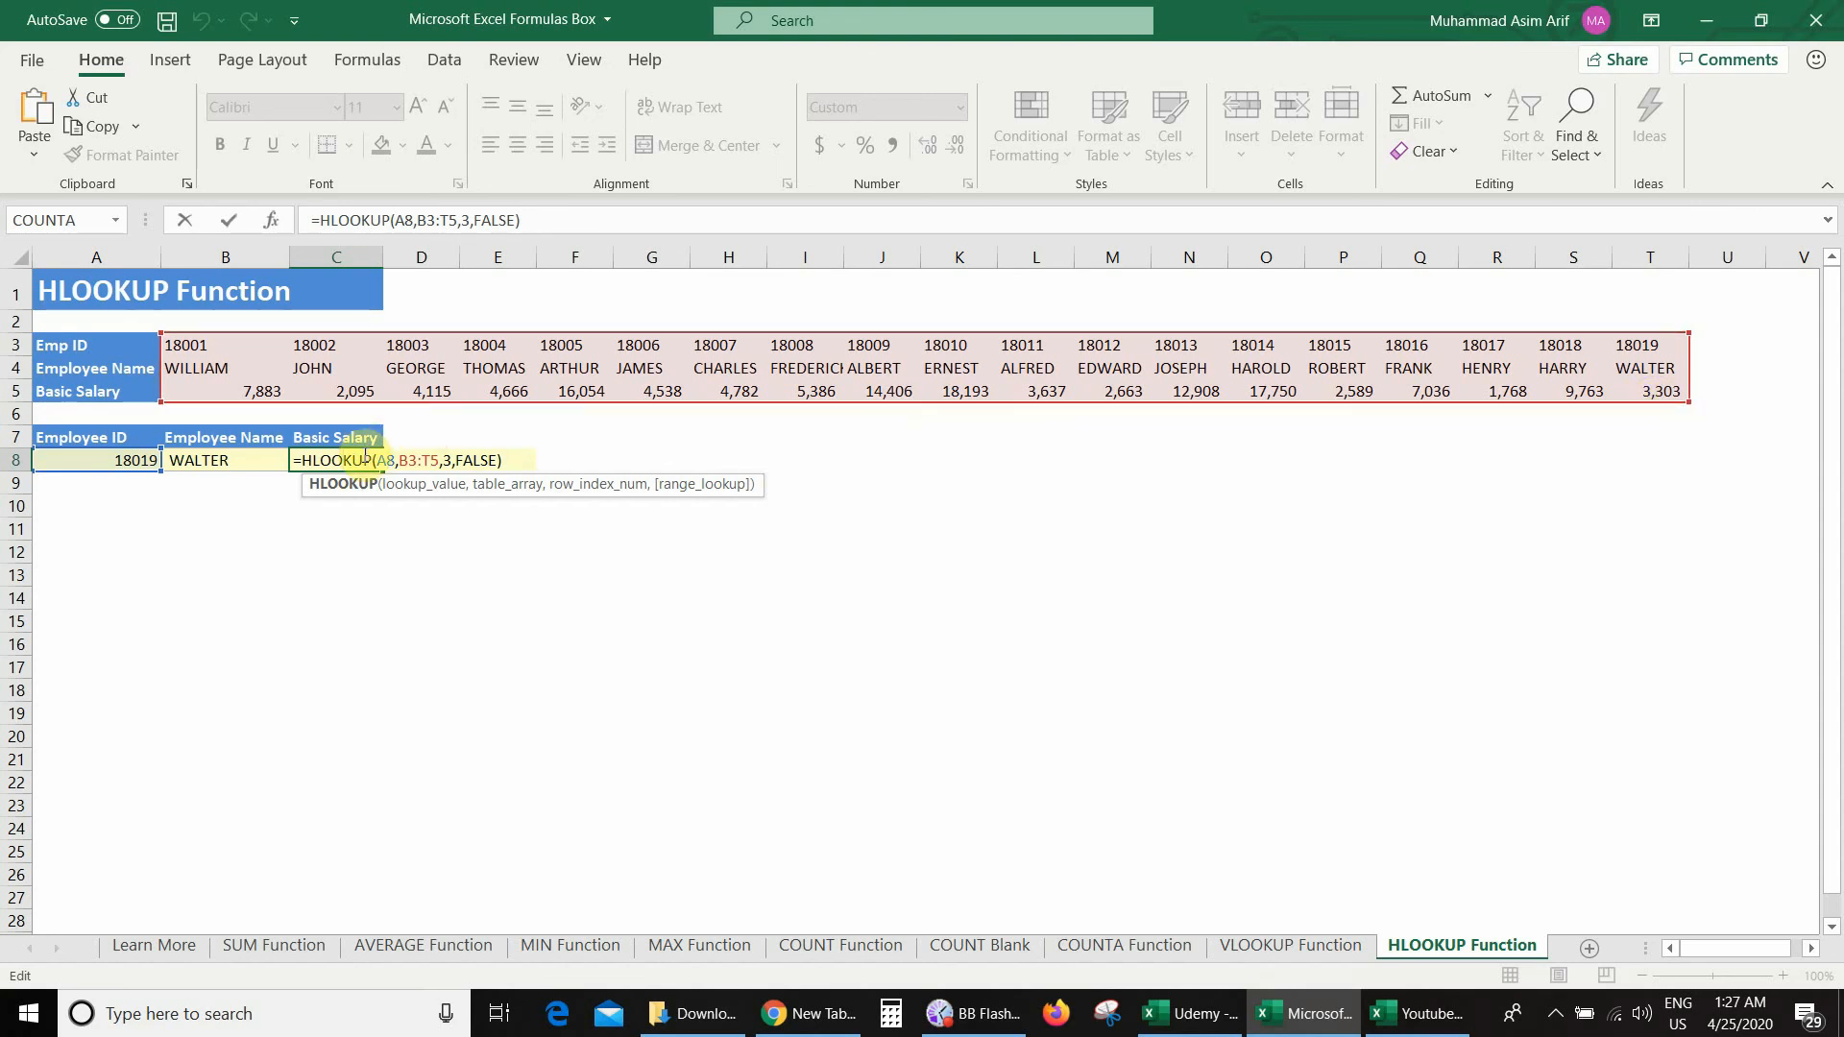
left_click(451, 460)
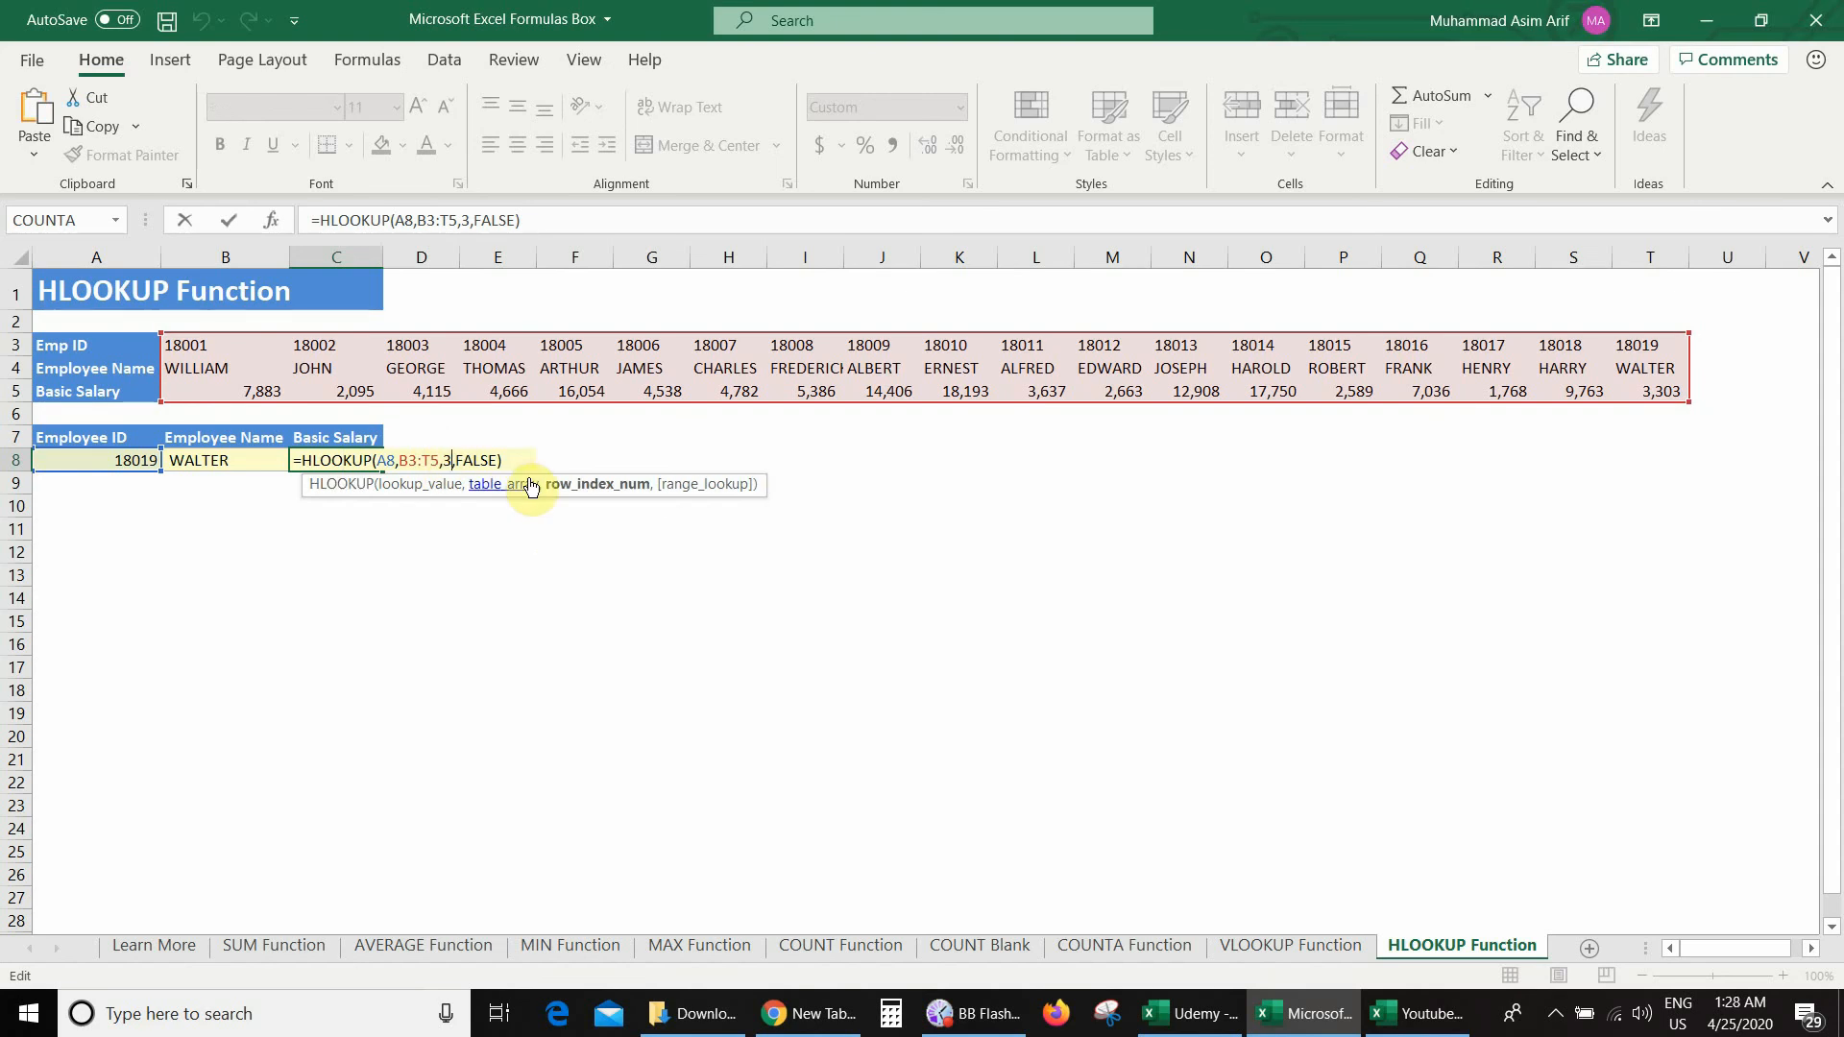
key("BackSpace")
type("2")
key("ctrl+Return")
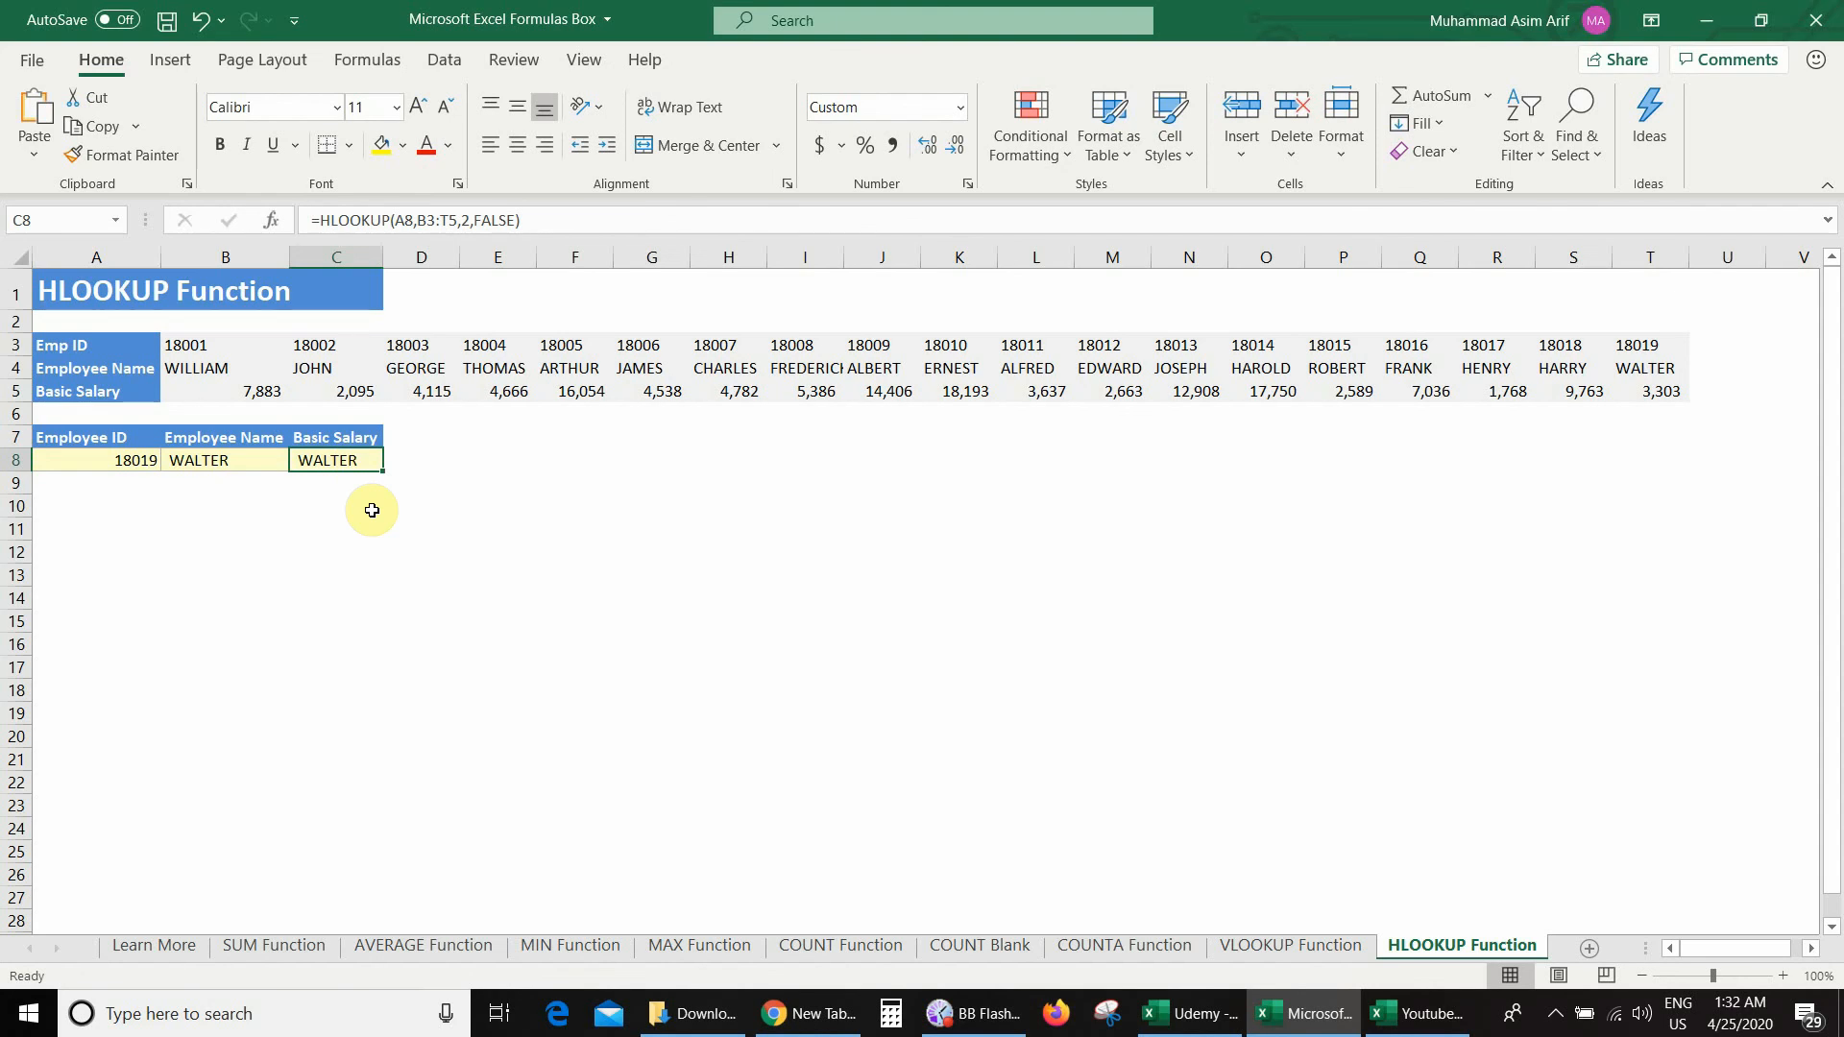
left_click(94, 461)
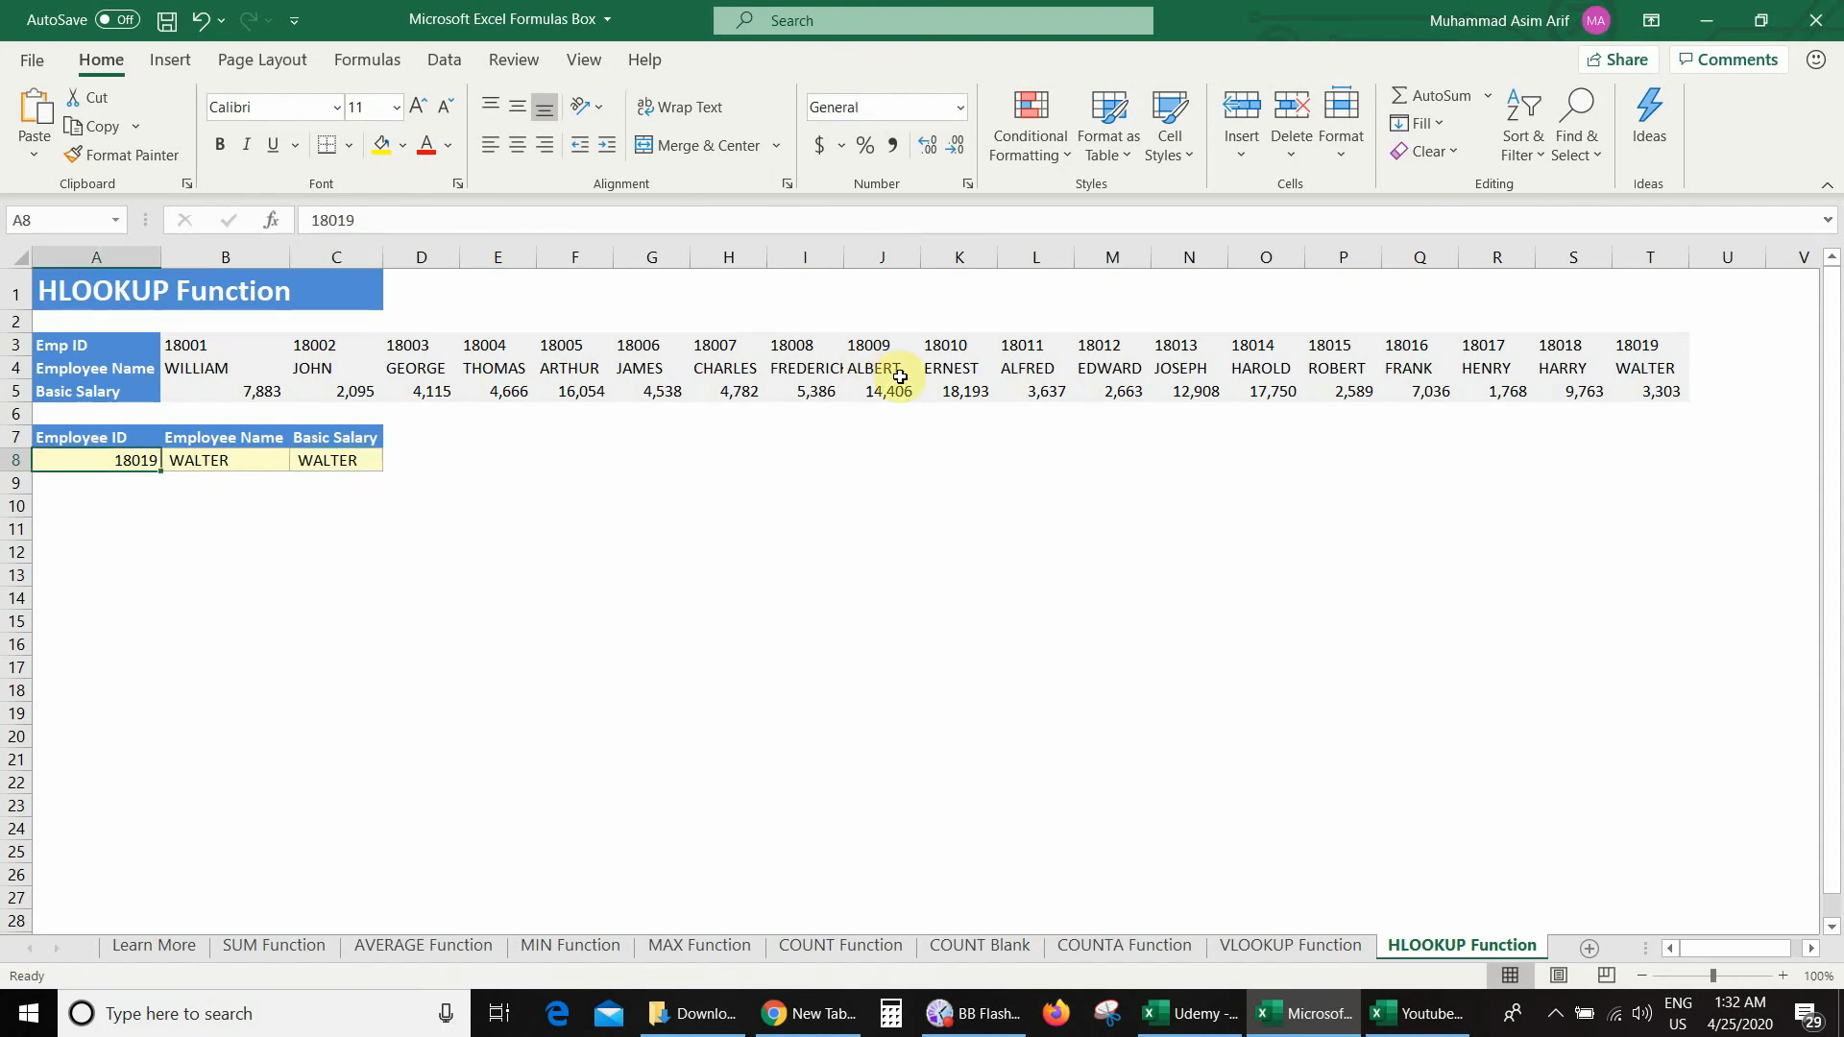
left_click(1638, 369)
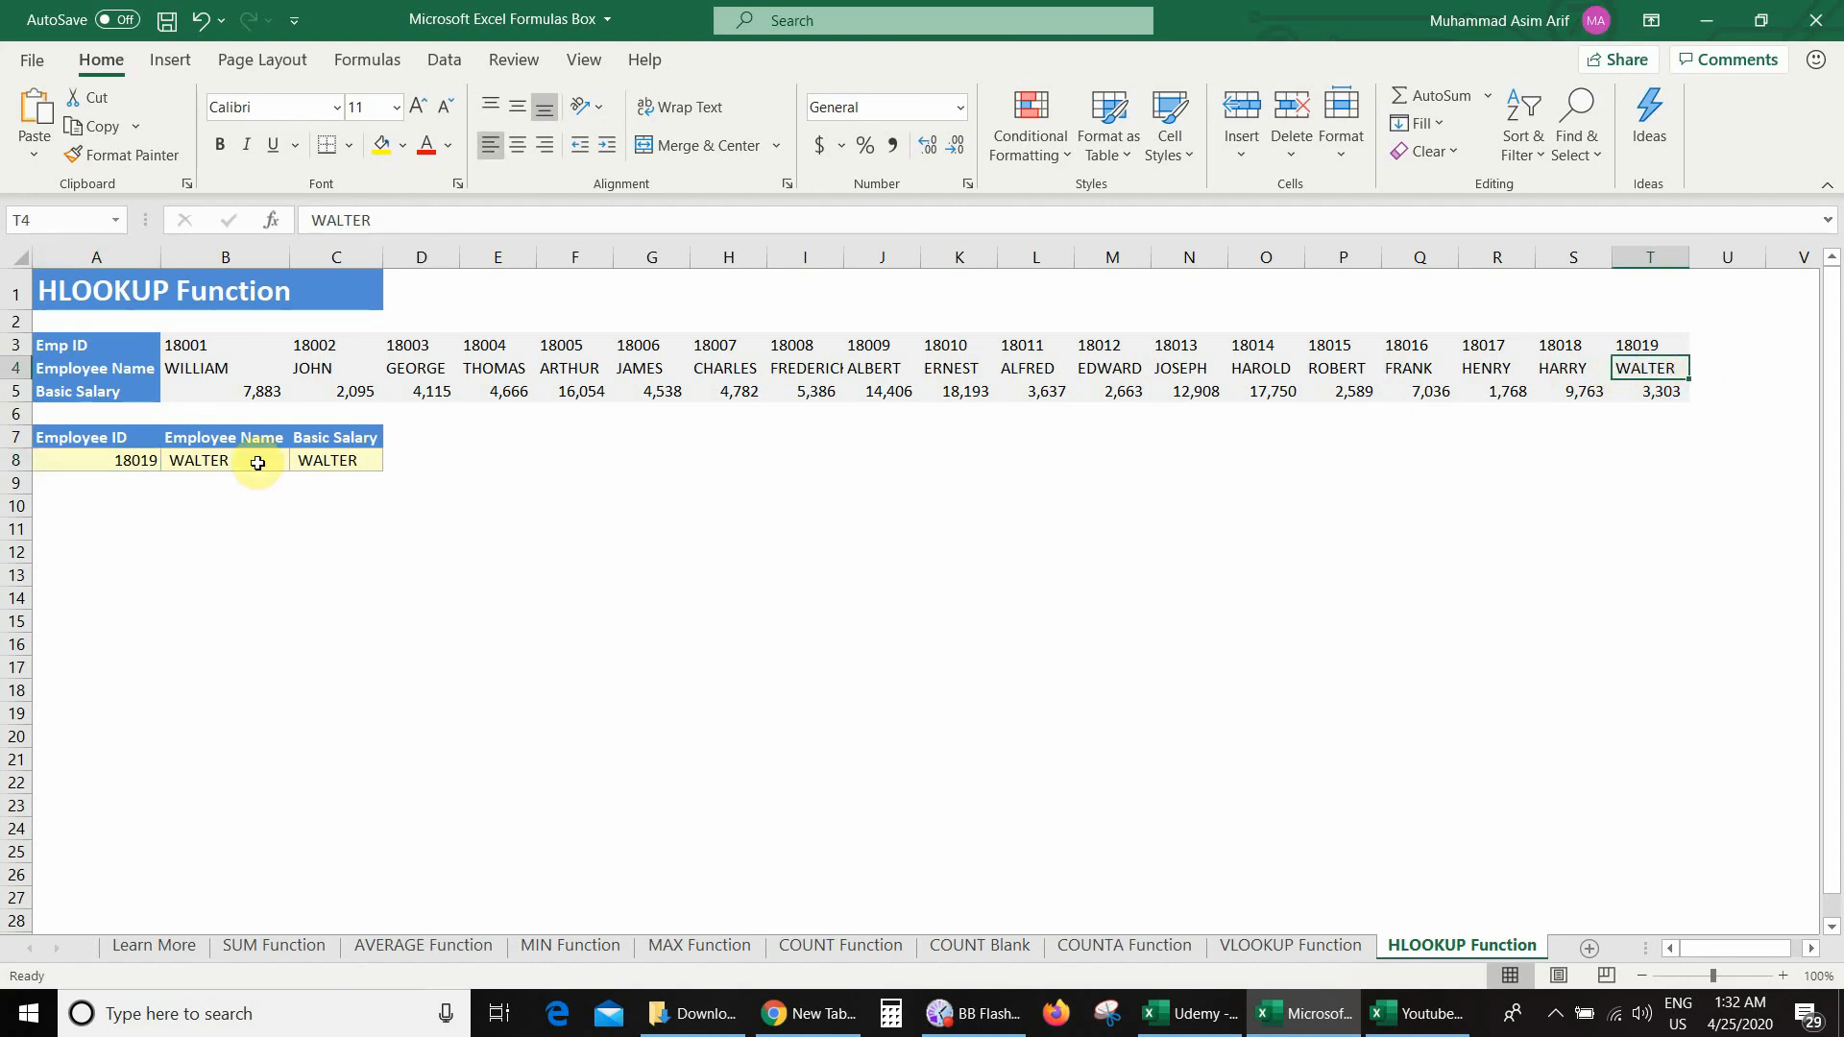
Set the row index in the C8 HLOOKUP formula to 1, and compare the result with the Emp ID row
double_click(306, 460)
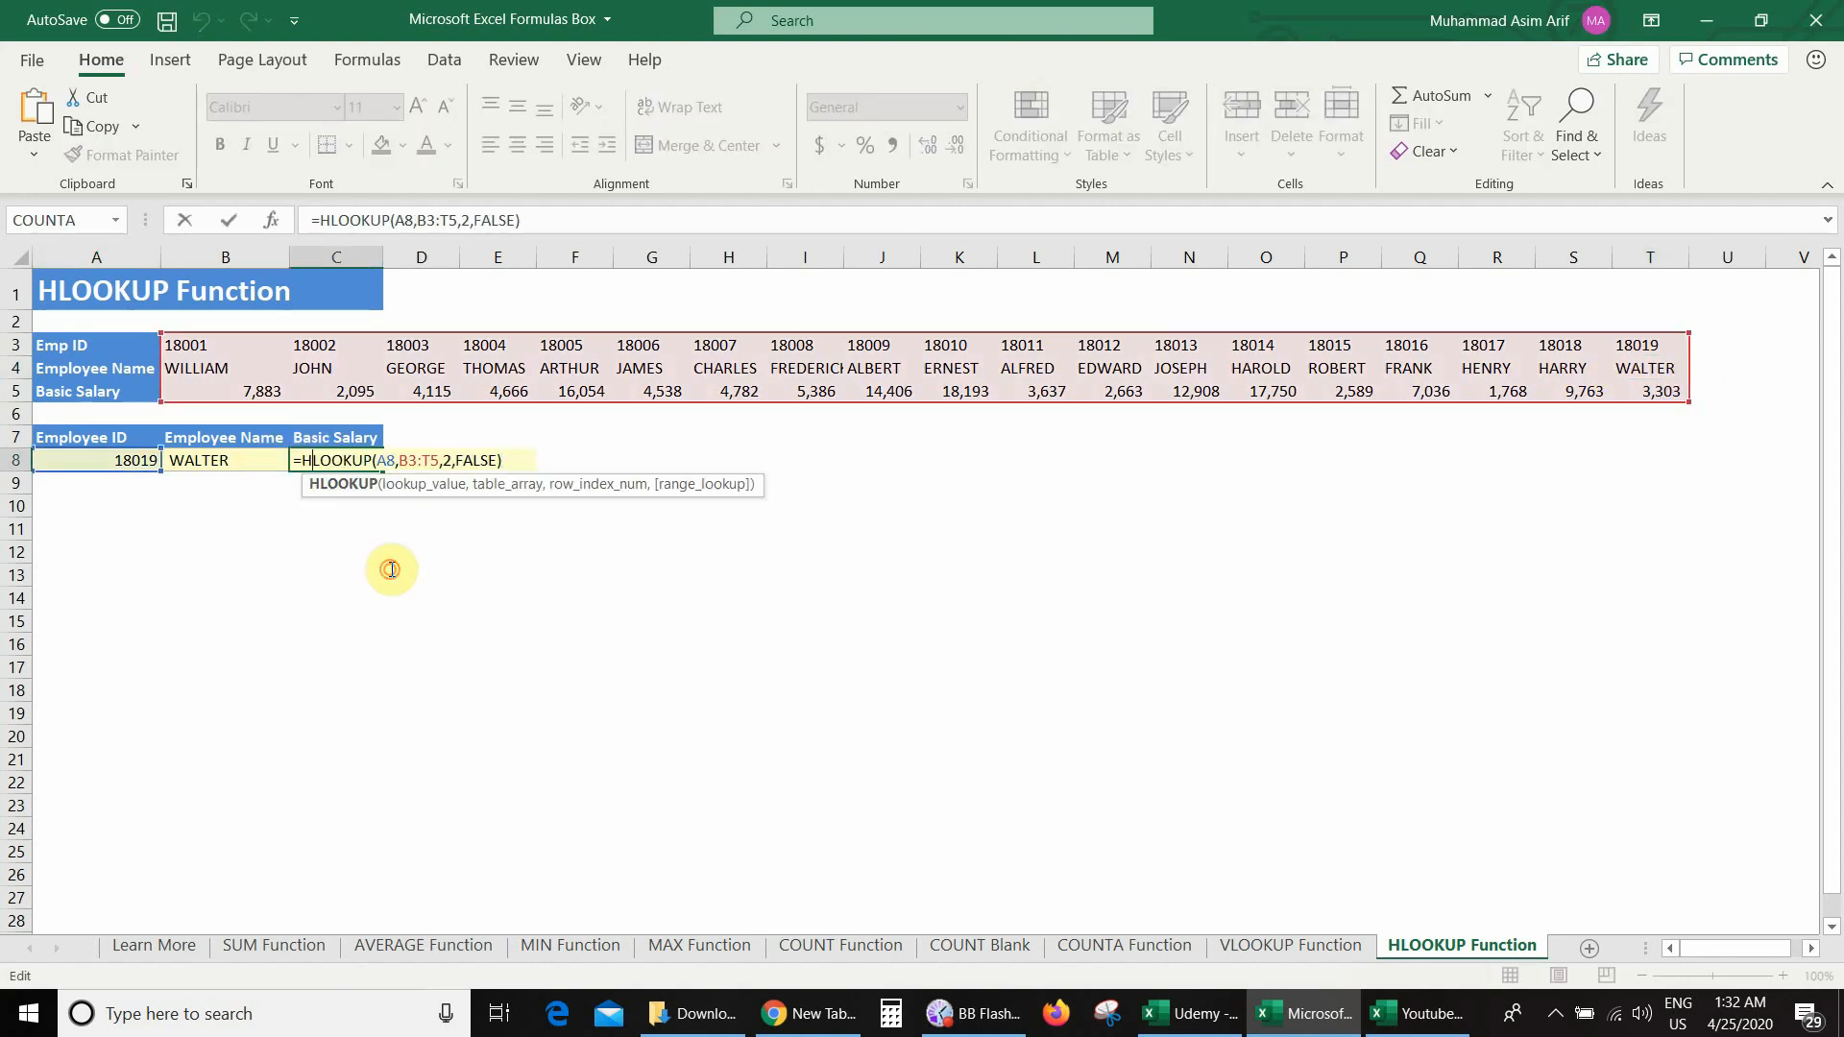
left_click(447, 460)
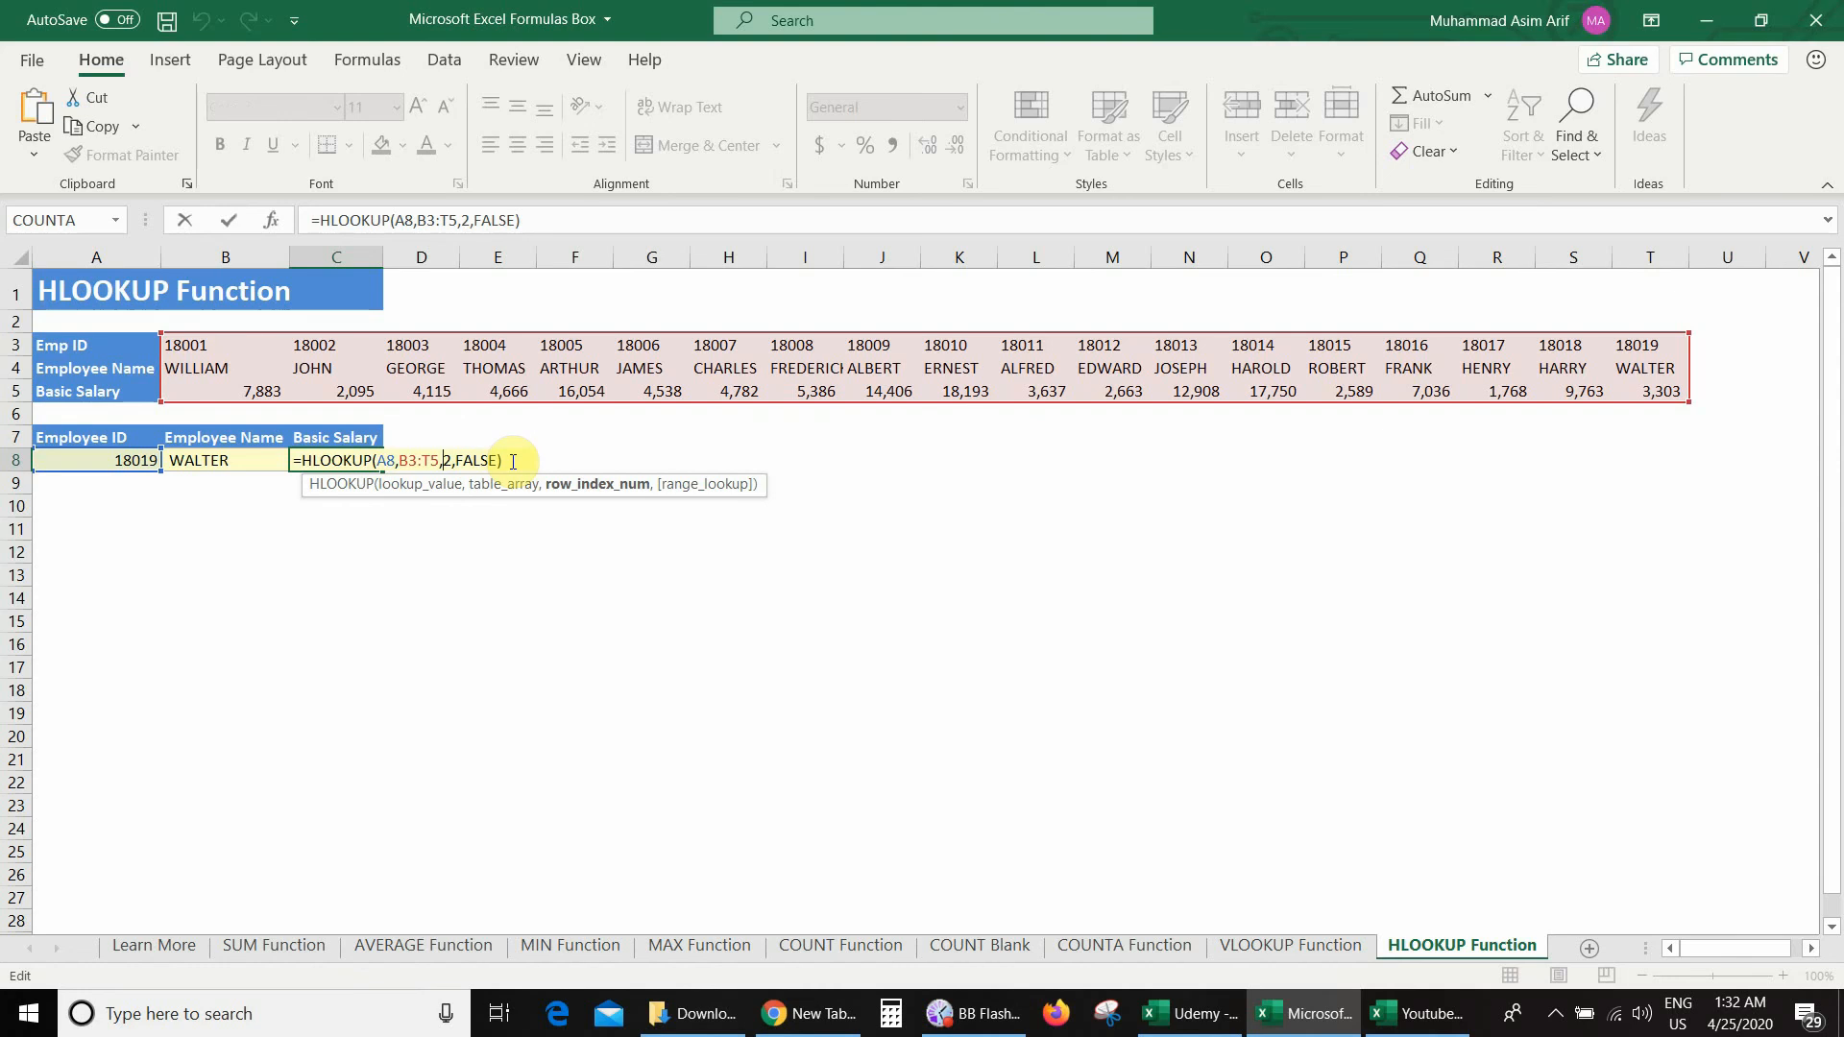
key("shift+Right")
type("1")
key("Return")
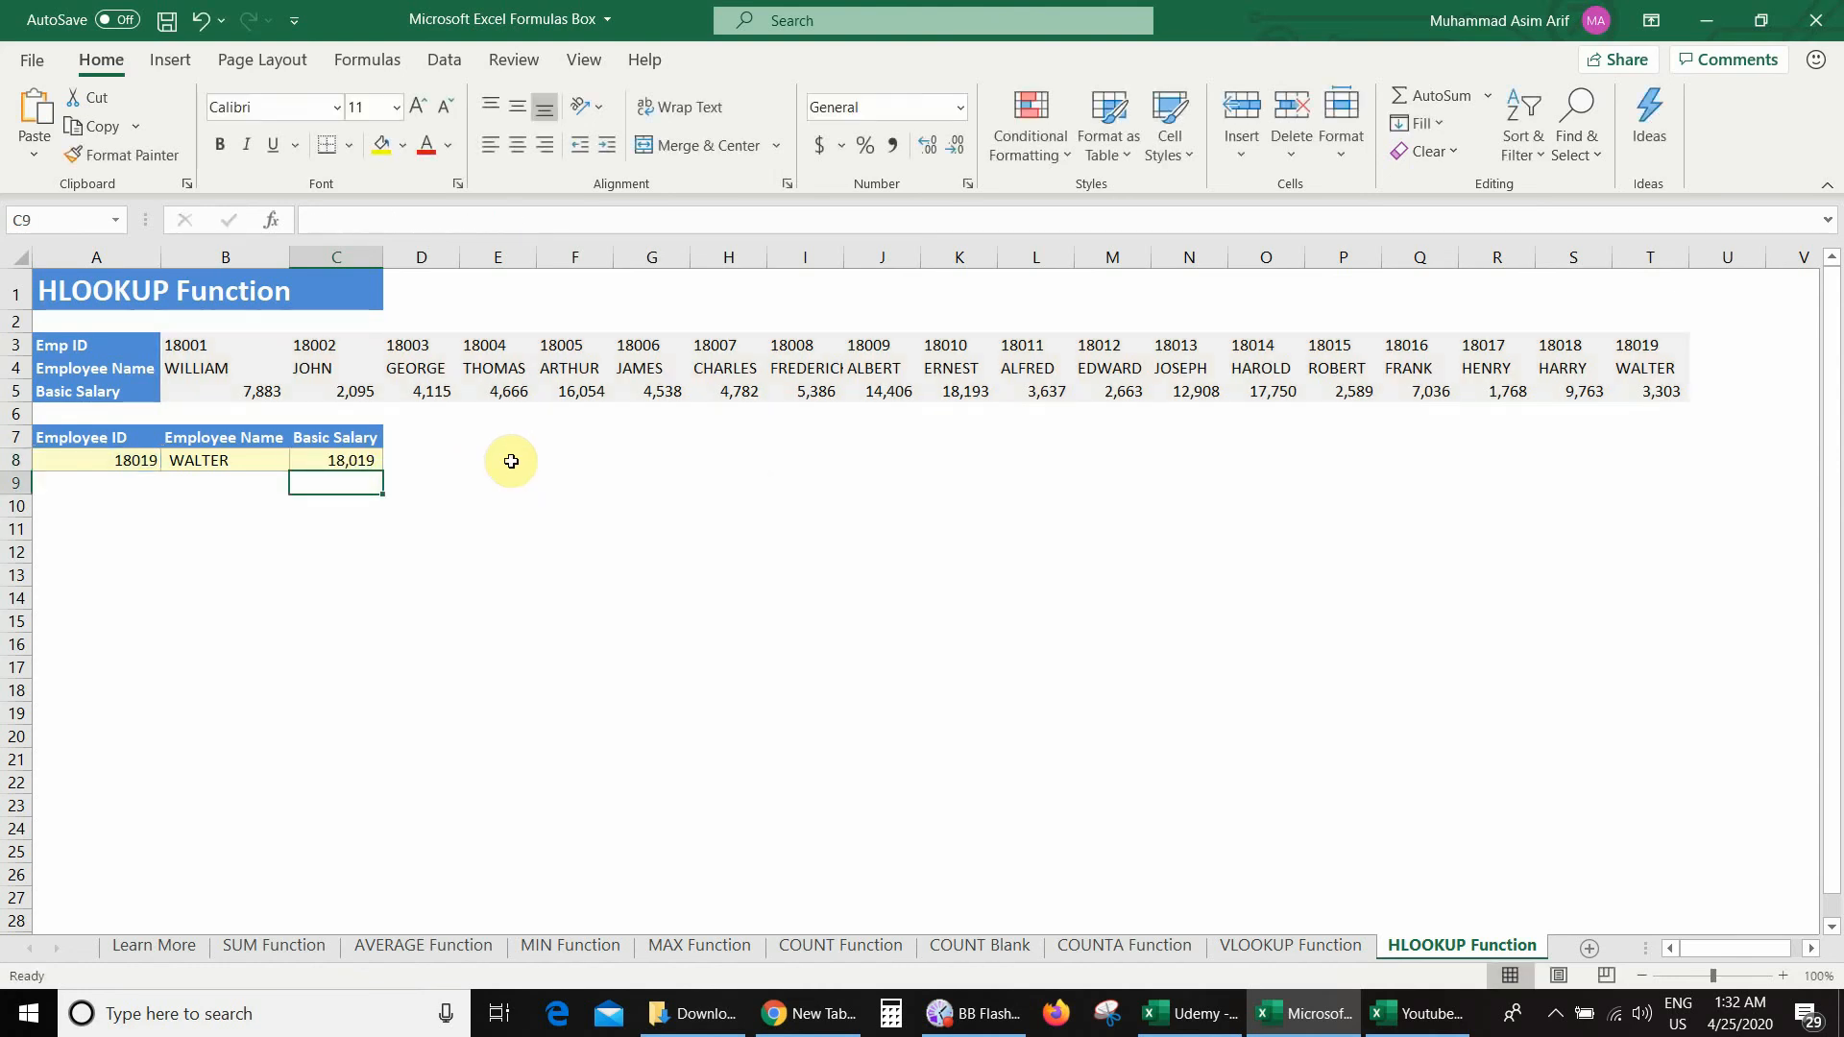
key("Up")
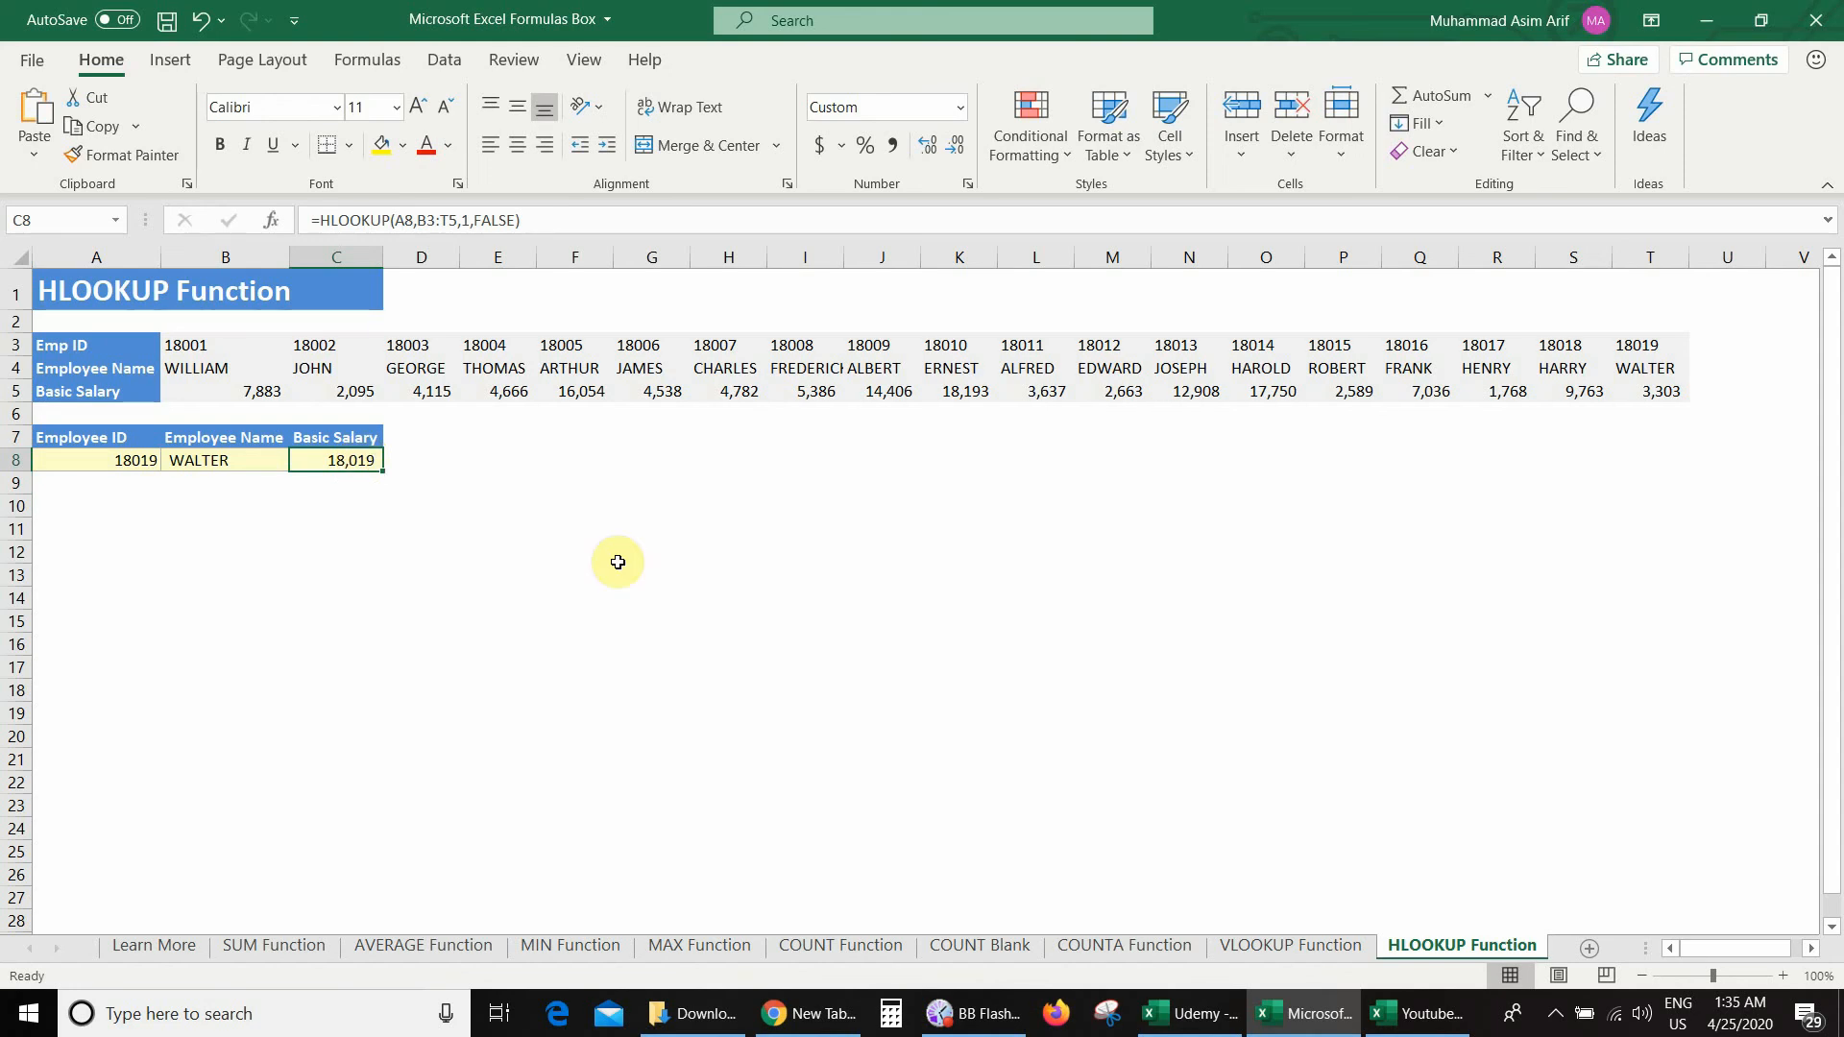
left_click(99, 460)
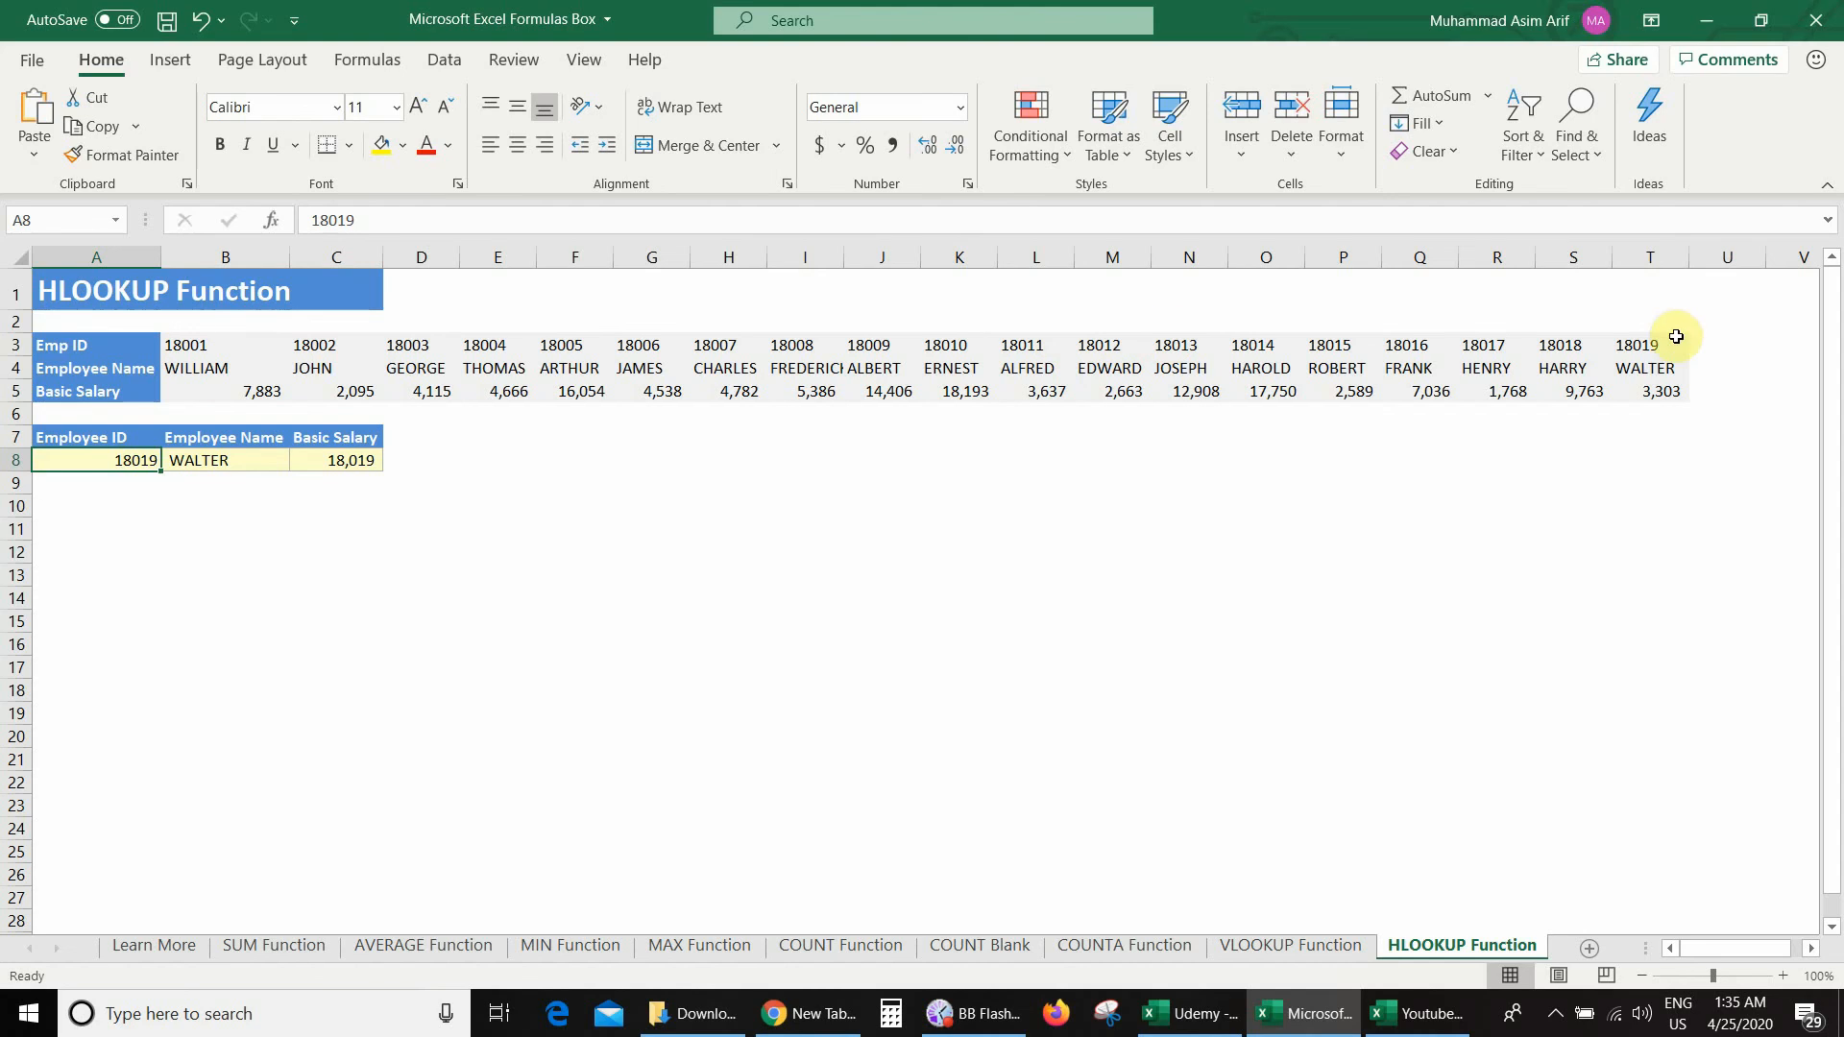
left_click_drag(1676, 337, 1323, 352)
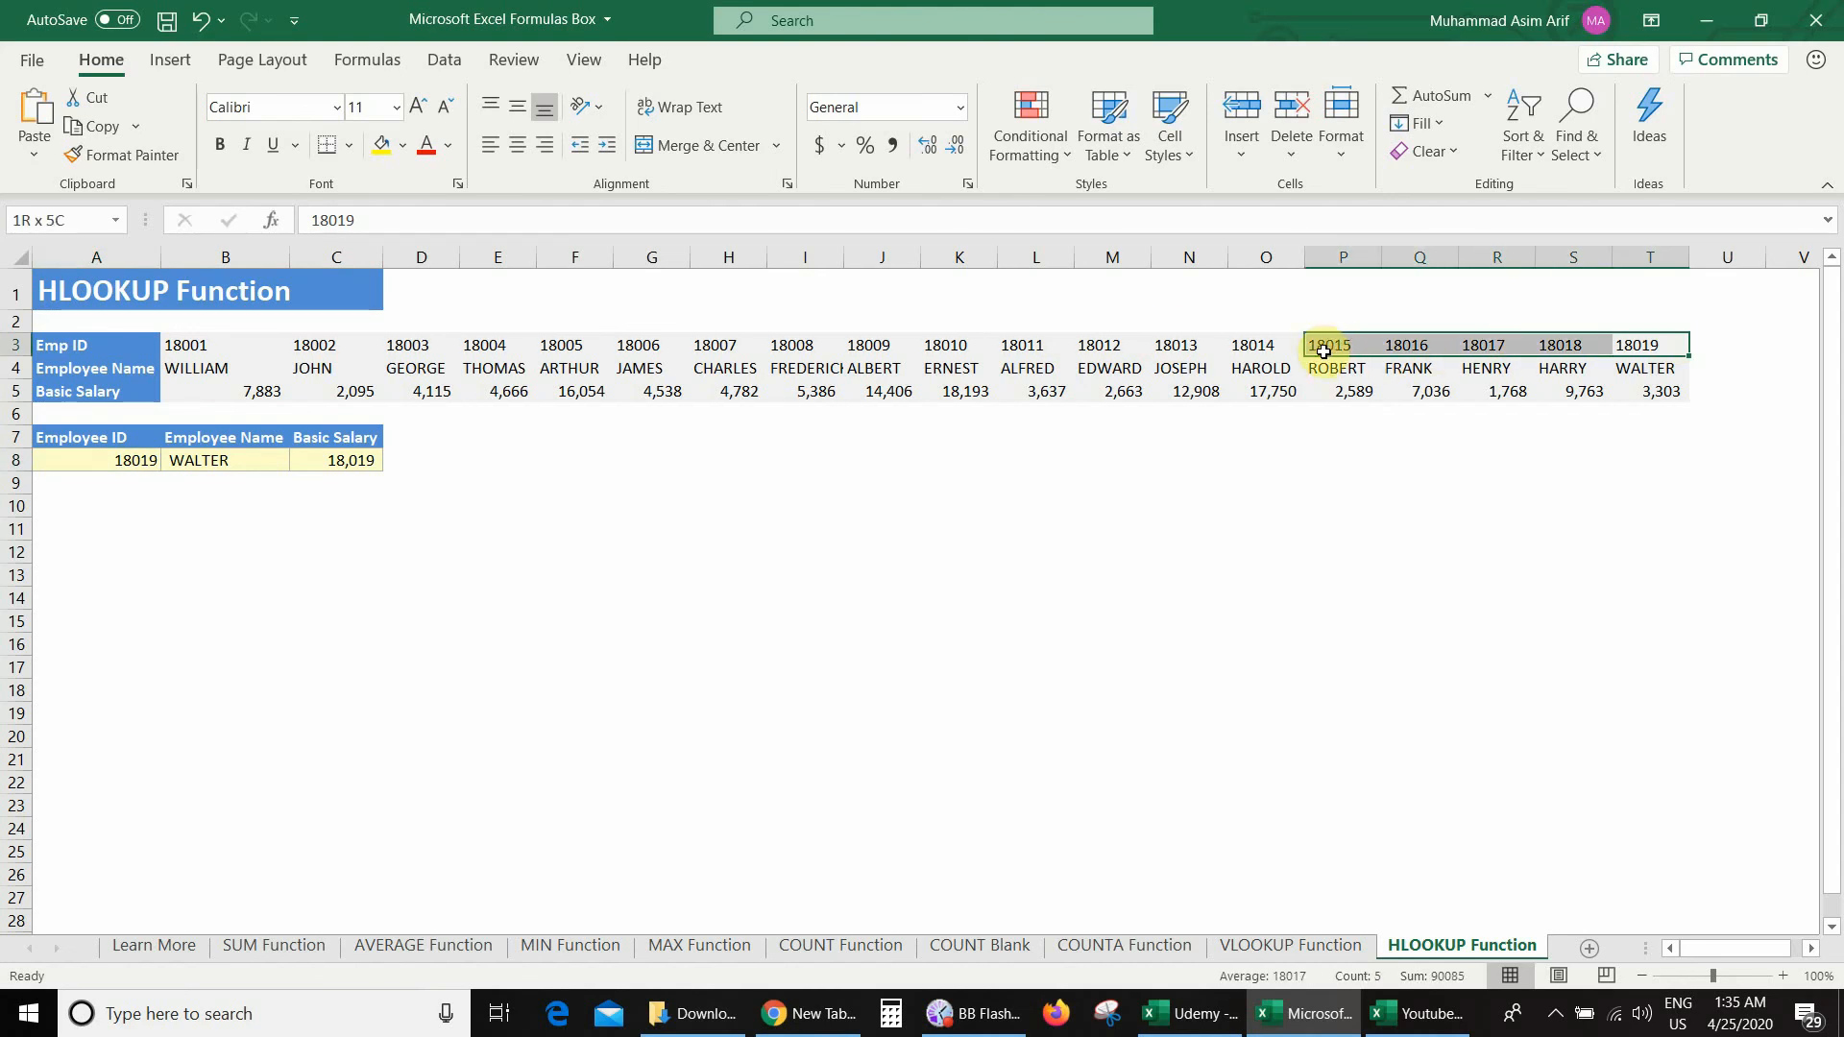
Set the row index in the C8 HLOOKUP formula back to 3 for the basic salary row
double_click(355, 461)
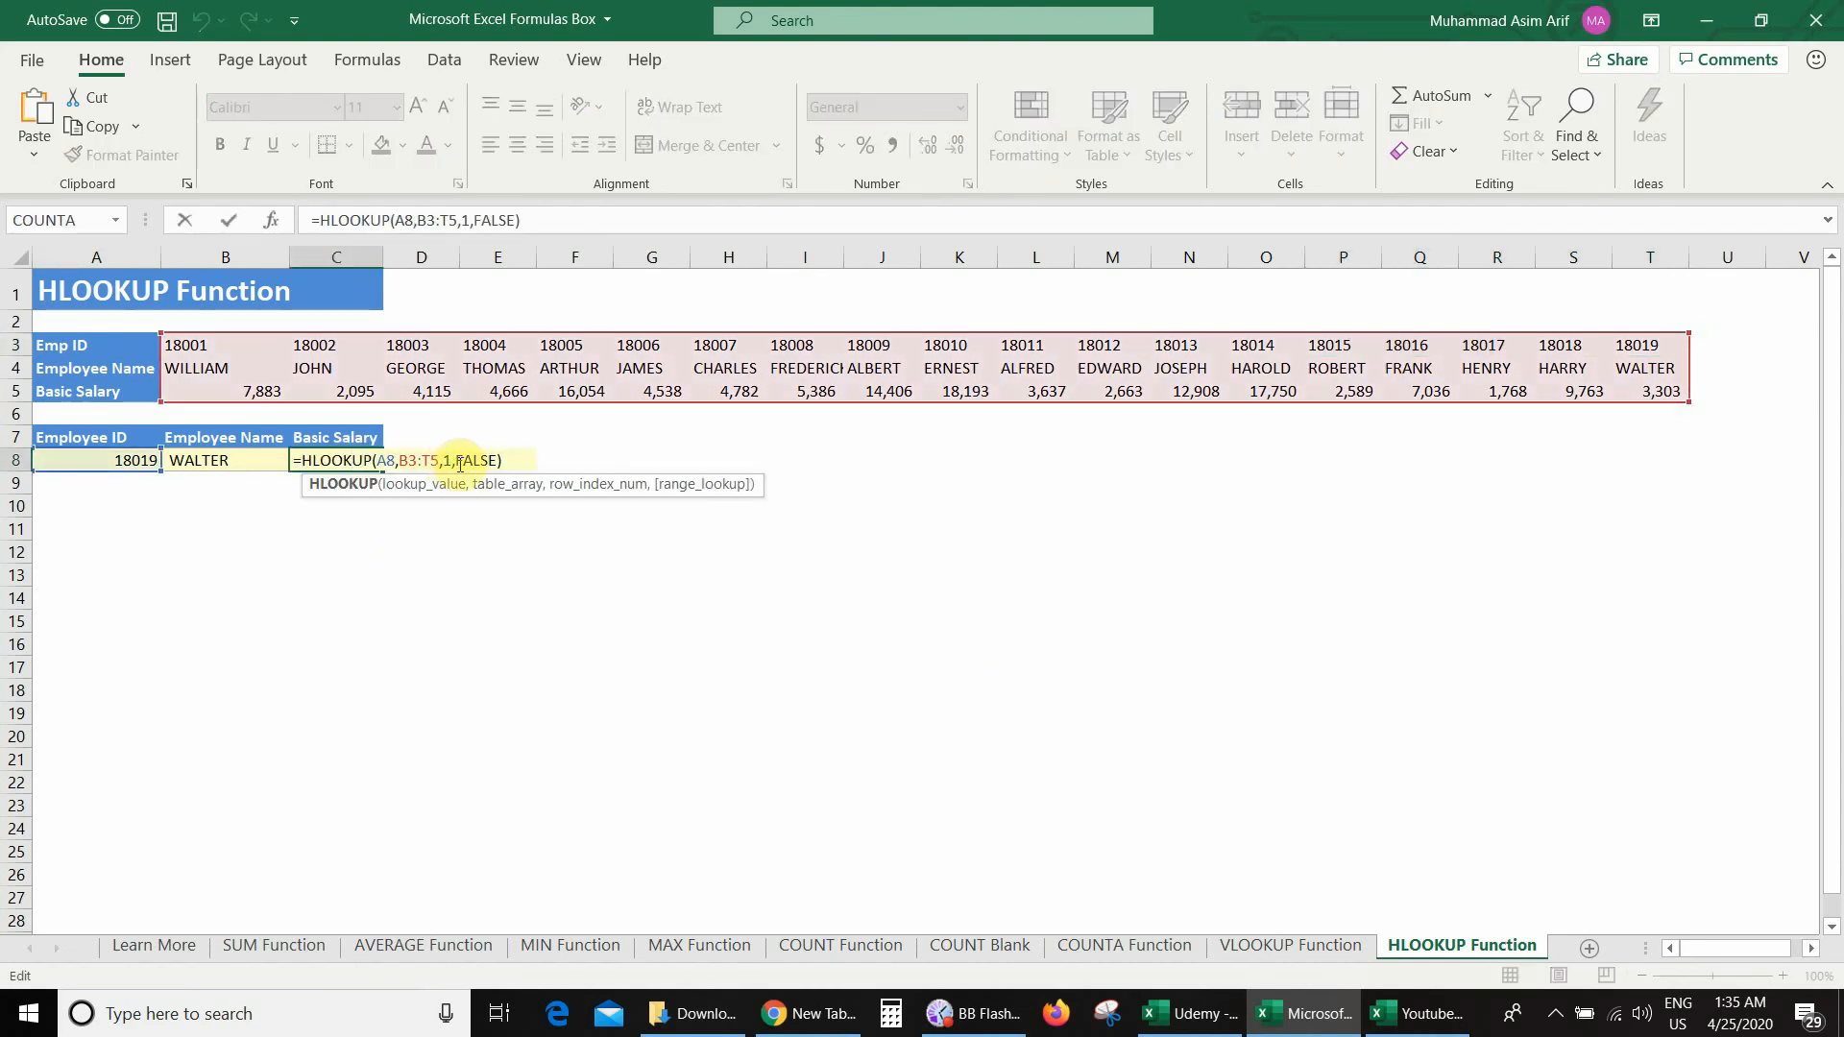
left_click_drag(444, 463, 563, 433)
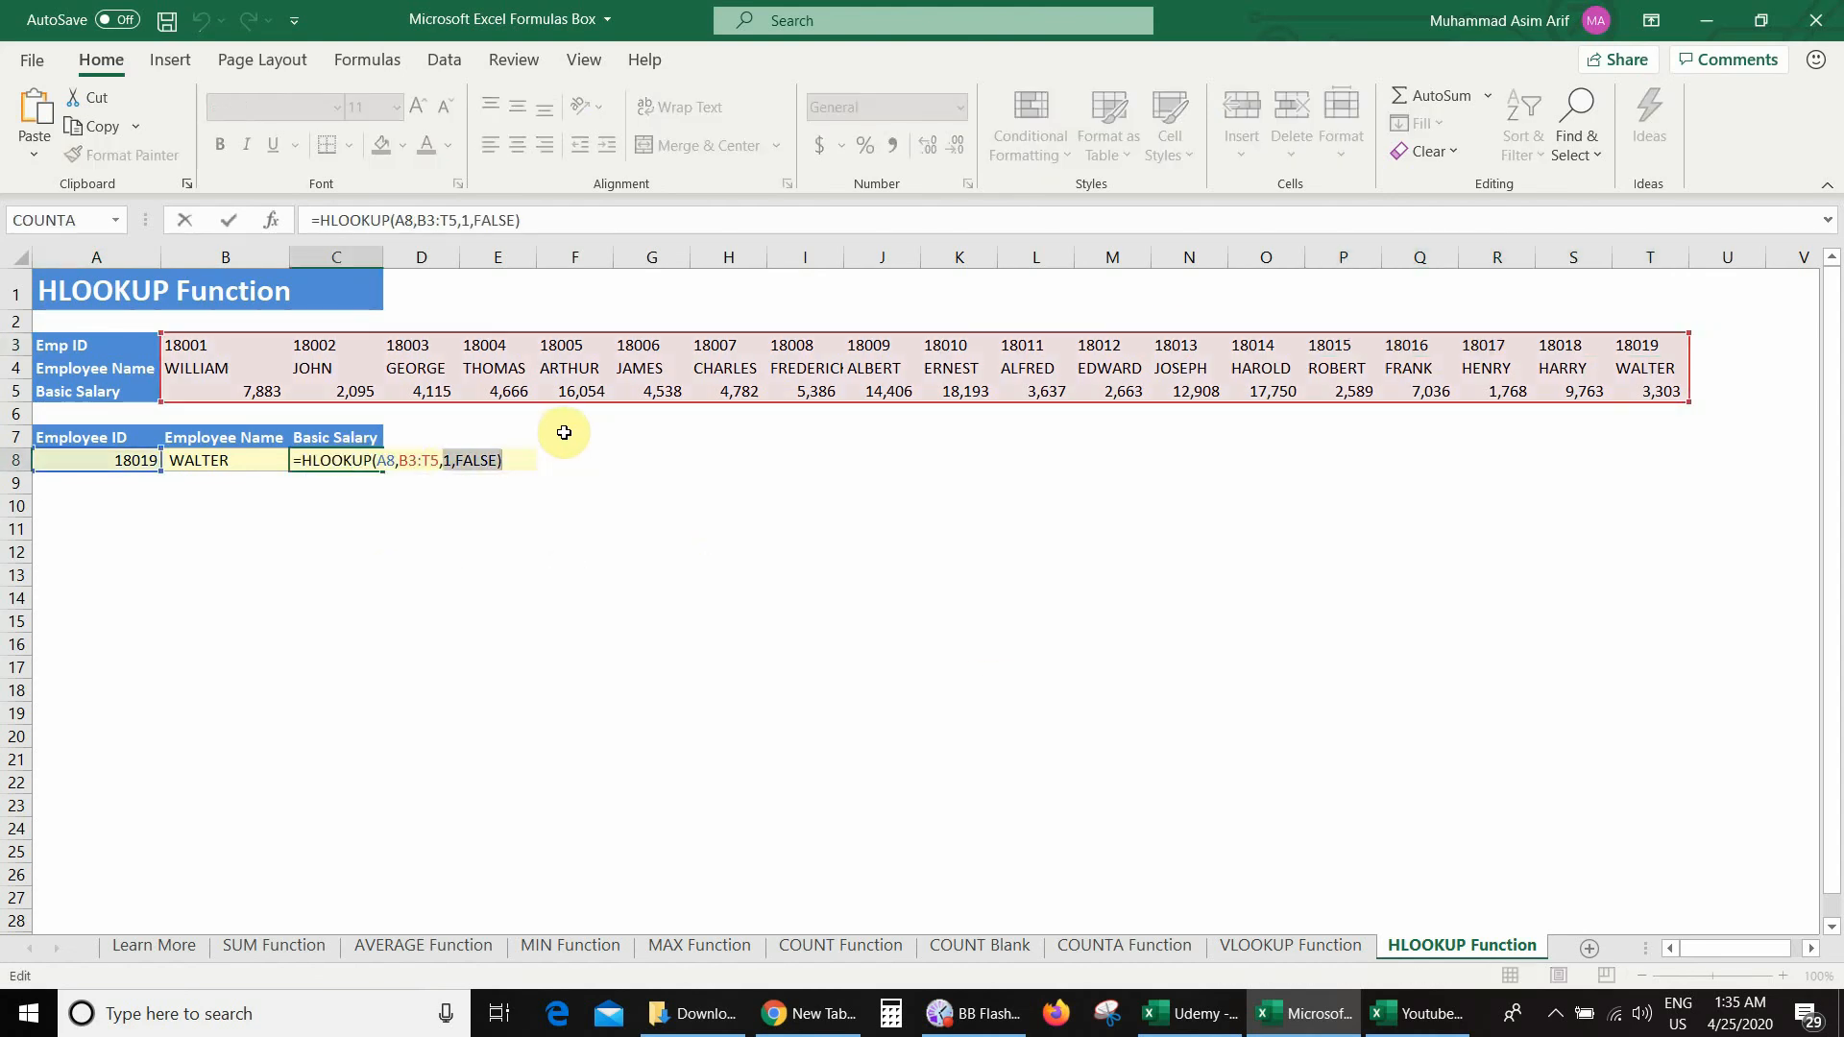
key("shift+Left")
key("shift+Left")
key("shift+Left")
key("shift+Left")
key("shift+Left")
key("shift+Left")
key("shift+Left")
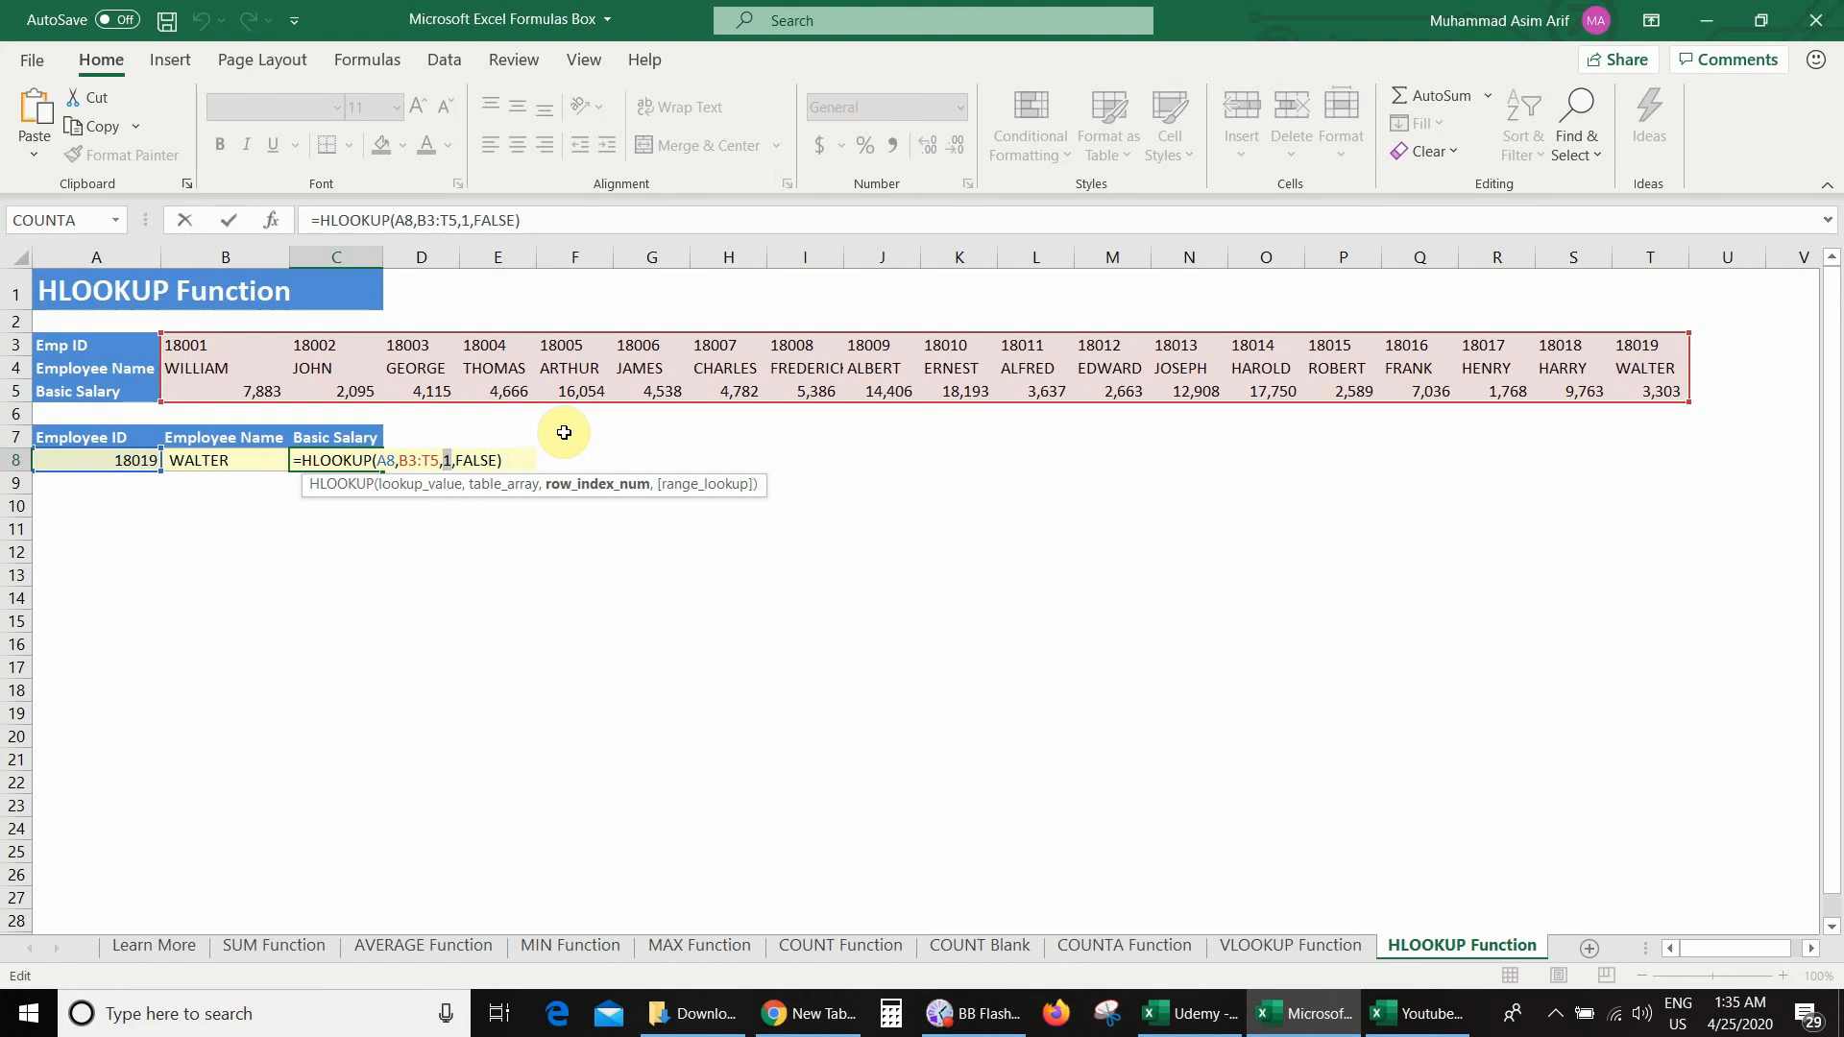
type("3")
key("Return")
key("Up")
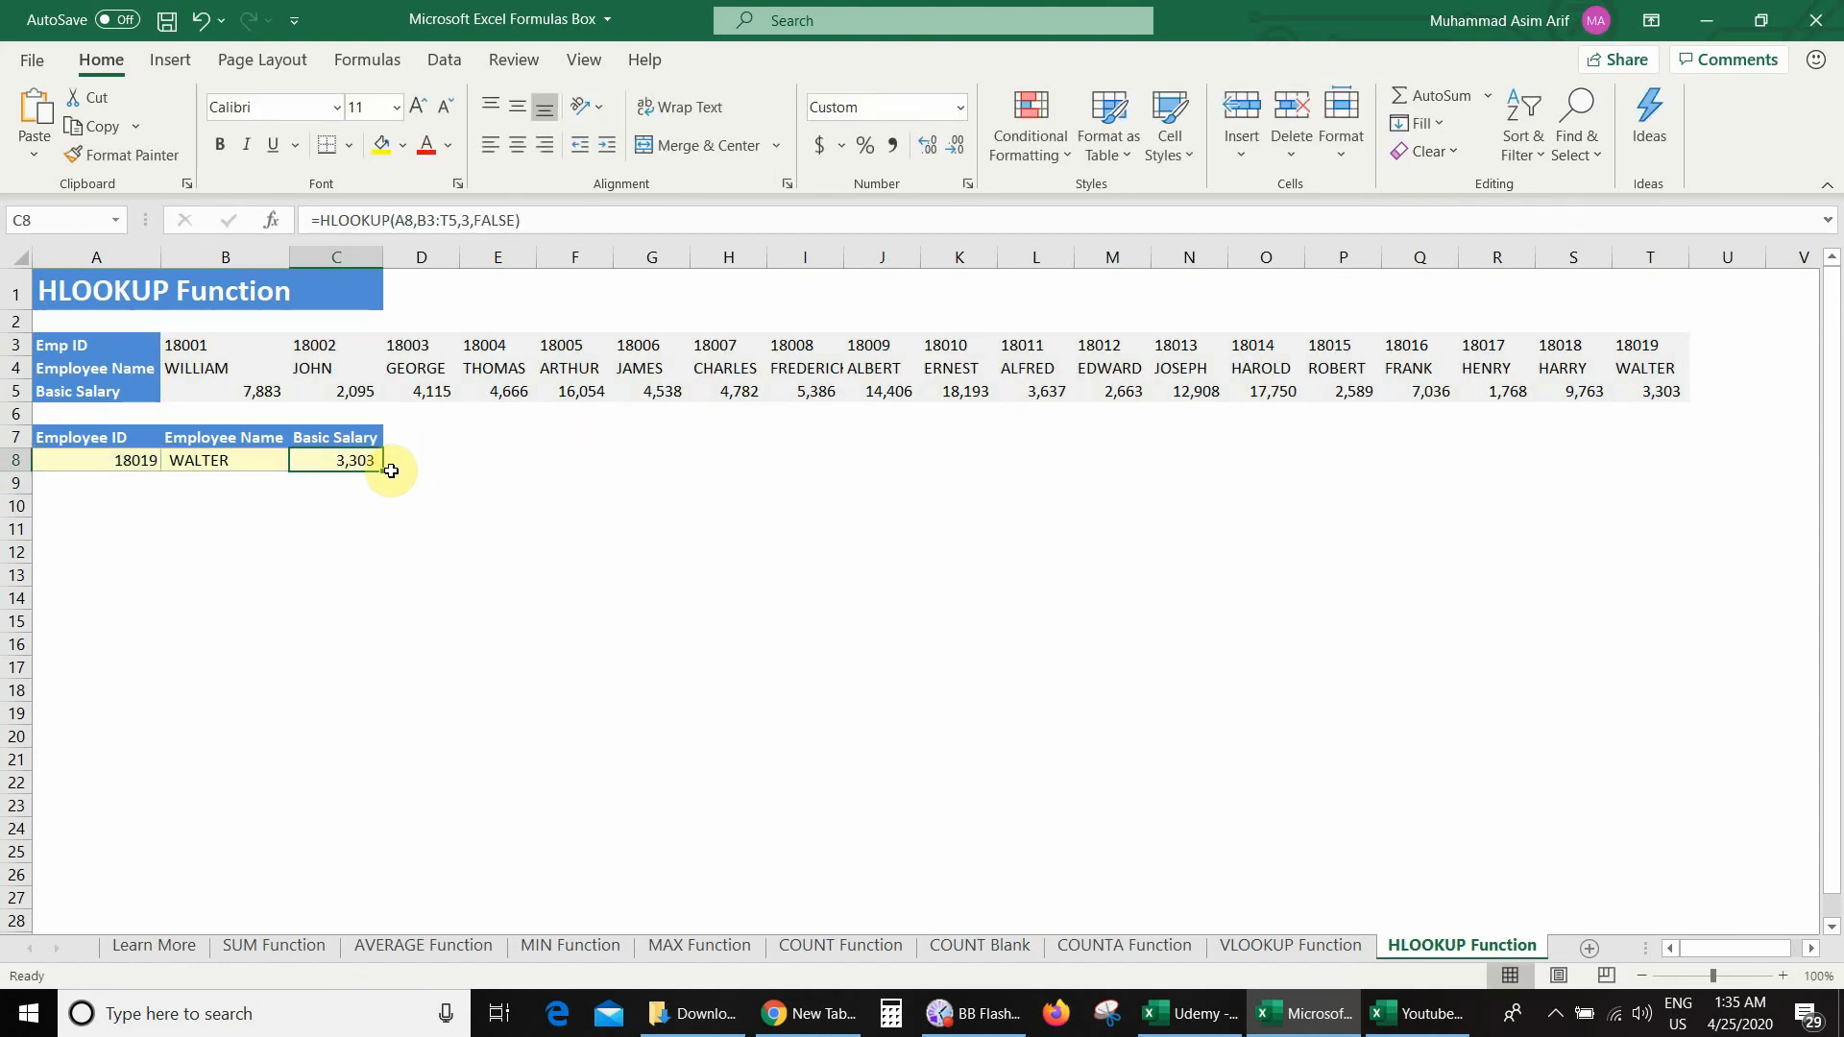